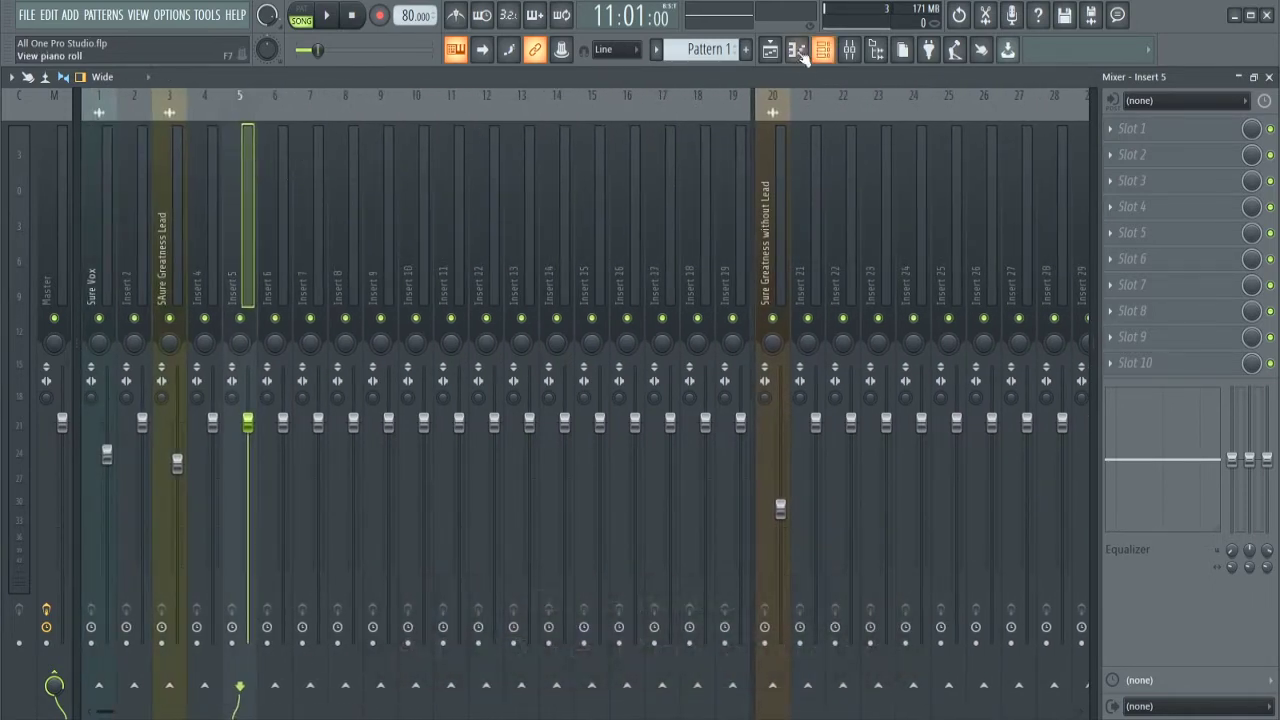
# In the Playlist, solo the Sure Greatness without Lead track and play it from bar 11.
pyautogui.press('F5')
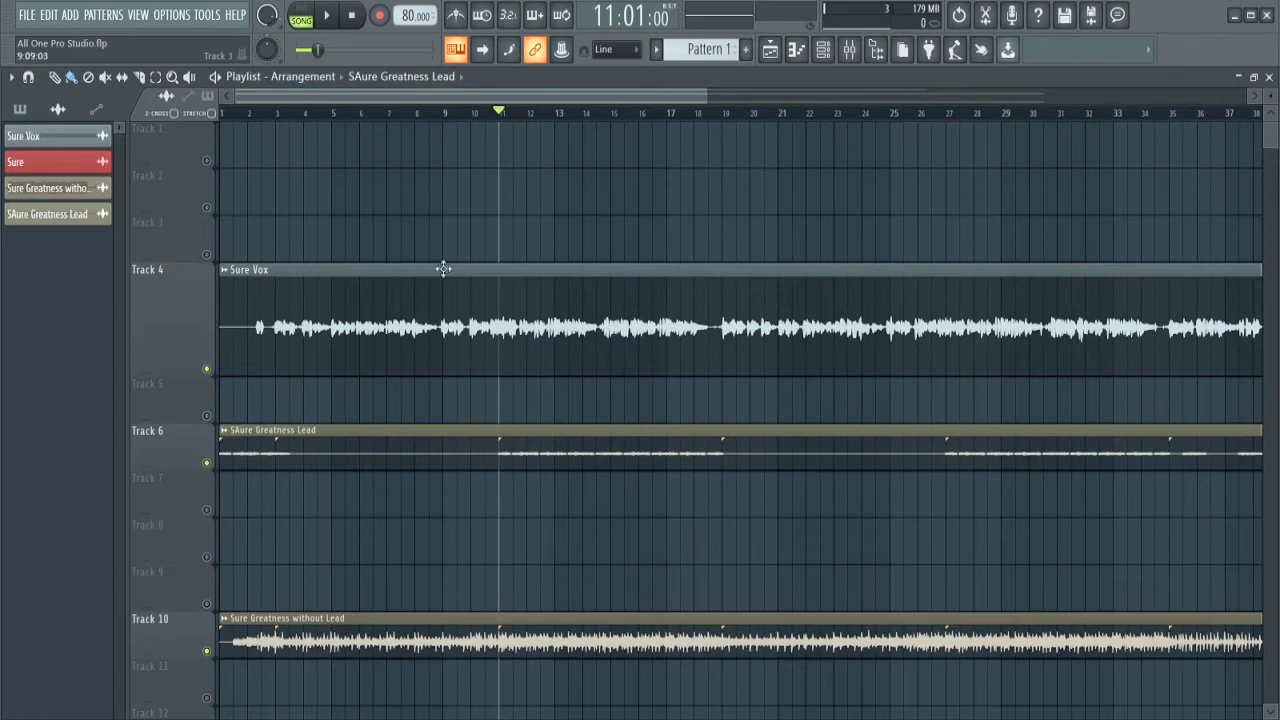
pyautogui.scroll(-5, 440, 290)
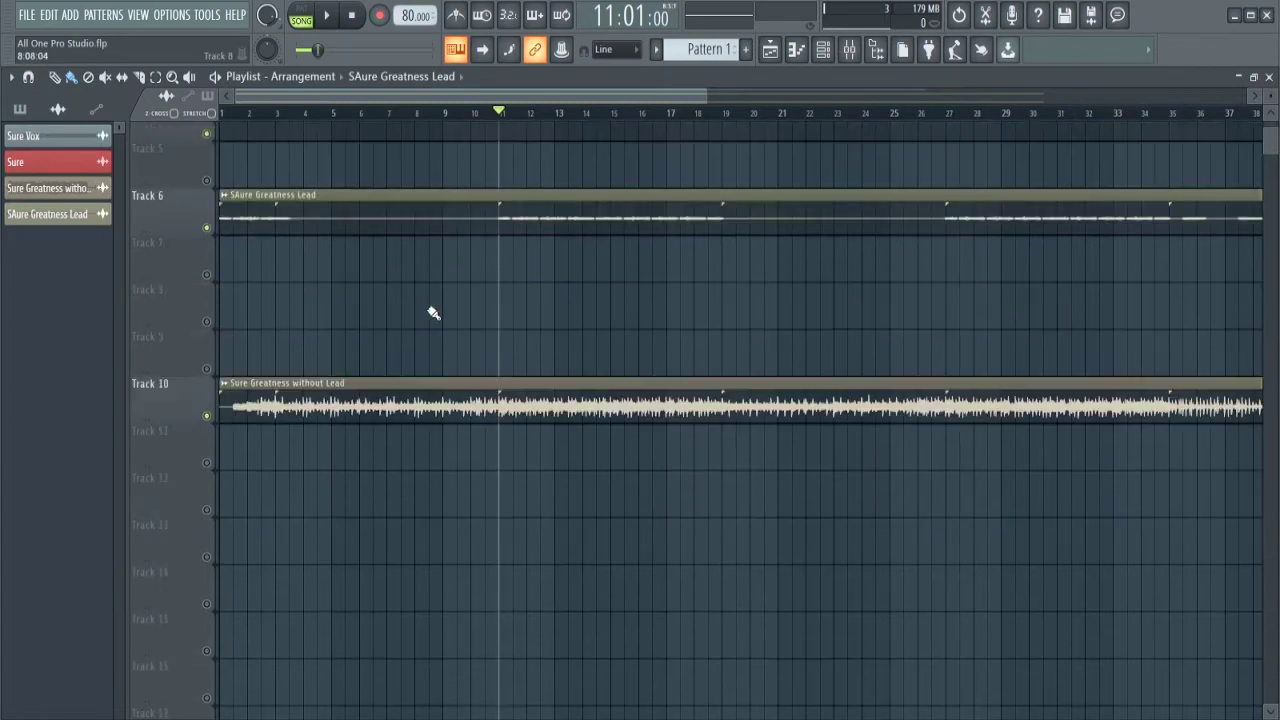
pyautogui.rightClick(208, 415)
pyautogui.scroll(5, 320, 343)
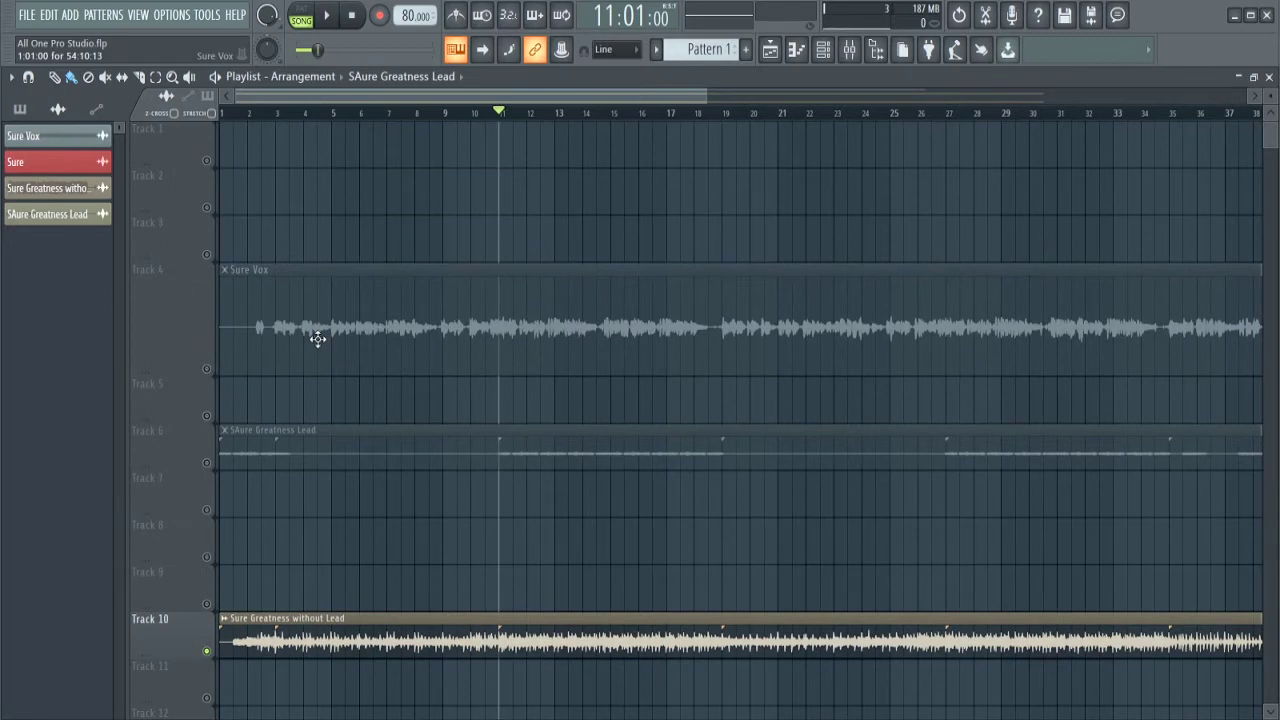
pyautogui.scroll(-2, 317, 339)
pyautogui.press('space')
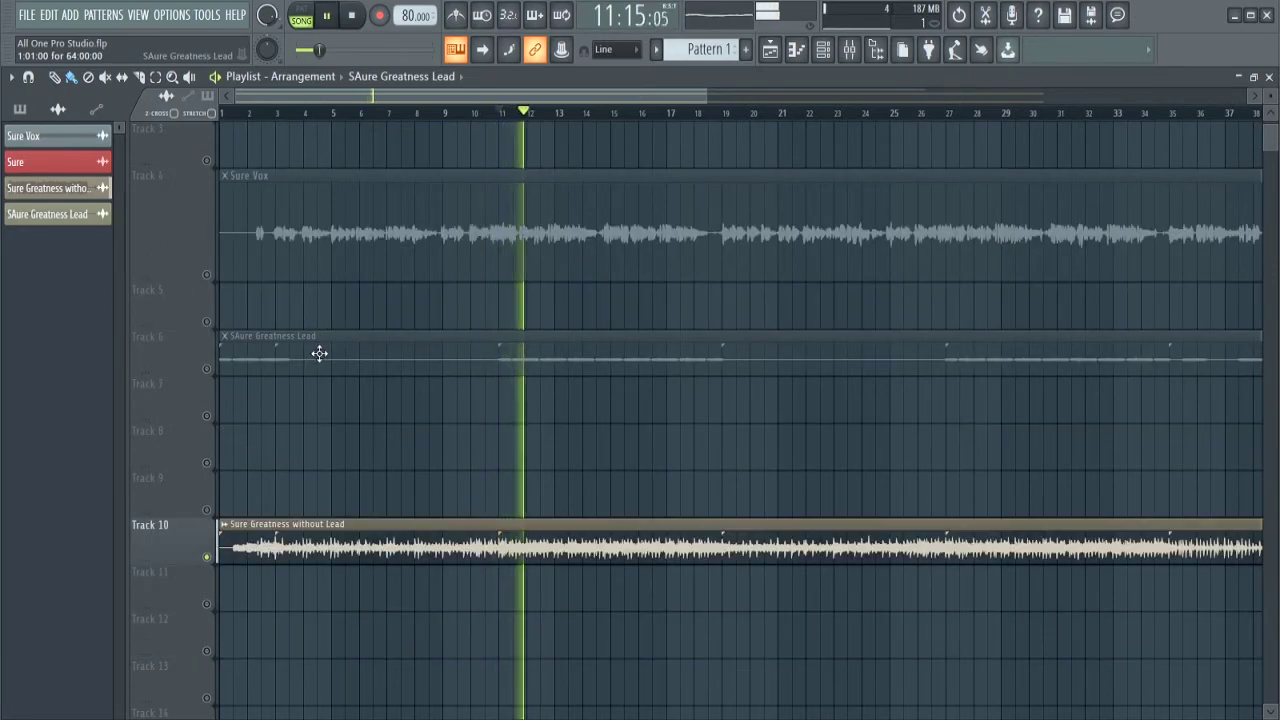
pyautogui.press('space')
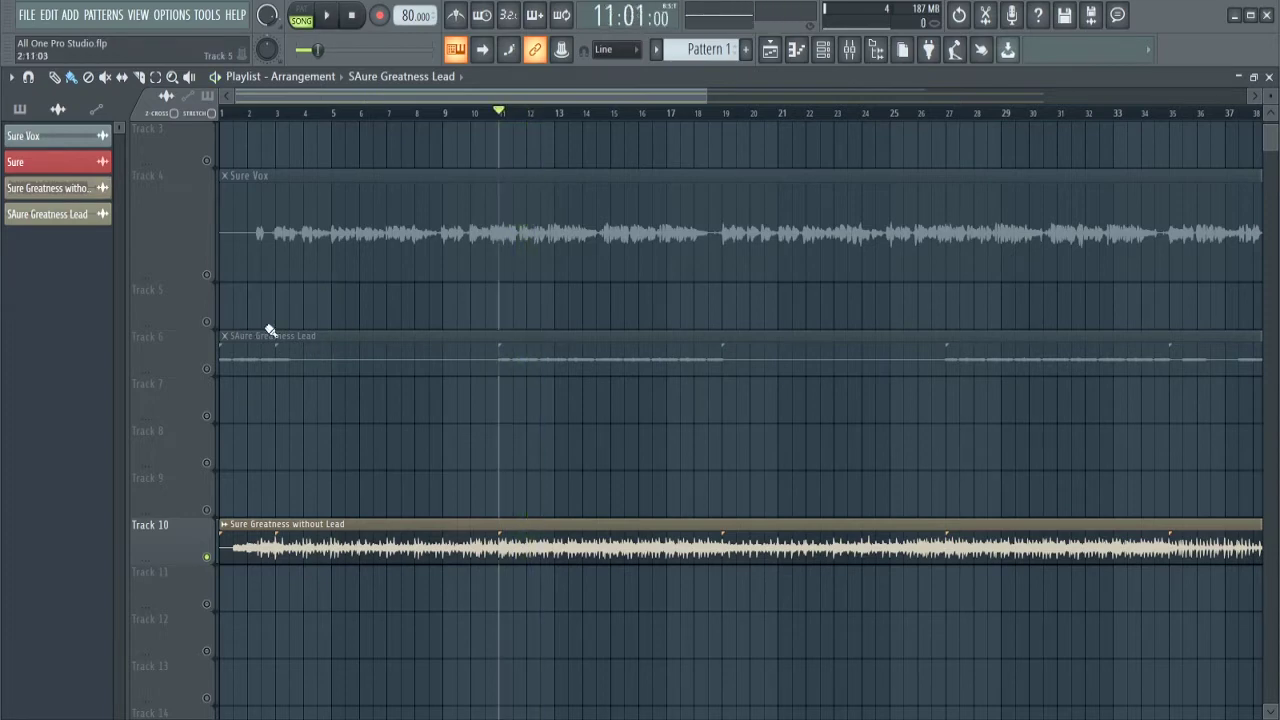
# Audition the SAure Greatness Lead track alone, then the Sure Vox track alone.
pyautogui.click(207, 369)
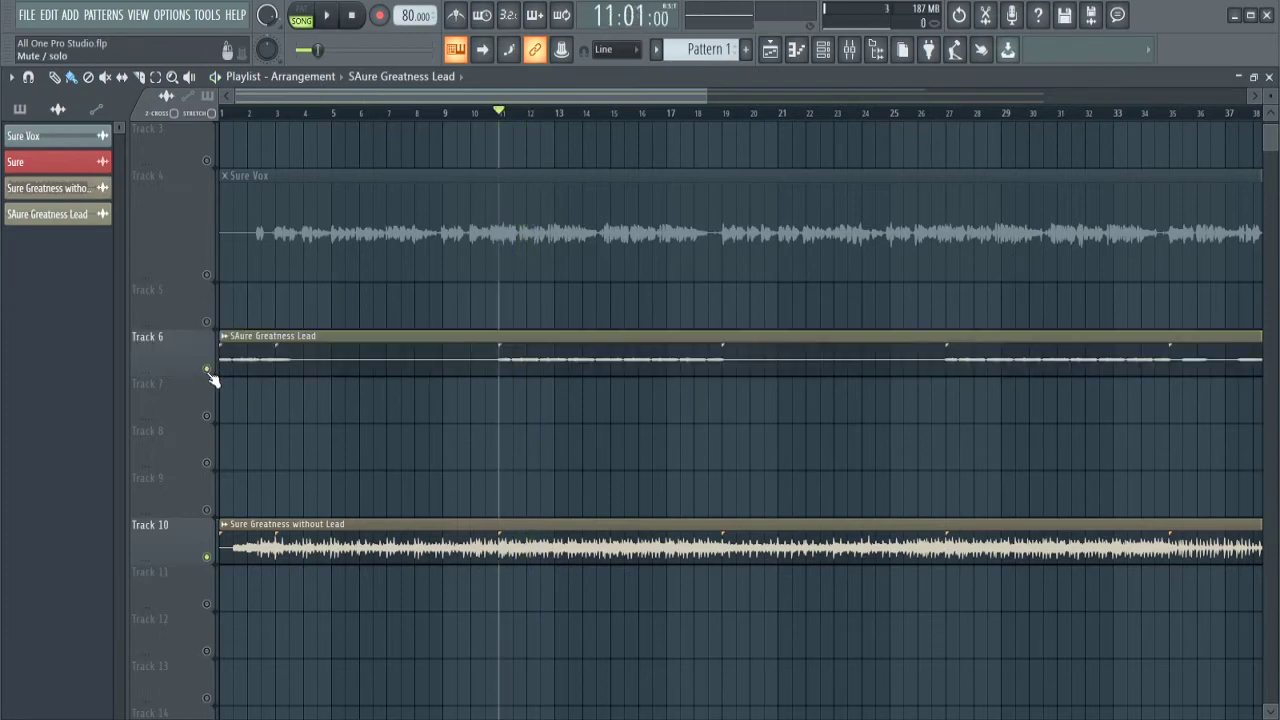
pyautogui.click(207, 556)
pyautogui.press('space')
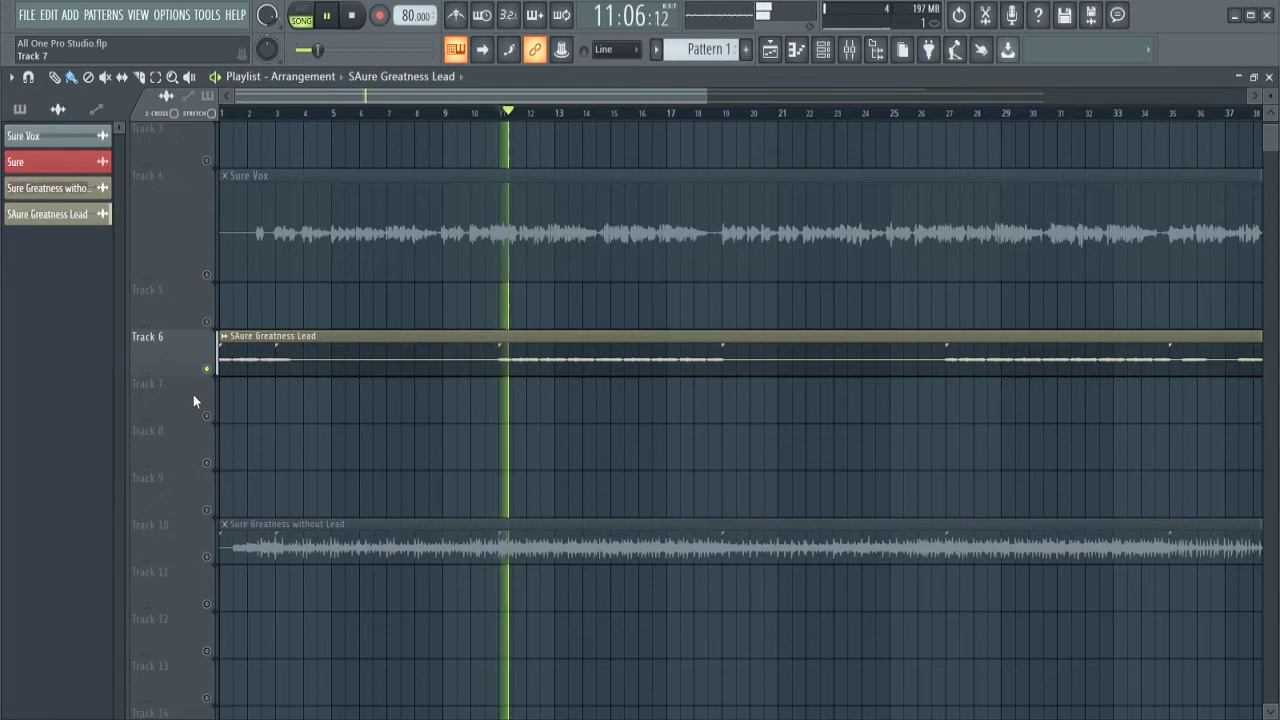
pyautogui.press('space')
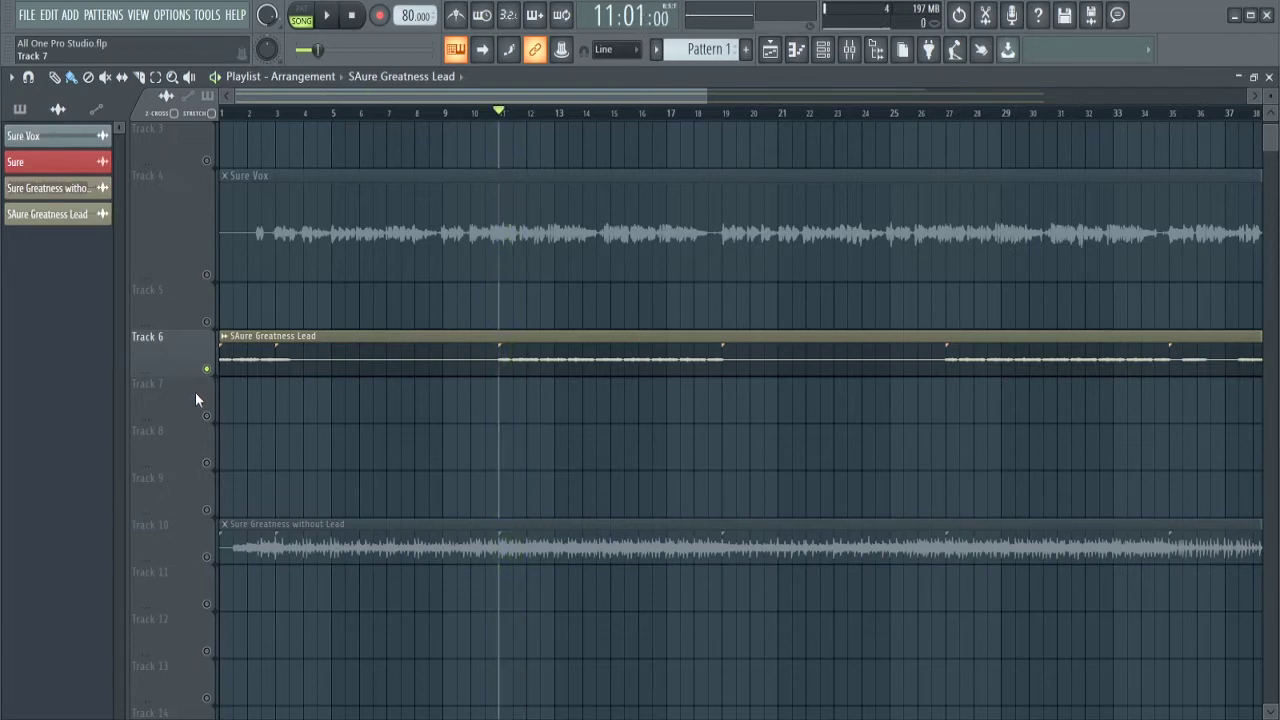
pyautogui.click(207, 369)
pyautogui.click(207, 275)
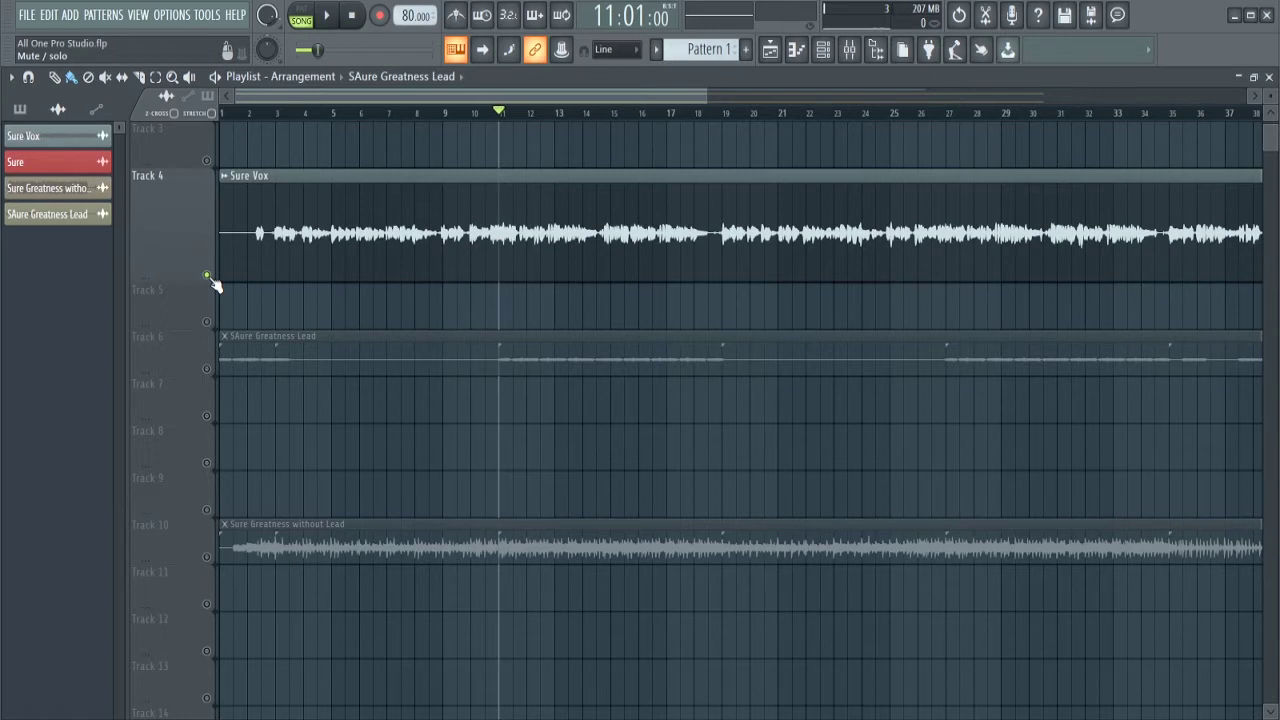
pyautogui.press('space')
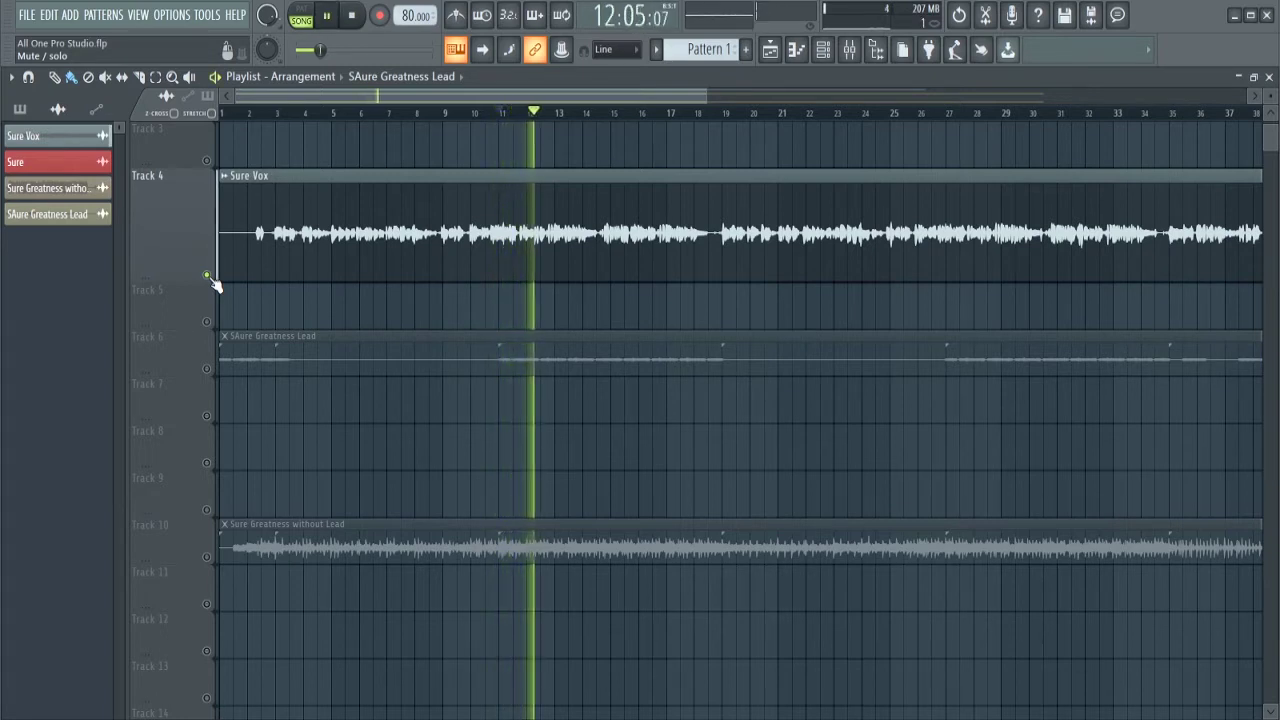
pyautogui.press('space')
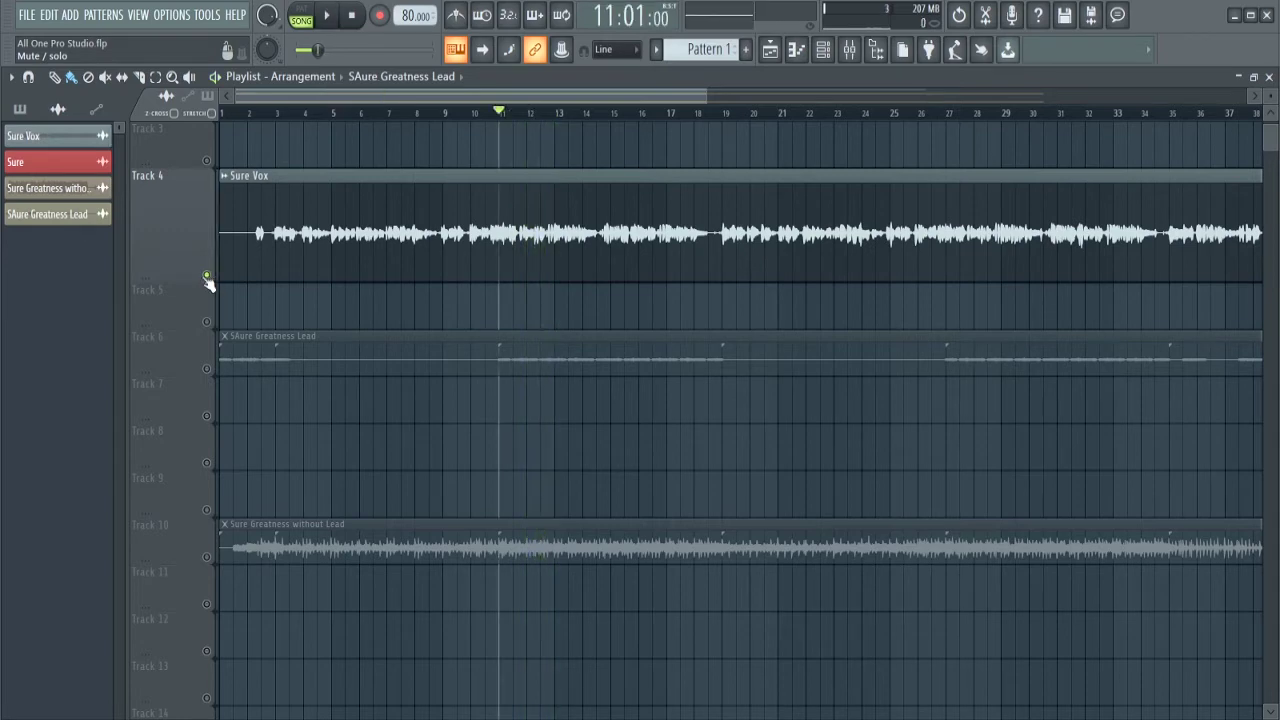
# Unmute all three vocal tracks and play them together.
pyautogui.click(207, 277)
pyautogui.click(206, 371)
pyautogui.click(208, 276)
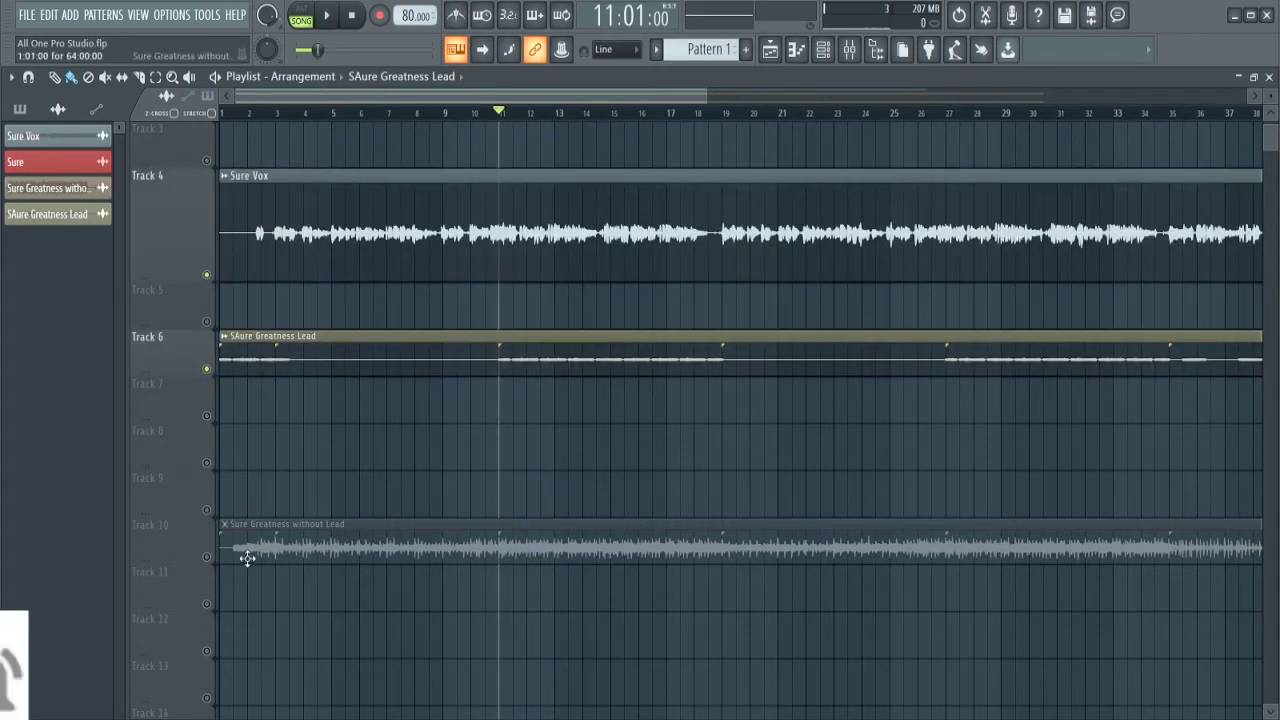
pyautogui.click(207, 557)
pyautogui.press('space')
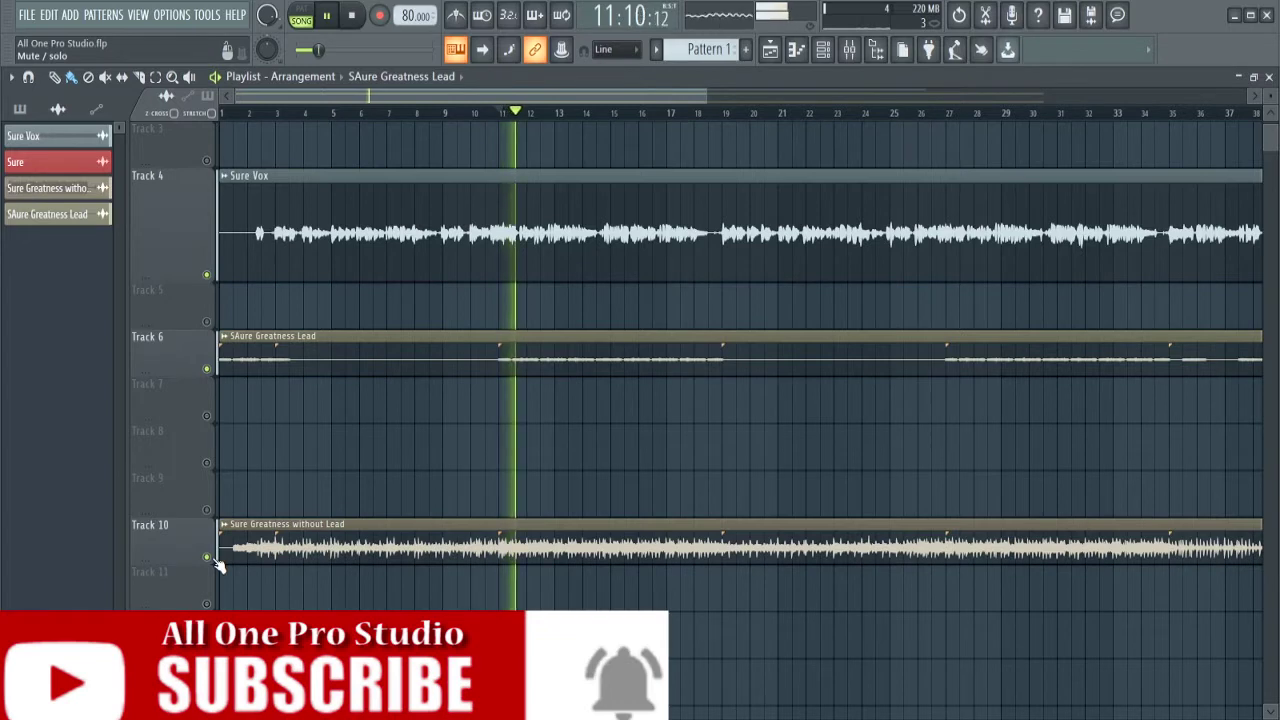
pyautogui.press('space')
# Solo SAure Greatness Lead so only the lead vocal stays audible, and bring up the mixer.
pyautogui.rightClick(207, 557)
pyautogui.rightClick(207, 371)
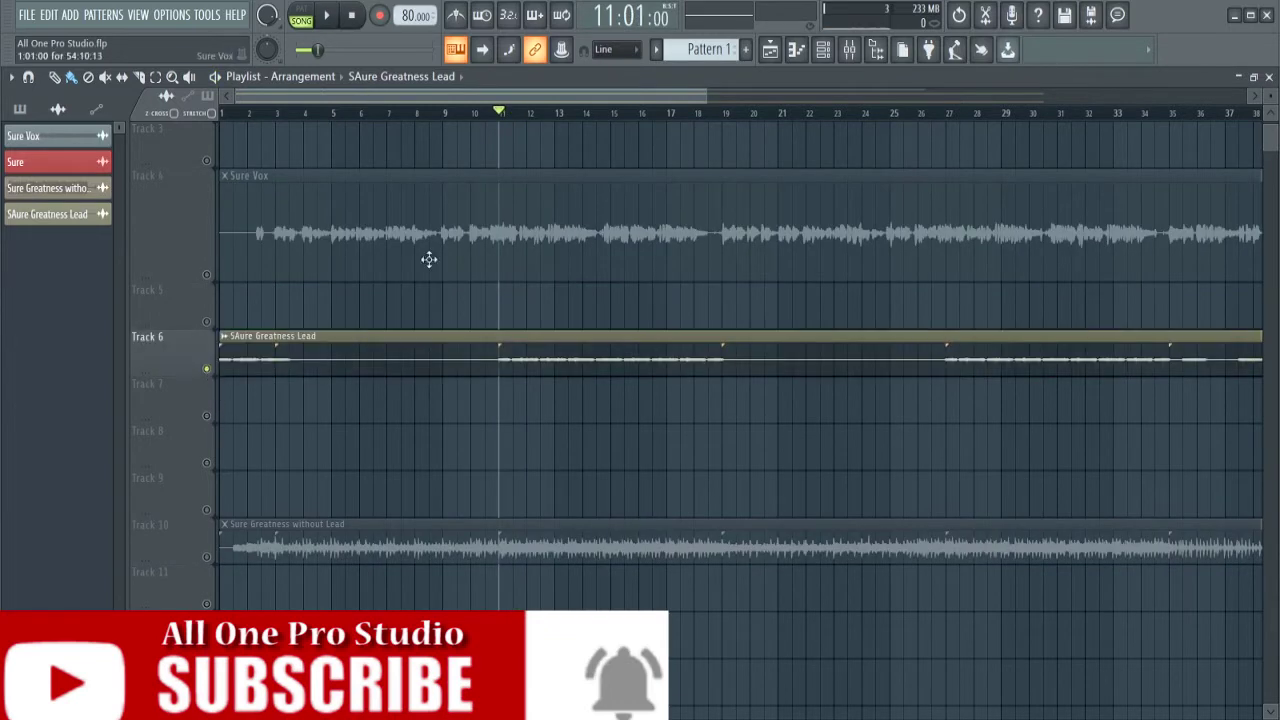
pyautogui.click(858, 53)
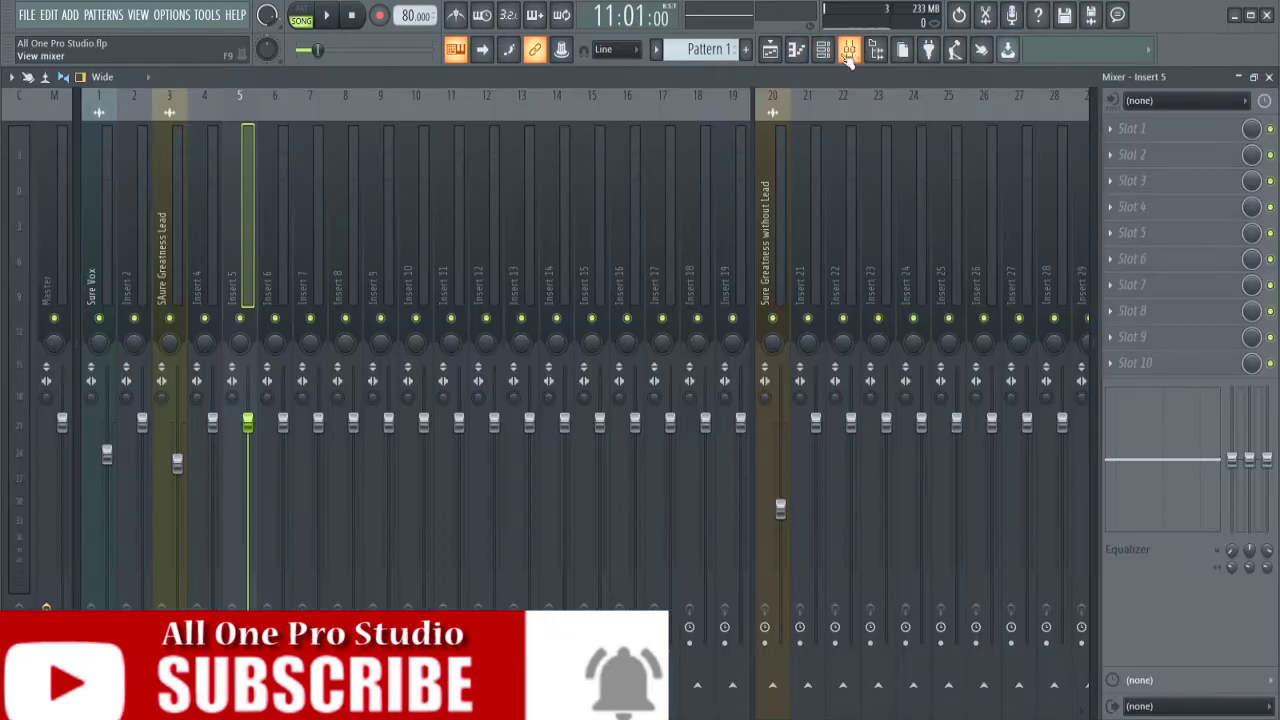
# Inspect the SAure Greatness Lead channel settings, then return to the mixer.
pyautogui.click(185, 241)
pyautogui.press('F9')
pyautogui.doubleClick(523, 364)
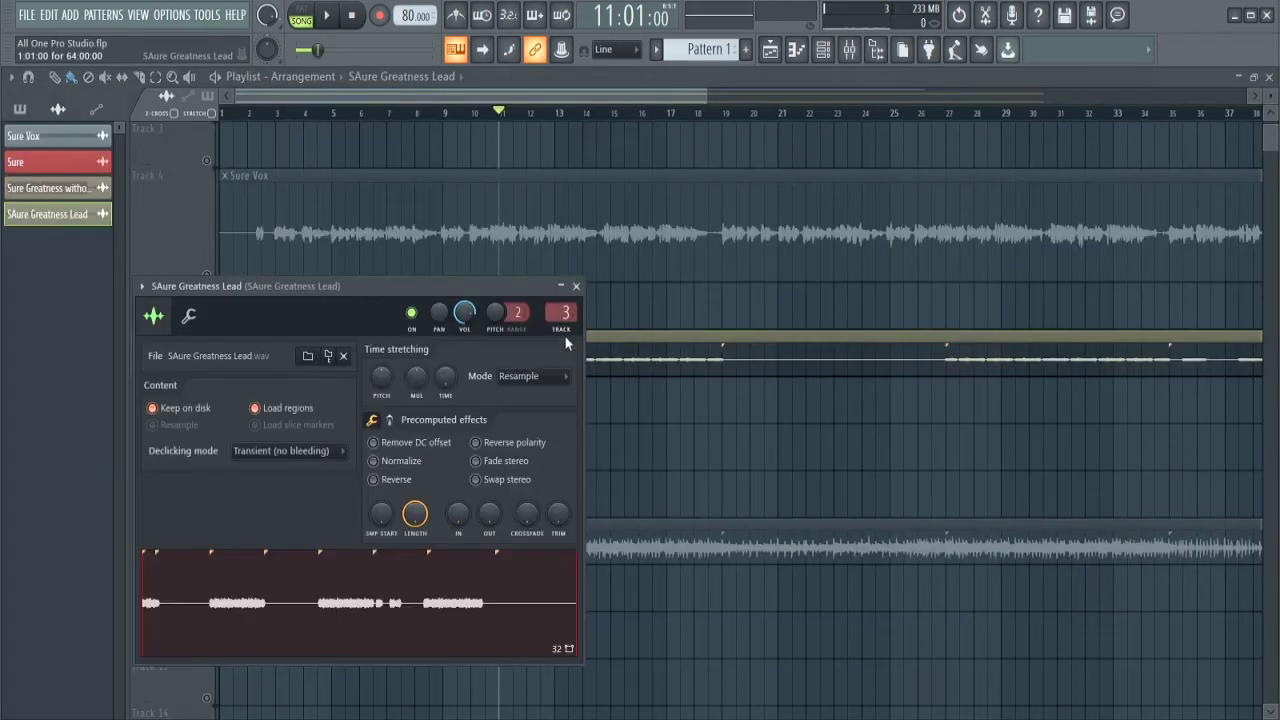
pyautogui.click(576, 286)
pyautogui.press('F9')
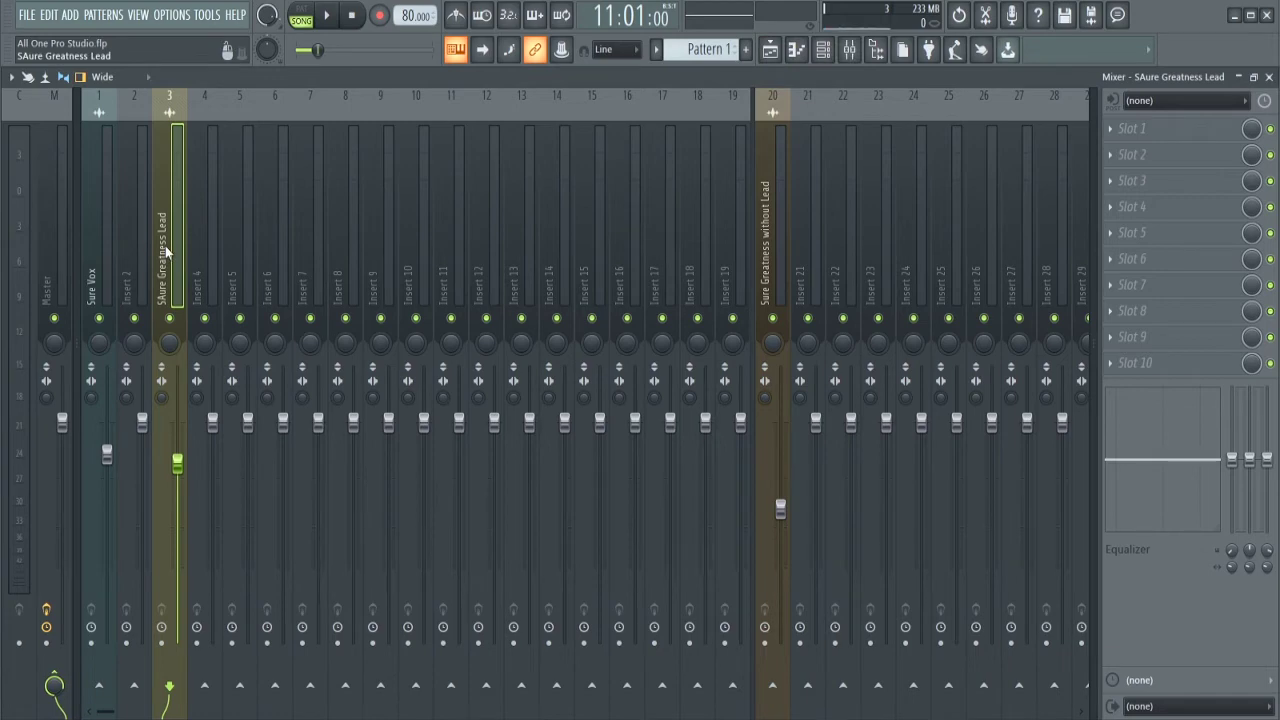
pyautogui.click(774, 56)
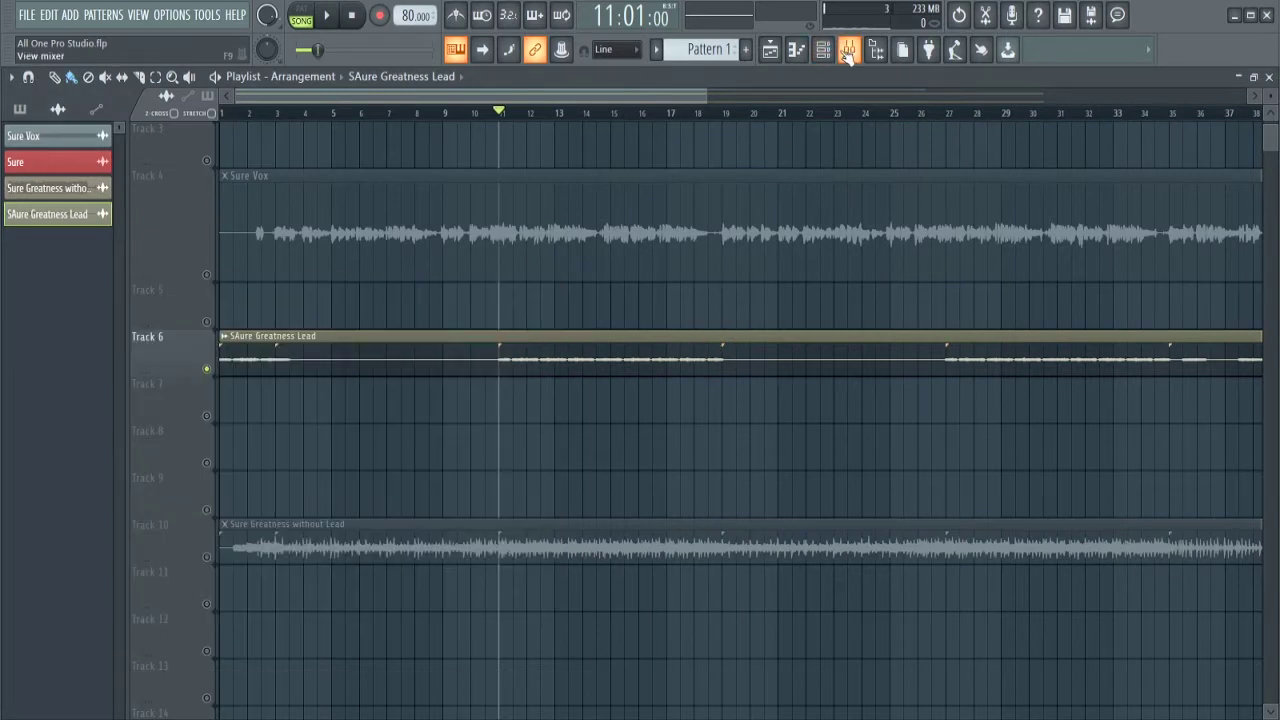
pyautogui.click(848, 53)
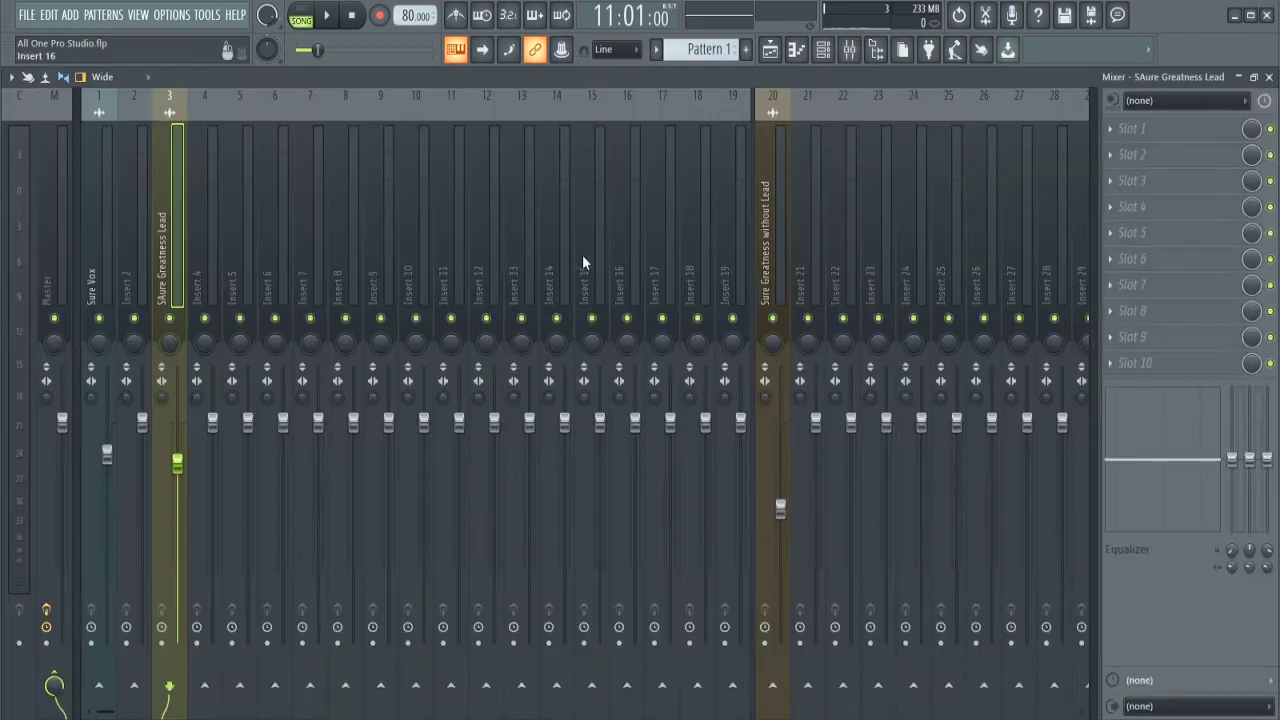
# Compare the Sure Vox and Lead inserts and settle on the empty Insert 5 track.
pyautogui.click(226, 232)
pyautogui.click(166, 237)
pyautogui.click(90, 260)
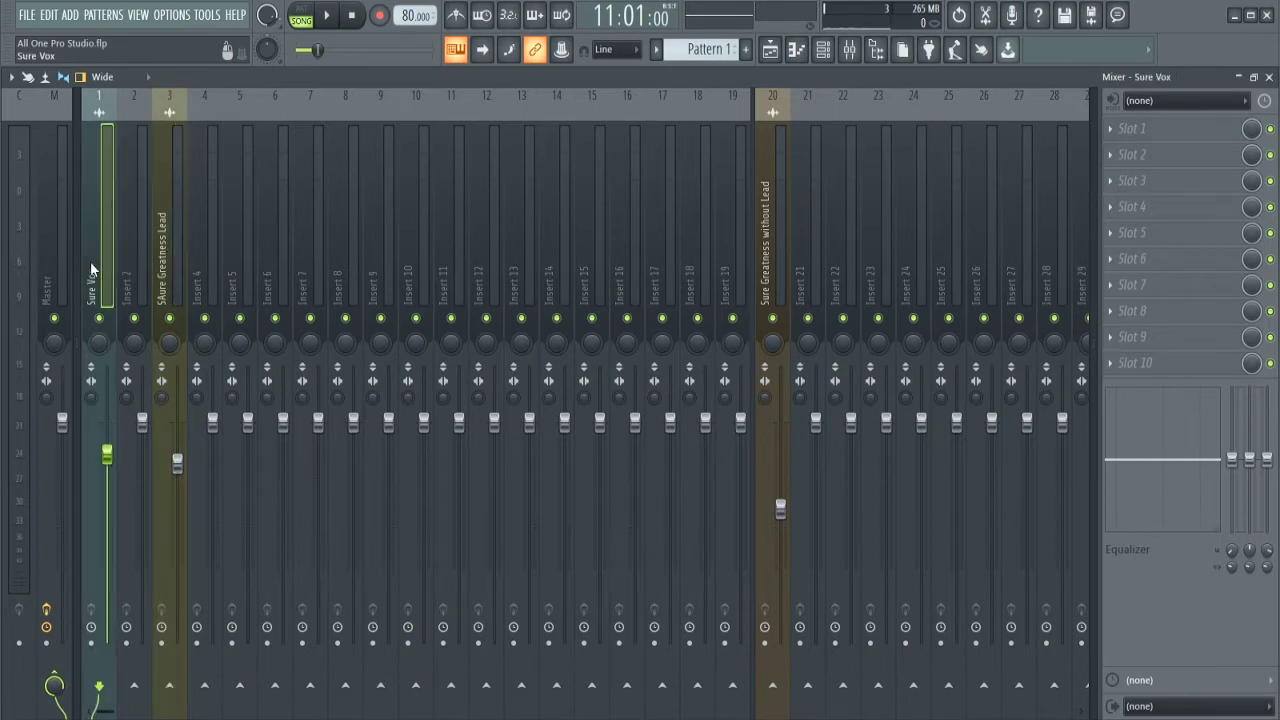
pyautogui.click(237, 265)
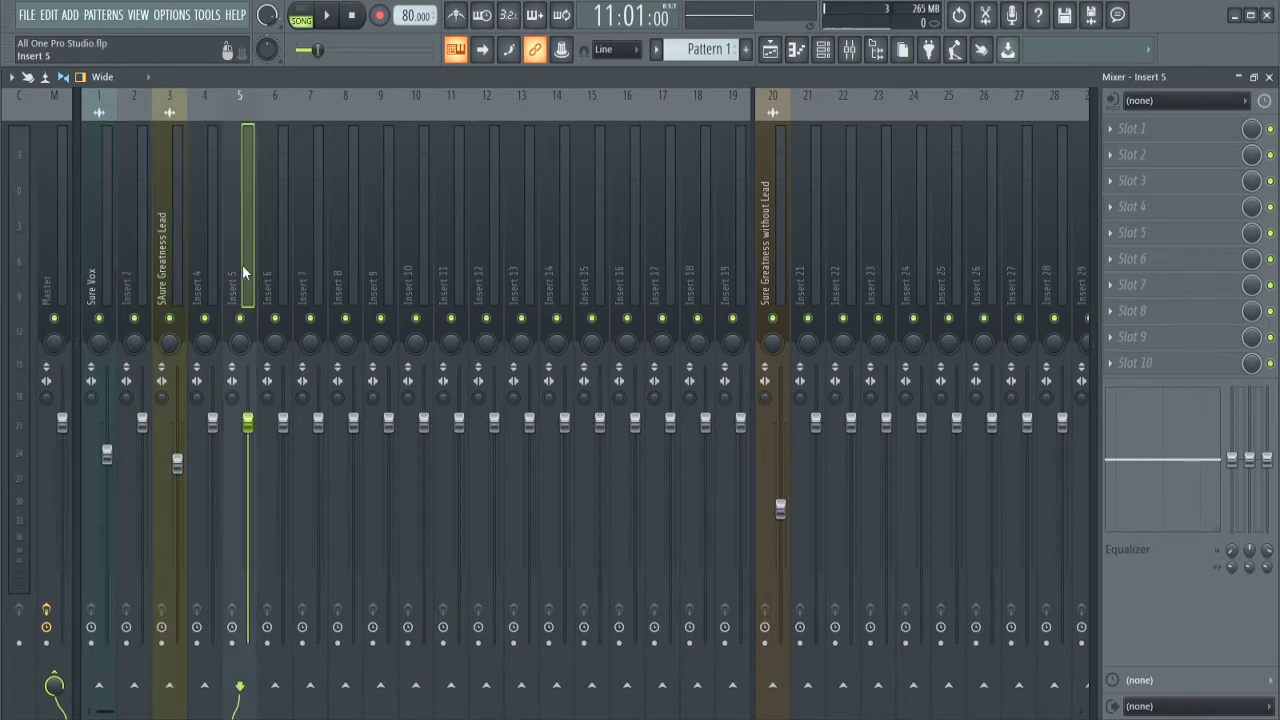
pyautogui.rightClick(244, 268)
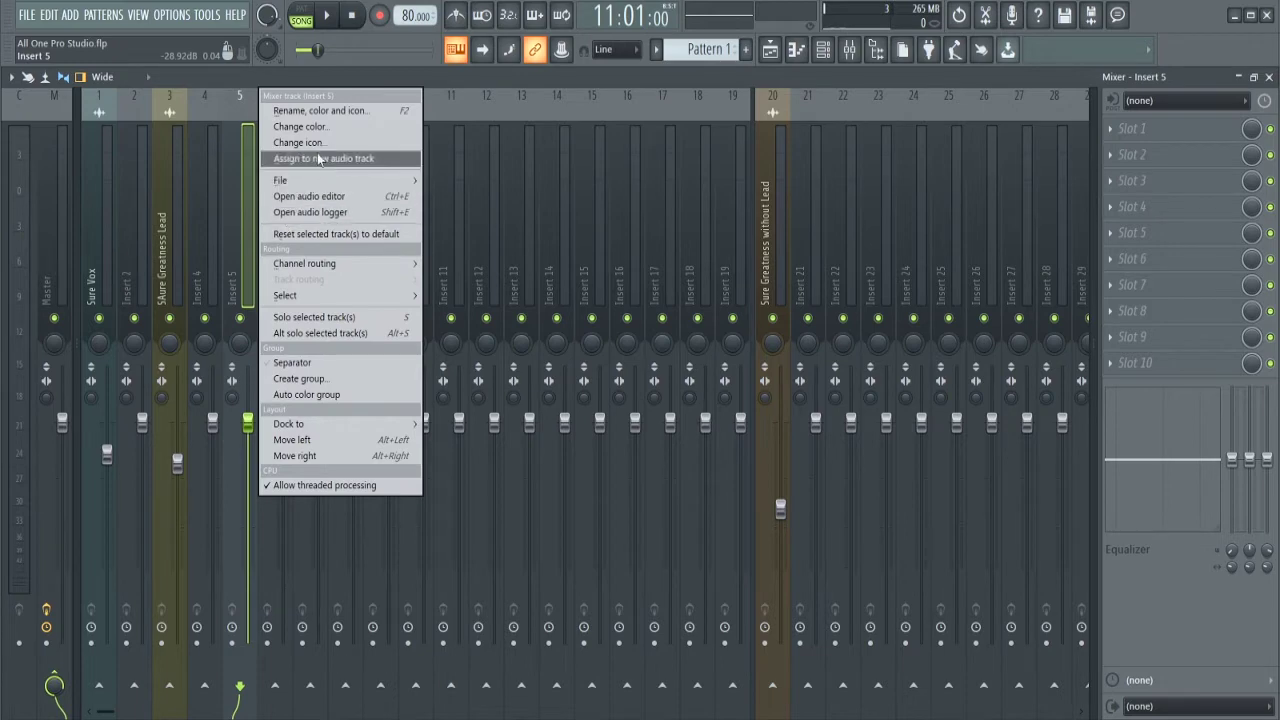
pyautogui.click(245, 227)
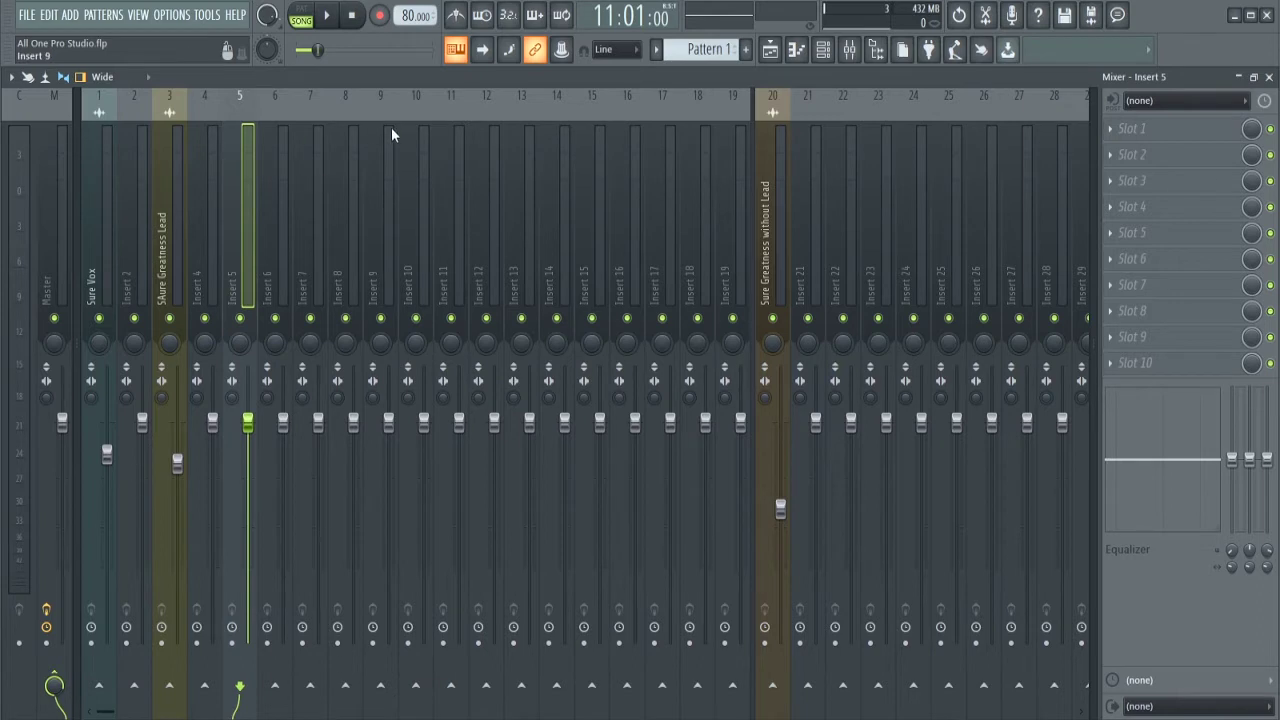
# Load Fruity Reeverb 2 into Insert 5's first effect slot.
pyautogui.click(1133, 134)
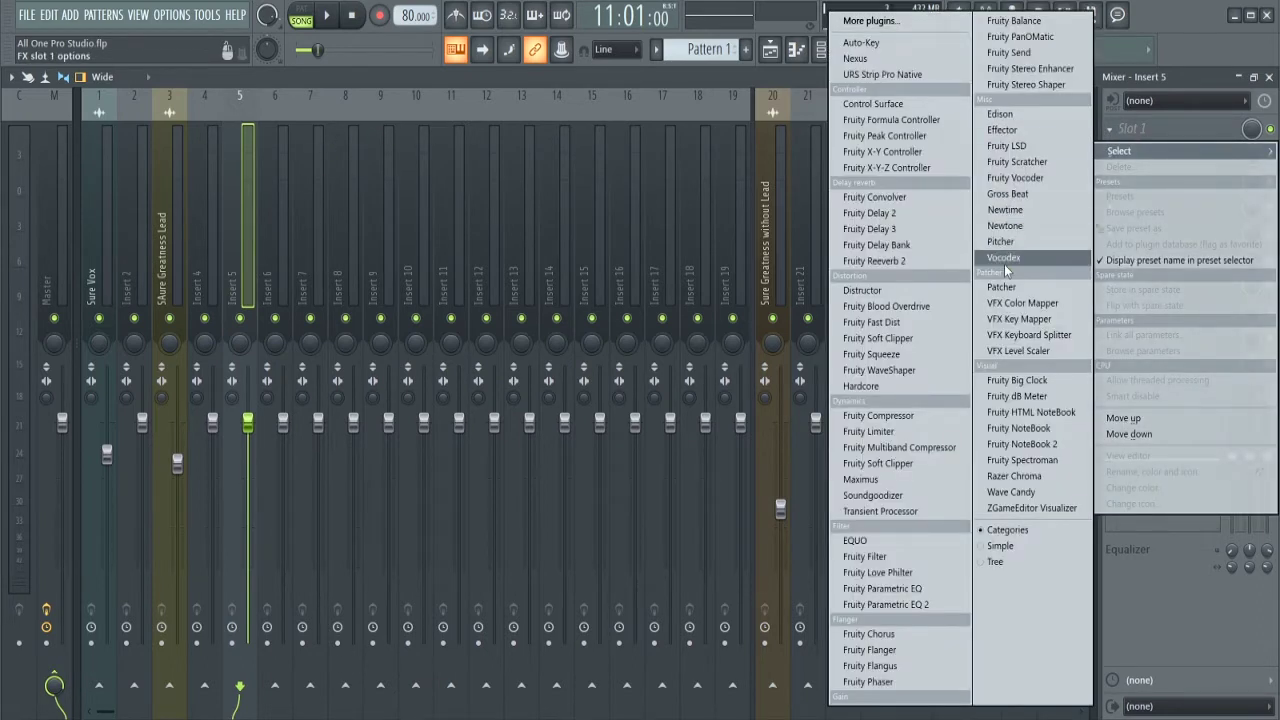
pyautogui.click(876, 259)
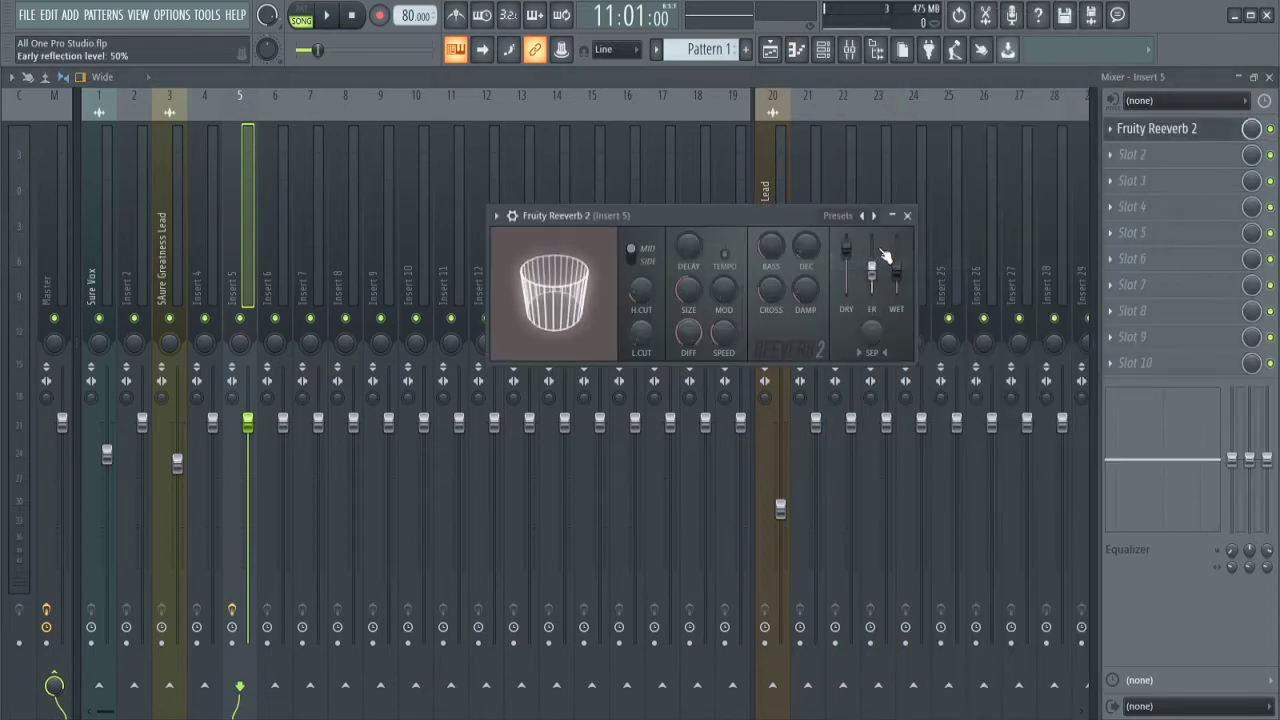
pyautogui.click(1135, 153)
pyautogui.press('Escape')
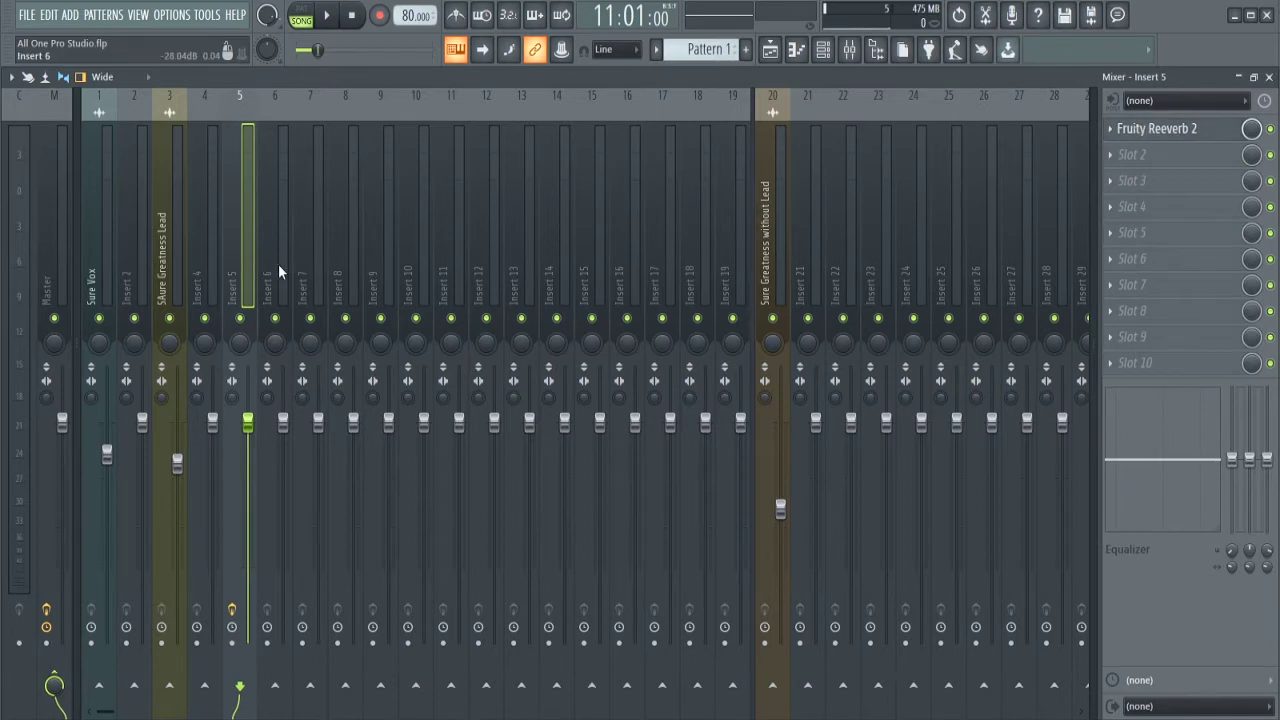
# Load Fruity Reeverb 2 into Insert 6's first slot, then reselect Insert 5.
pyautogui.press('Right')
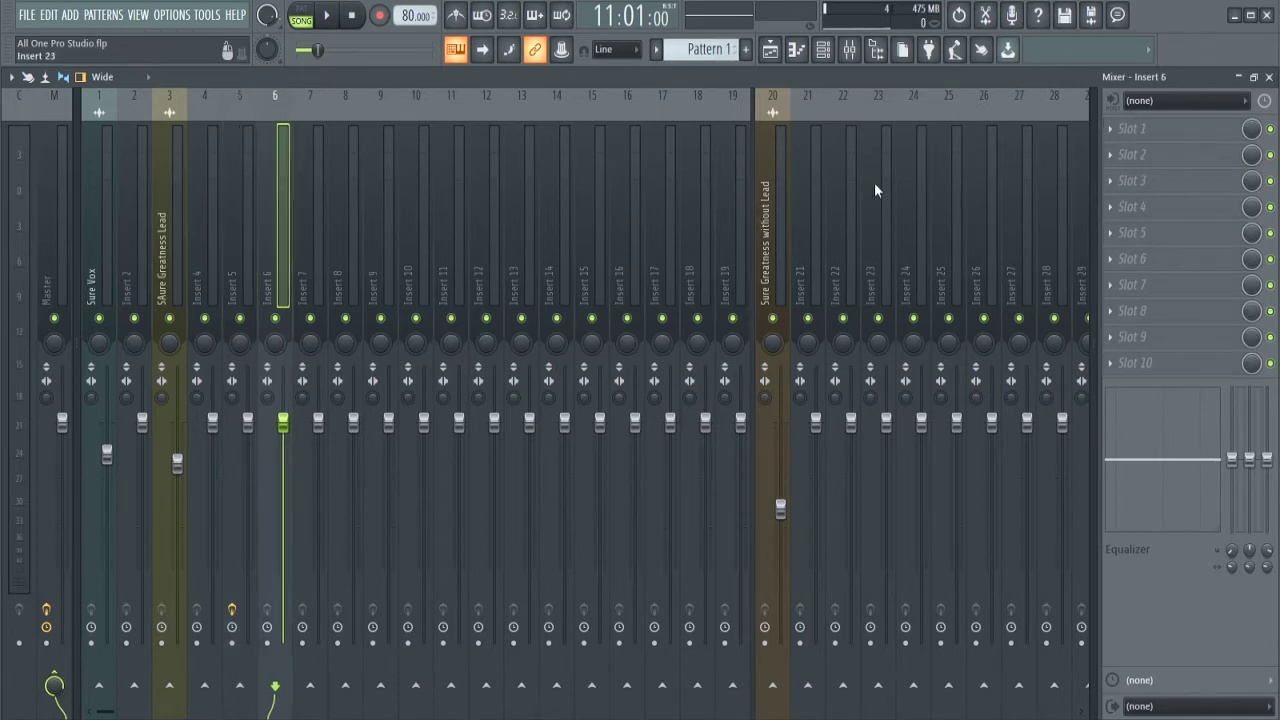
pyautogui.click(1140, 128)
pyautogui.click(881, 262)
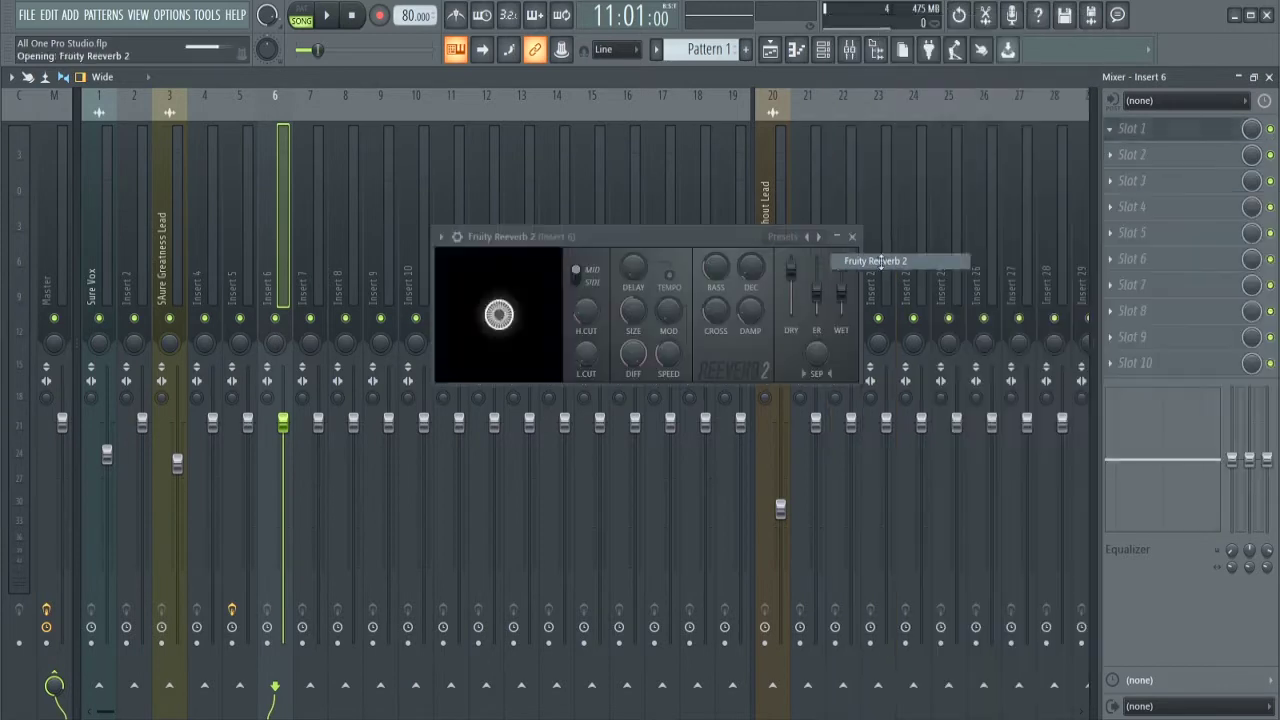
pyautogui.click(241, 274)
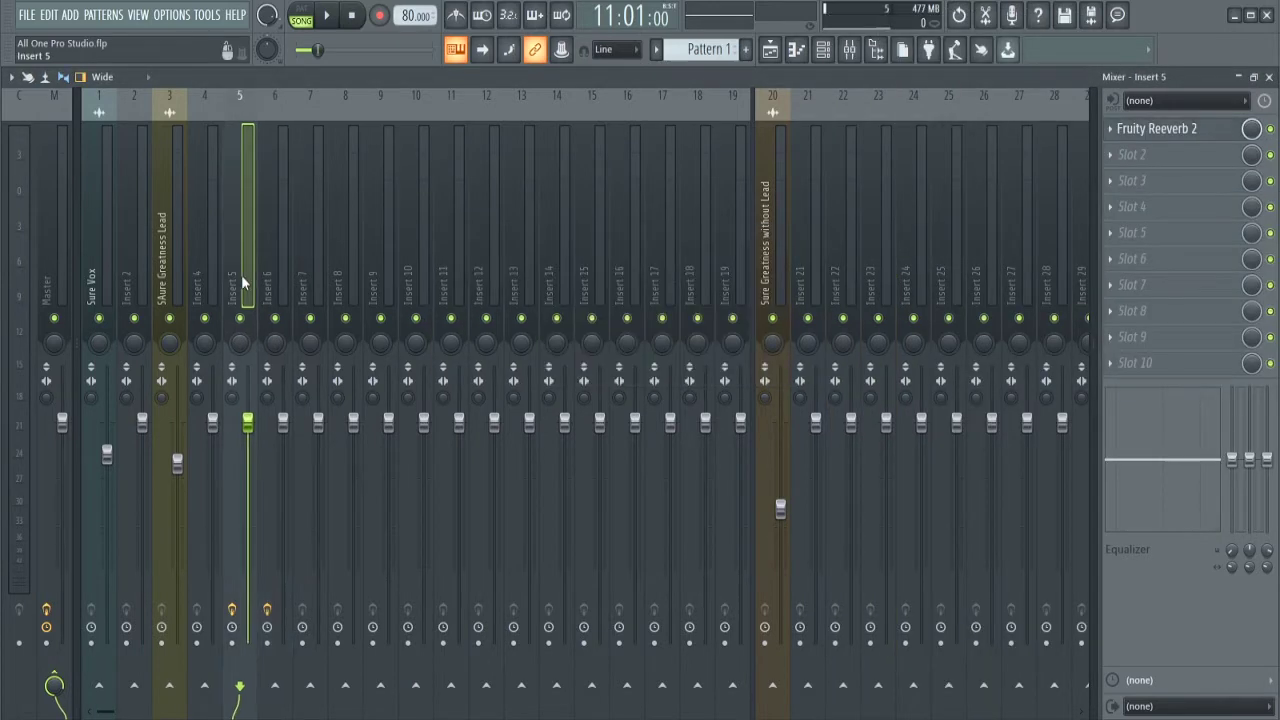
pyautogui.rightClick(241, 274)
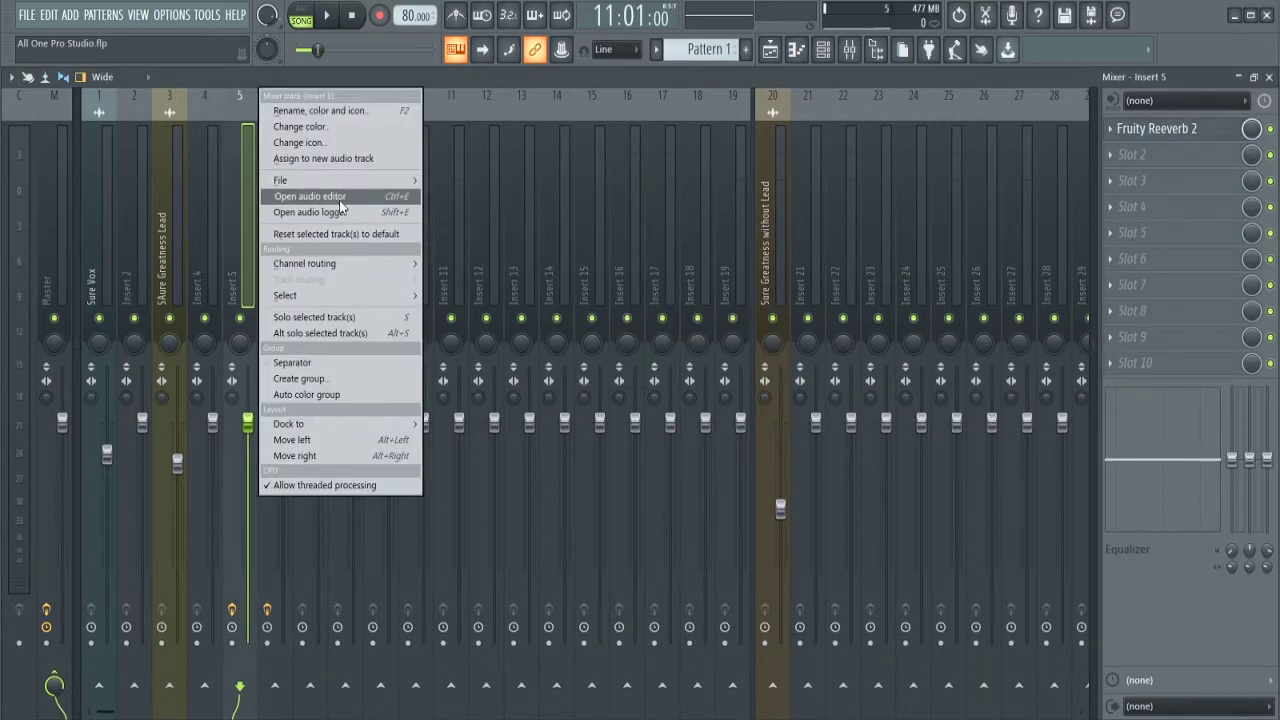
# Add a separator gap before Insert 5 and colour Insert 6 light blue.
pyautogui.moveTo(329, 270)
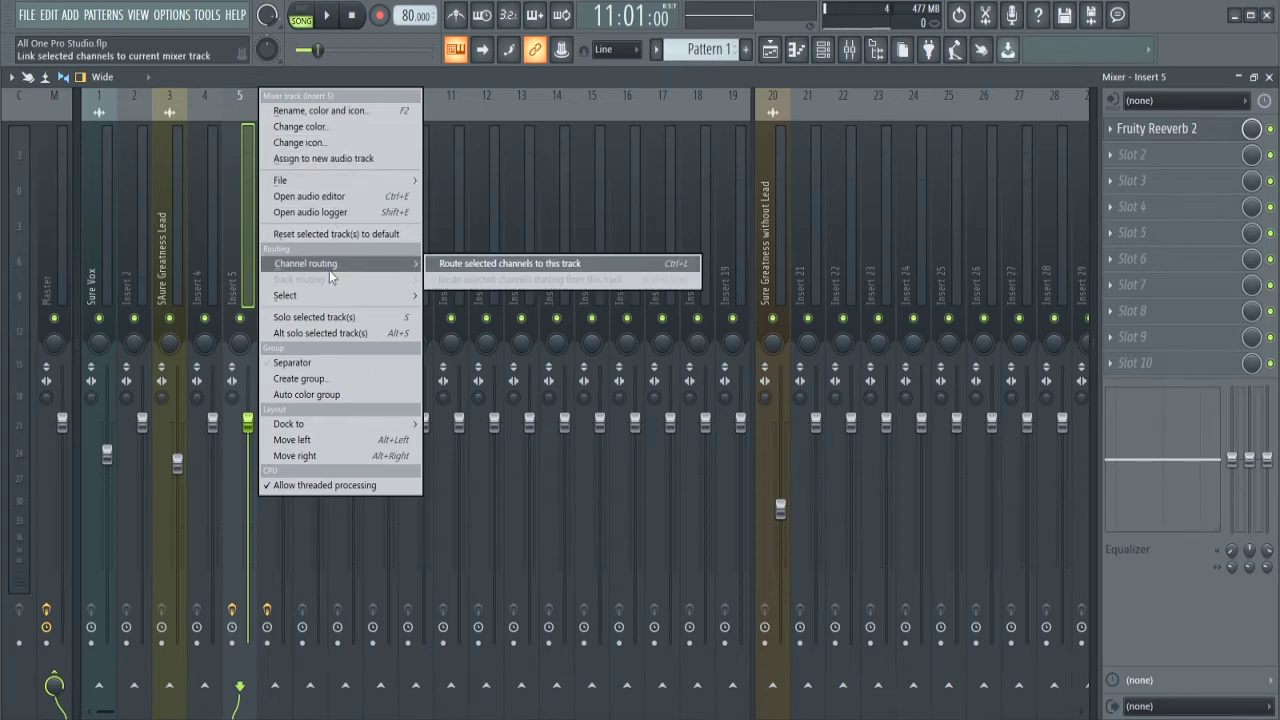
pyautogui.click(318, 363)
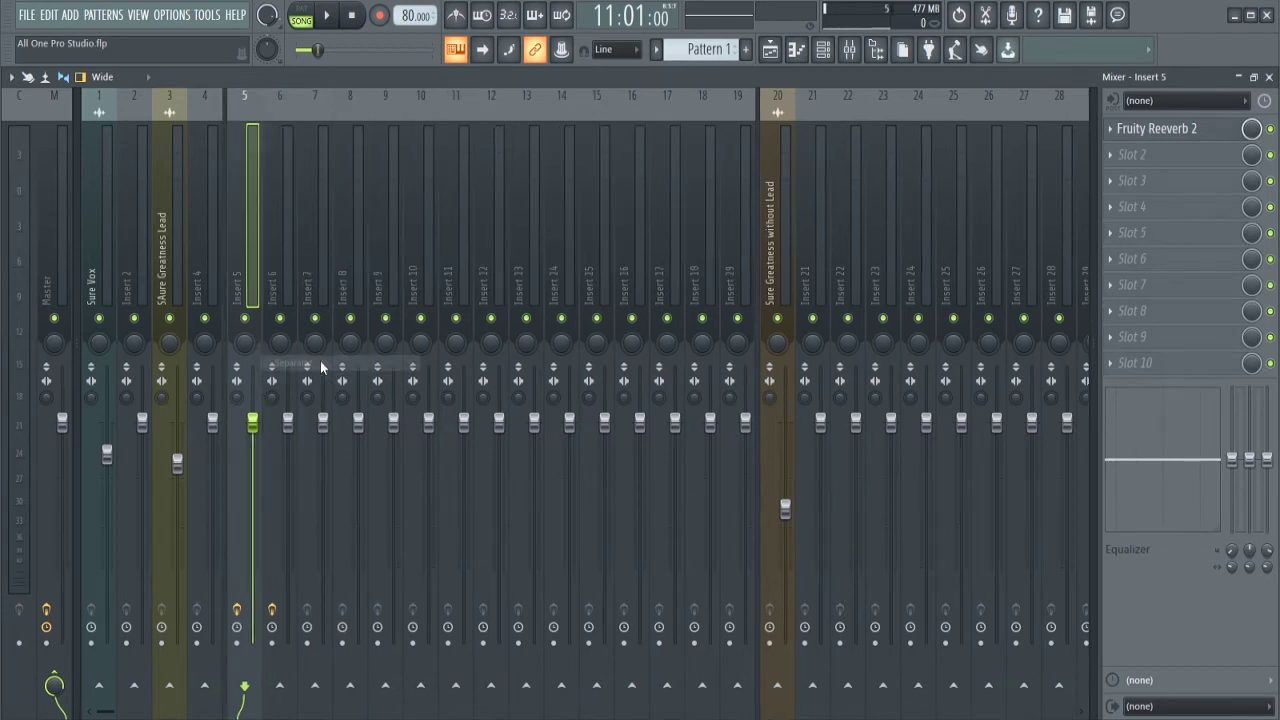
pyautogui.rightClick(282, 246)
pyautogui.click(282, 244)
pyautogui.rightClick(282, 244)
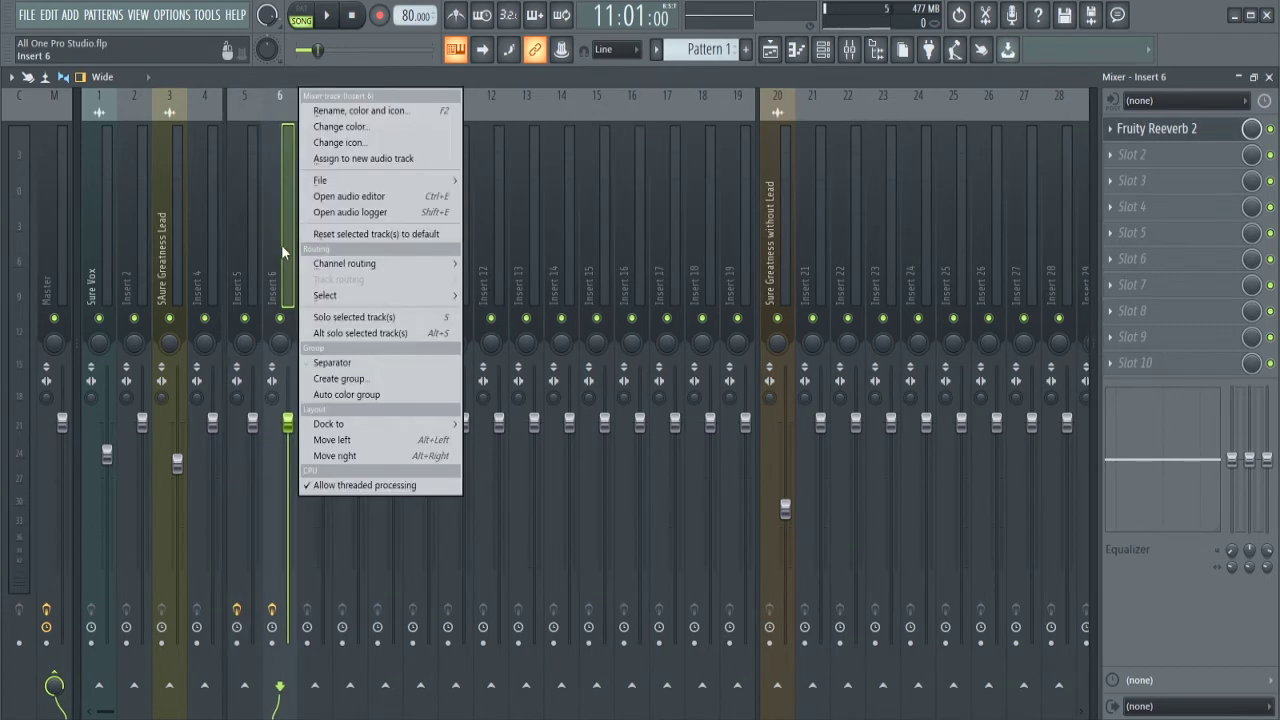
pyautogui.click(395, 118)
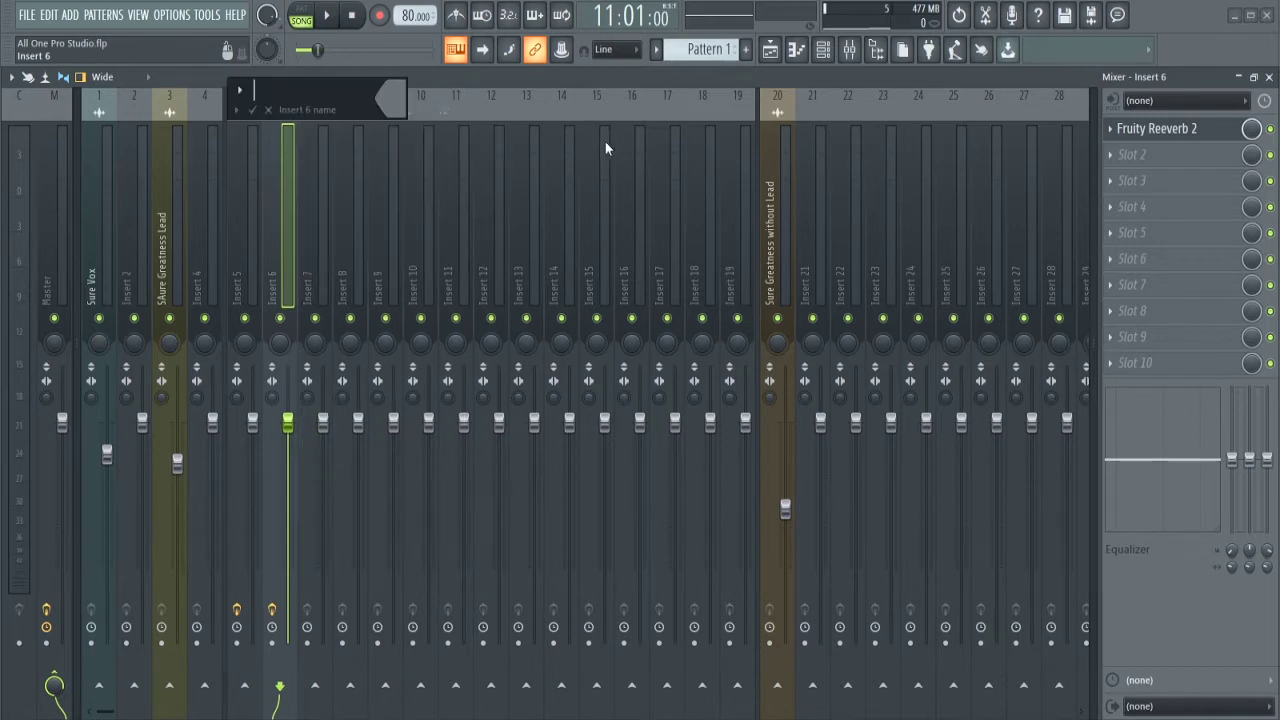
pyautogui.click(392, 97)
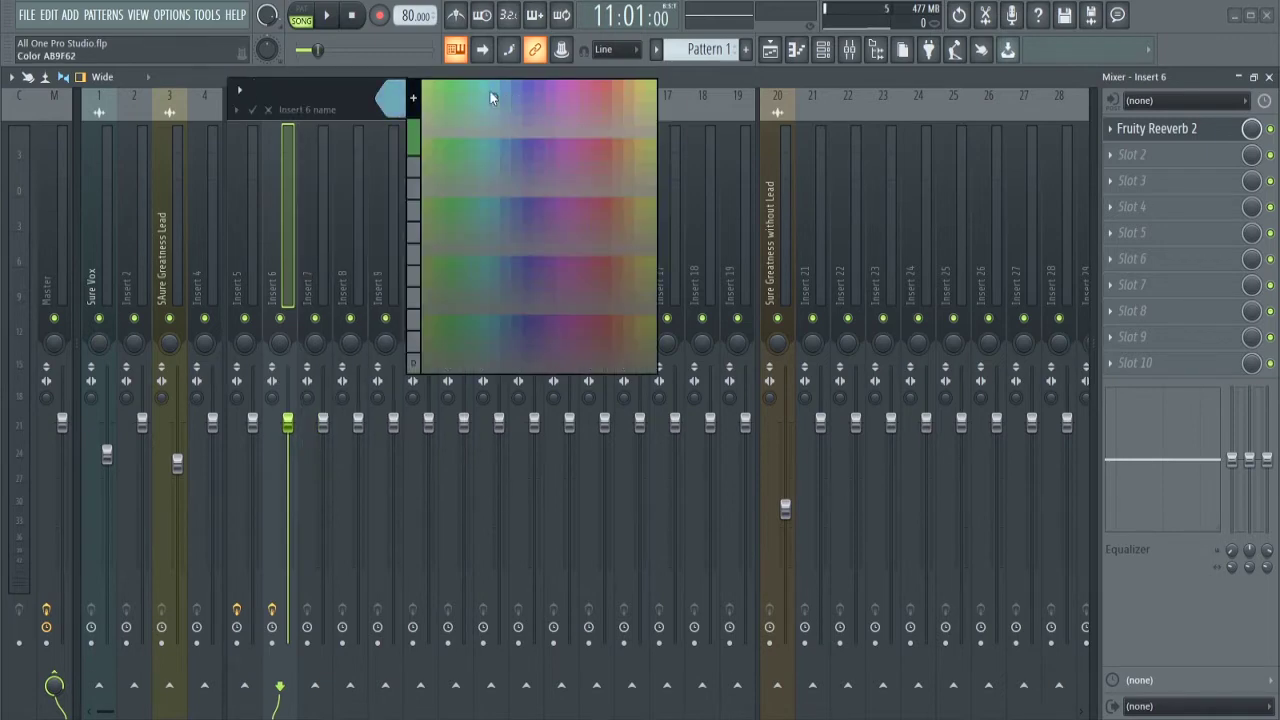
pyautogui.click(490, 93)
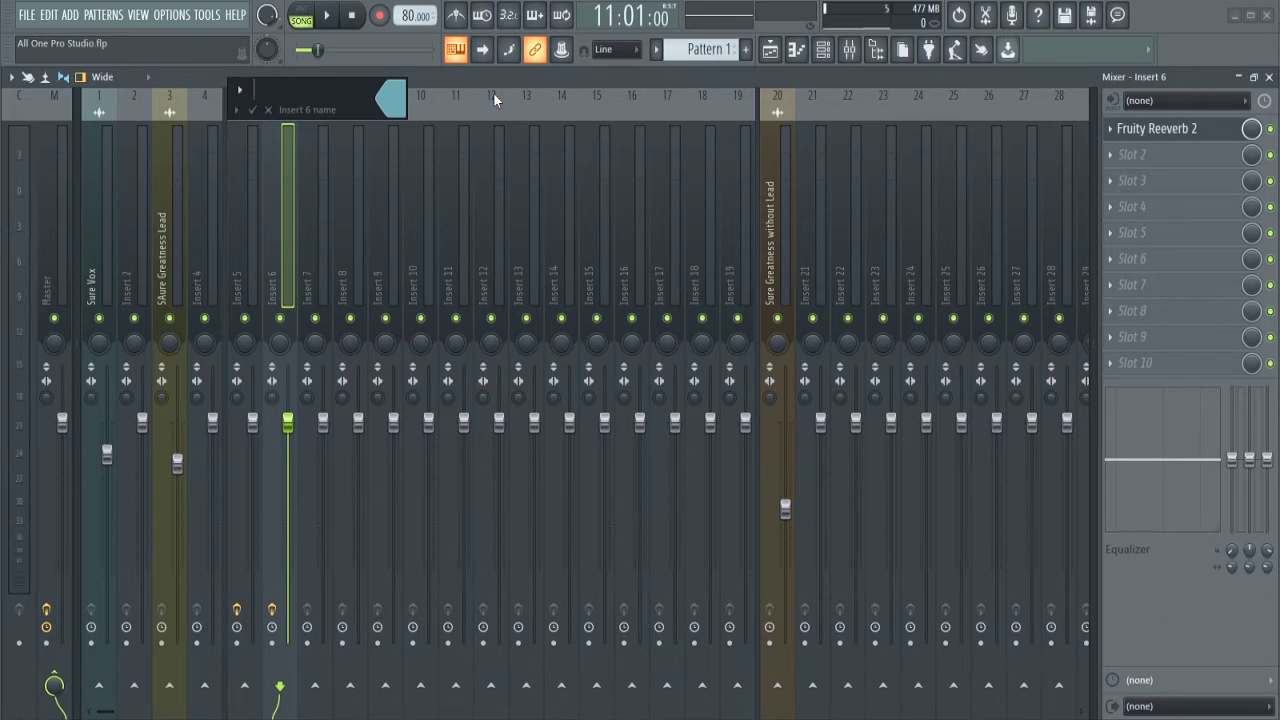
# Give Insert 5 a green colour and confirm it.
pyautogui.rightClick(240, 244)
pyautogui.click(335, 107)
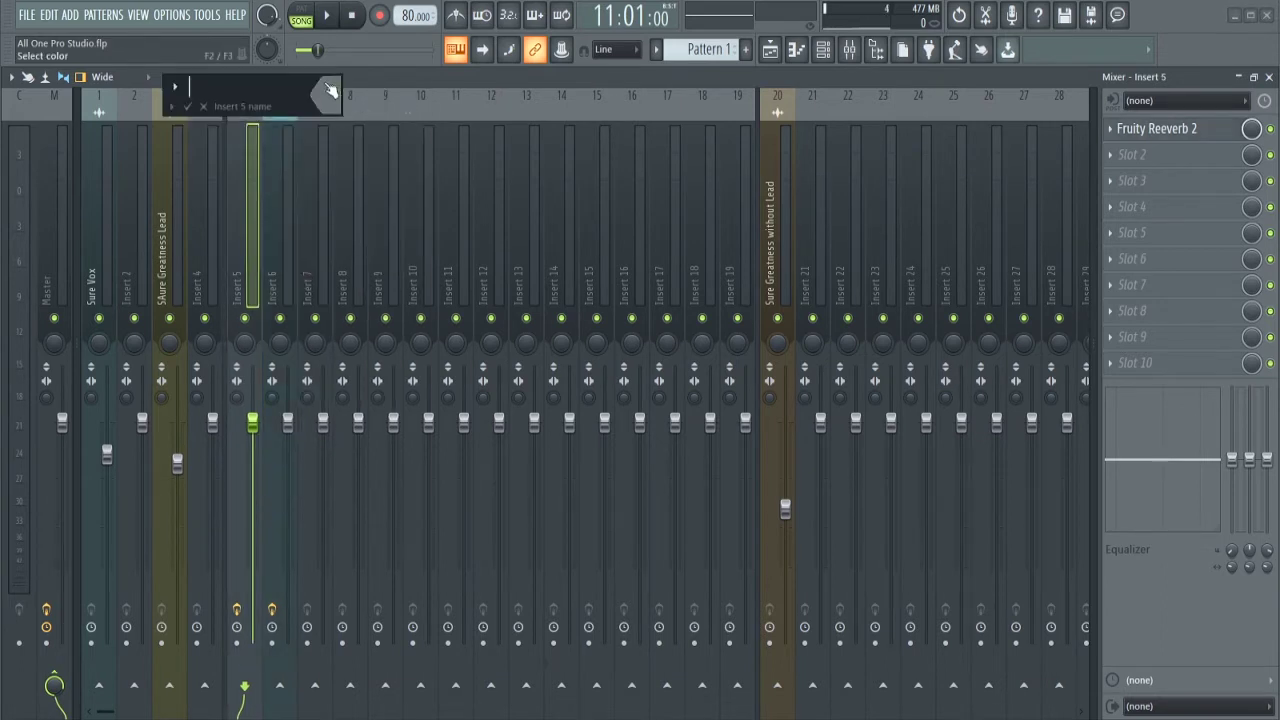
pyautogui.click(326, 96)
pyautogui.click(401, 86)
pyautogui.press('Return')
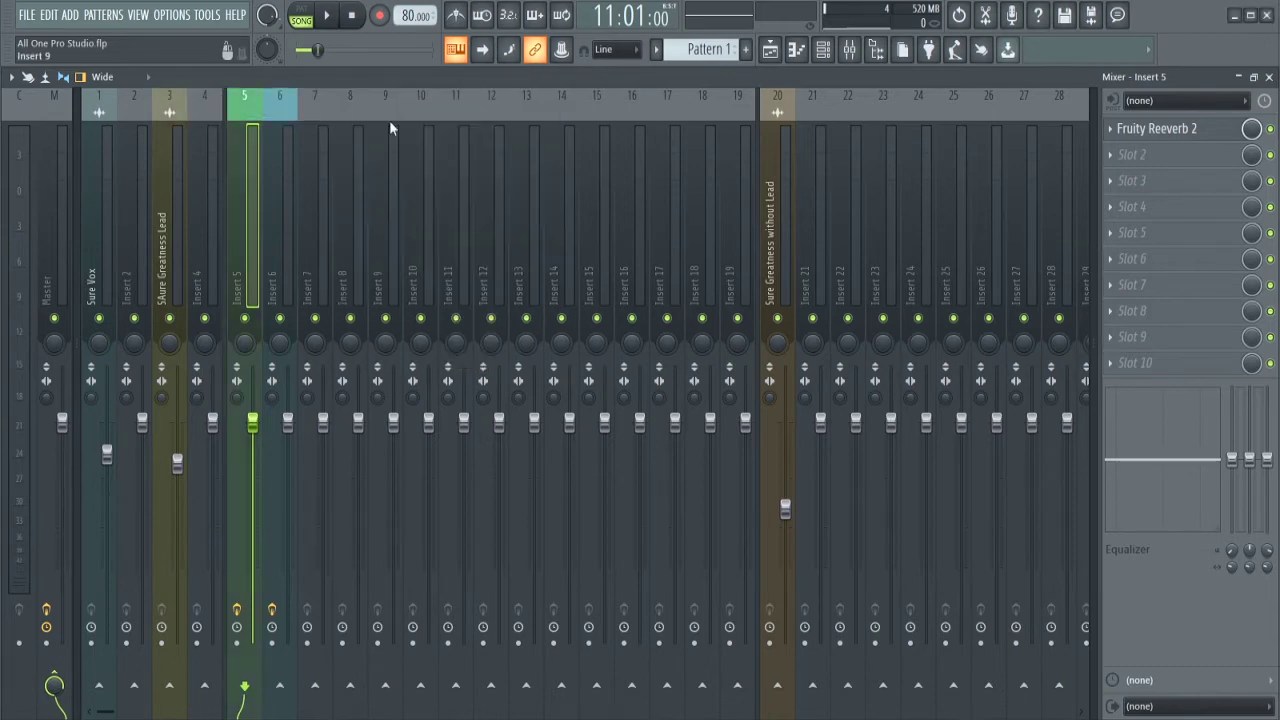
# Play briefly, then route the SAure Greatness Lead track into Insert 5.
pyautogui.press('space')
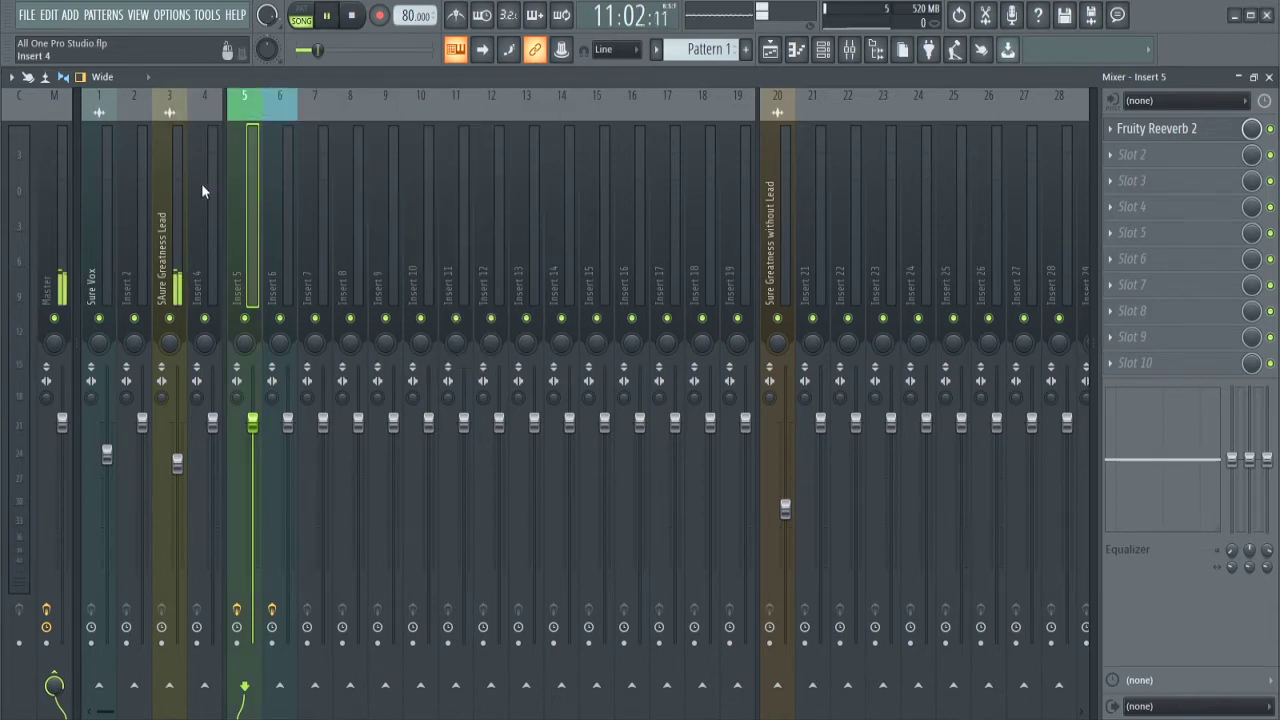
pyautogui.press('space')
pyautogui.click(174, 248)
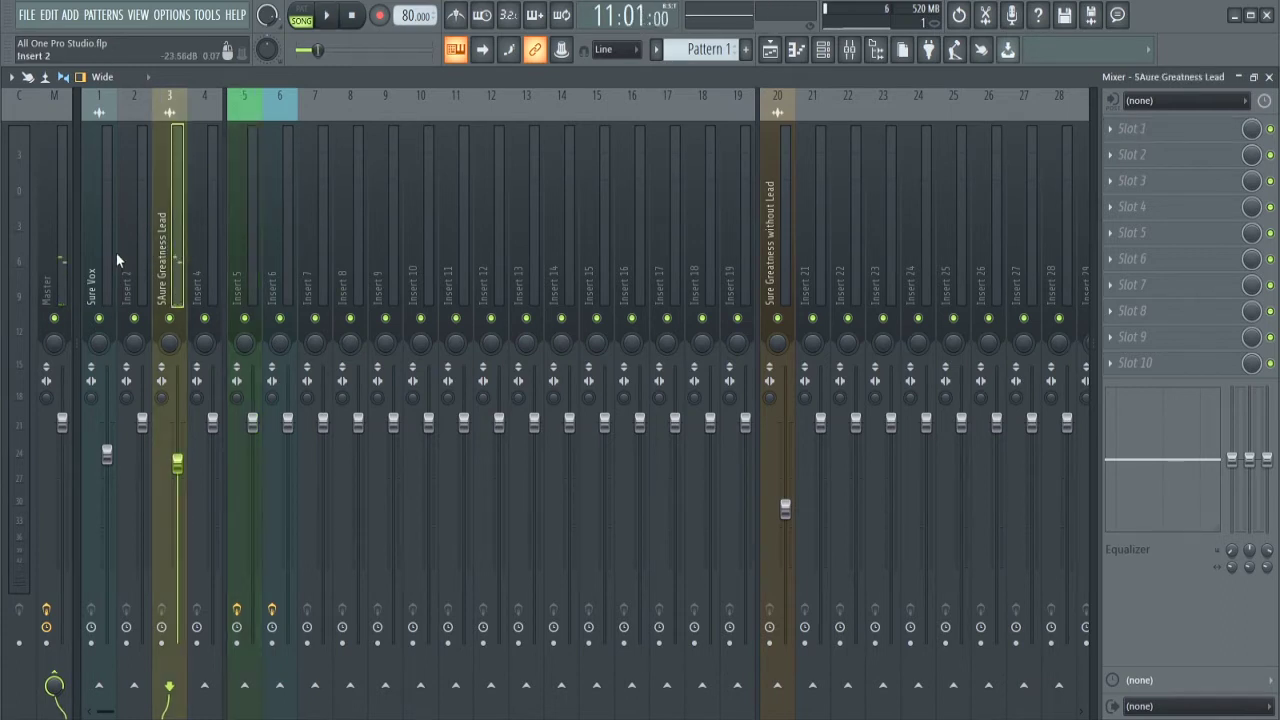
pyautogui.rightClick(246, 689)
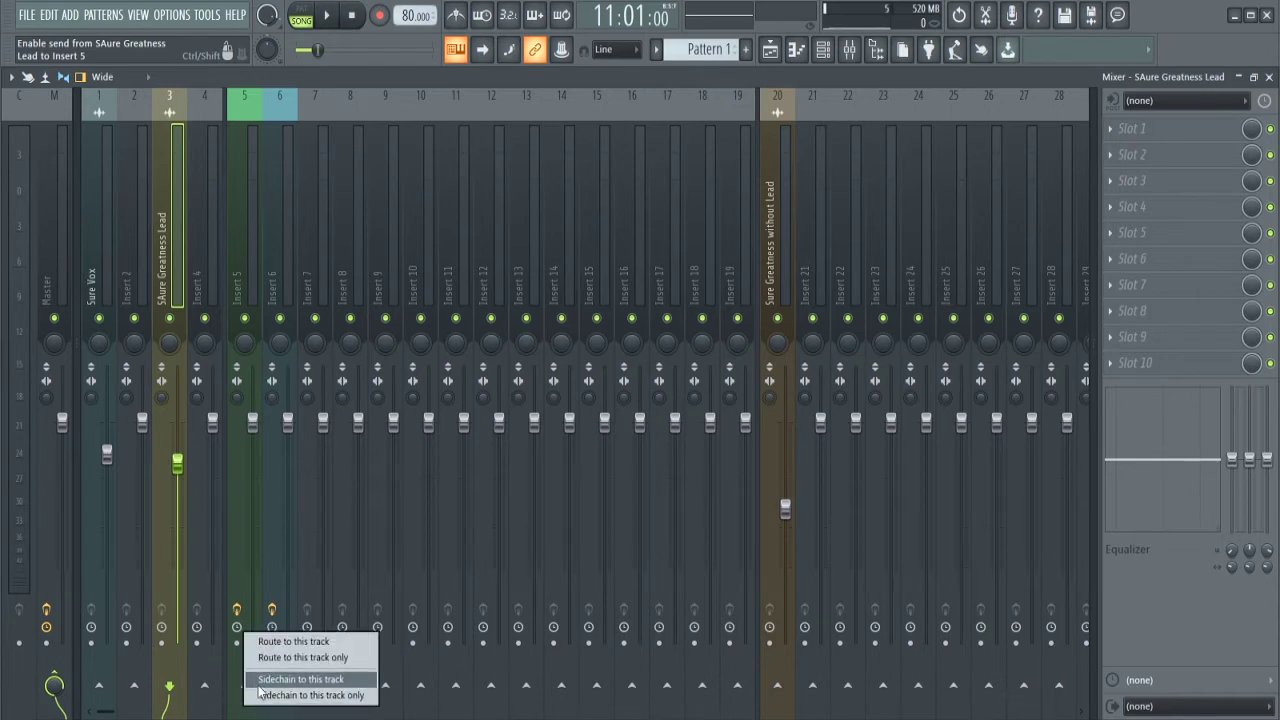
pyautogui.click(295, 641)
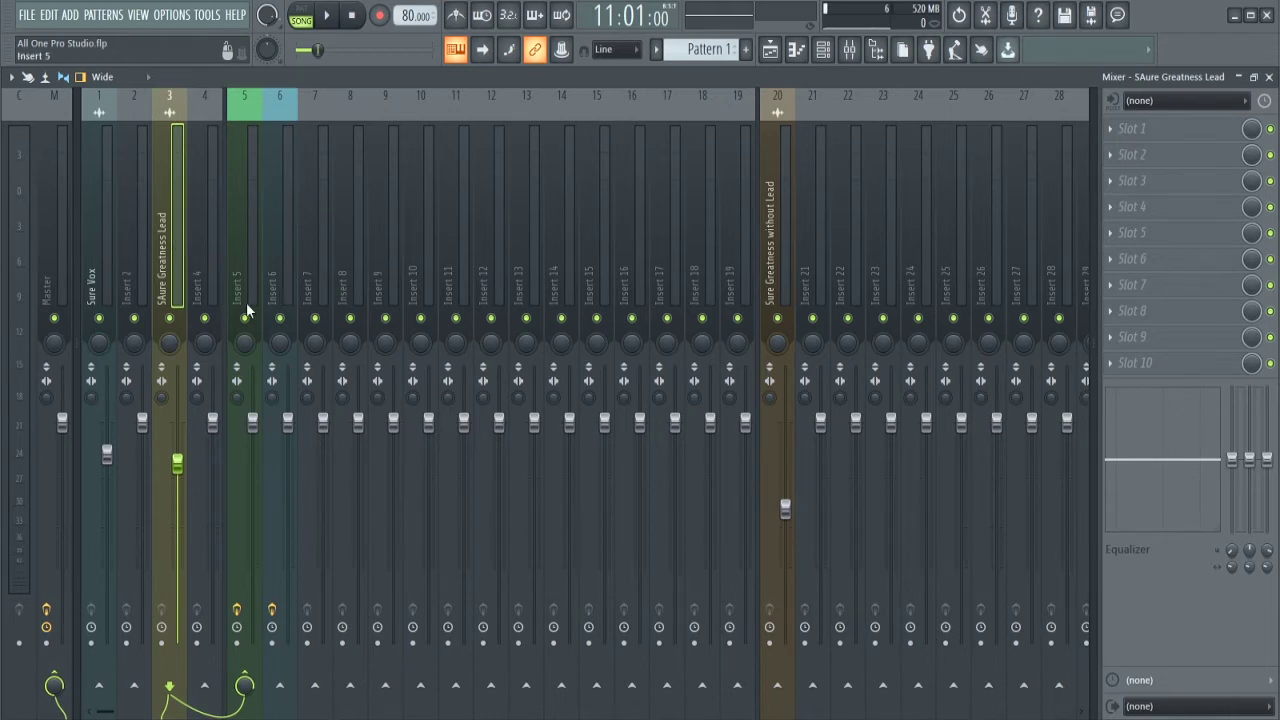
# Route SAure Greatness Lead into Insert 6 as well, then select Insert 5.
pyautogui.rightClick(279, 695)
pyautogui.click(323, 641)
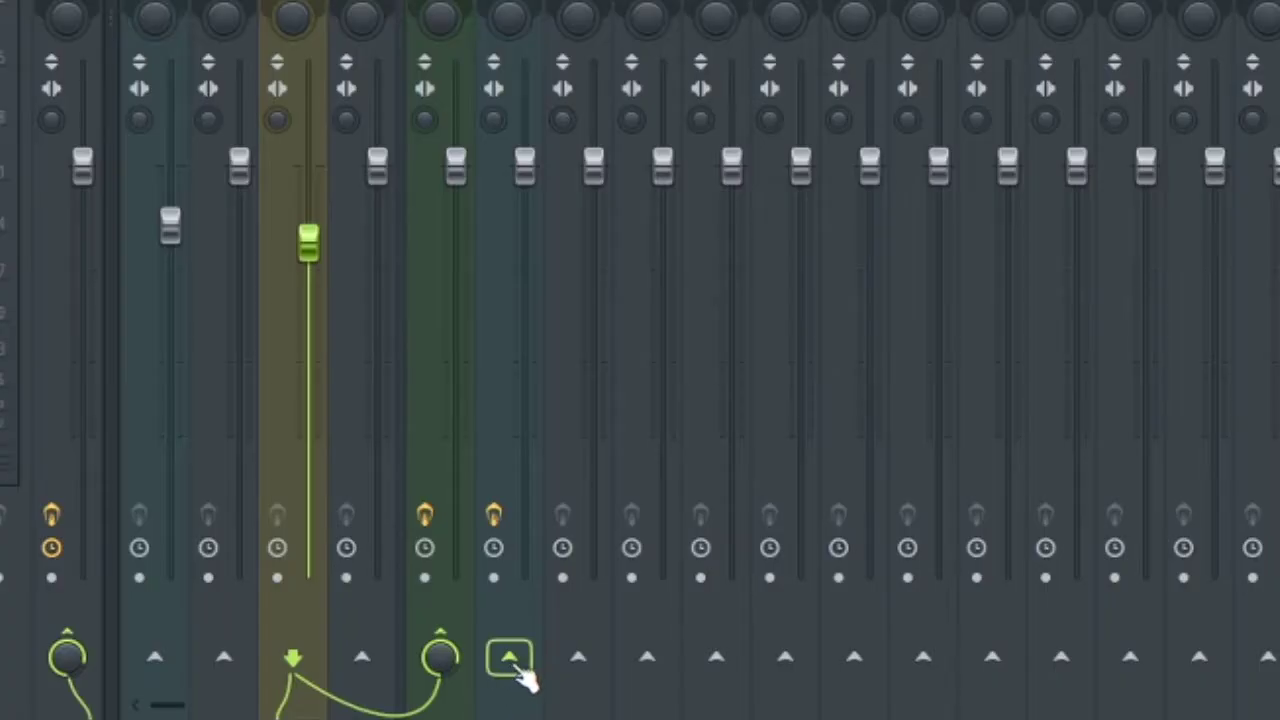
pyautogui.rightClick(515, 675)
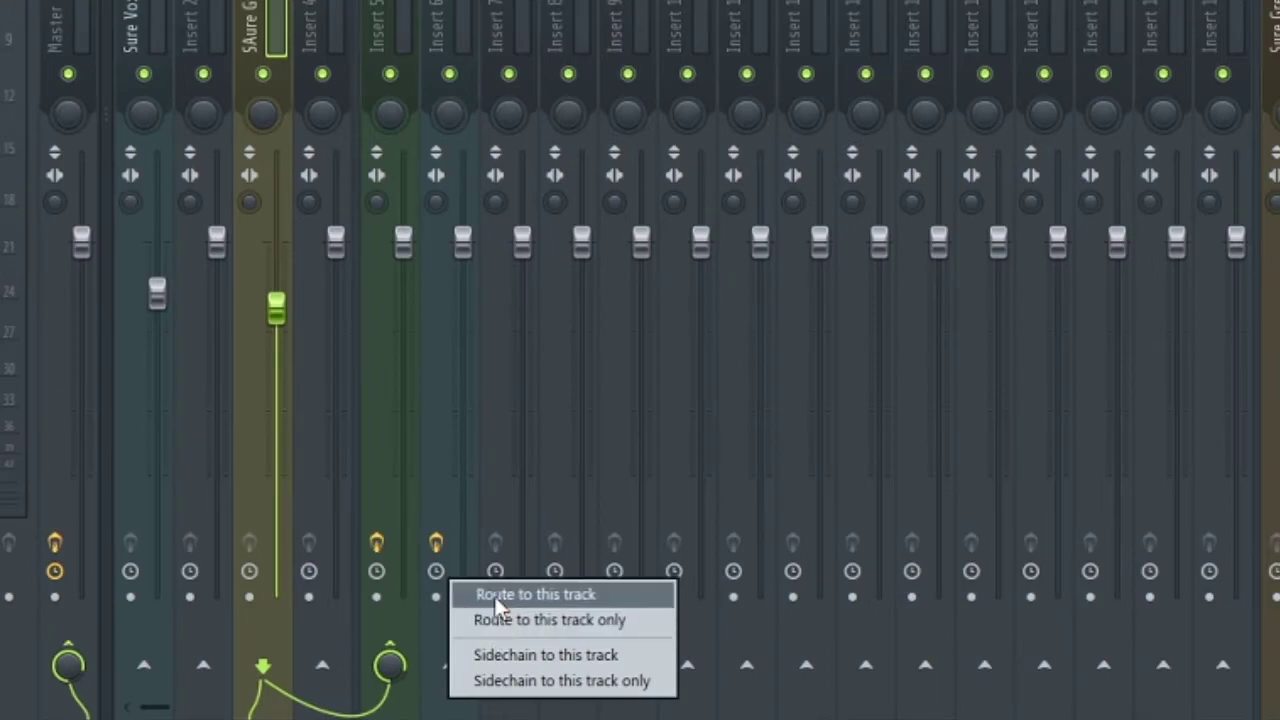
pyautogui.click(494, 596)
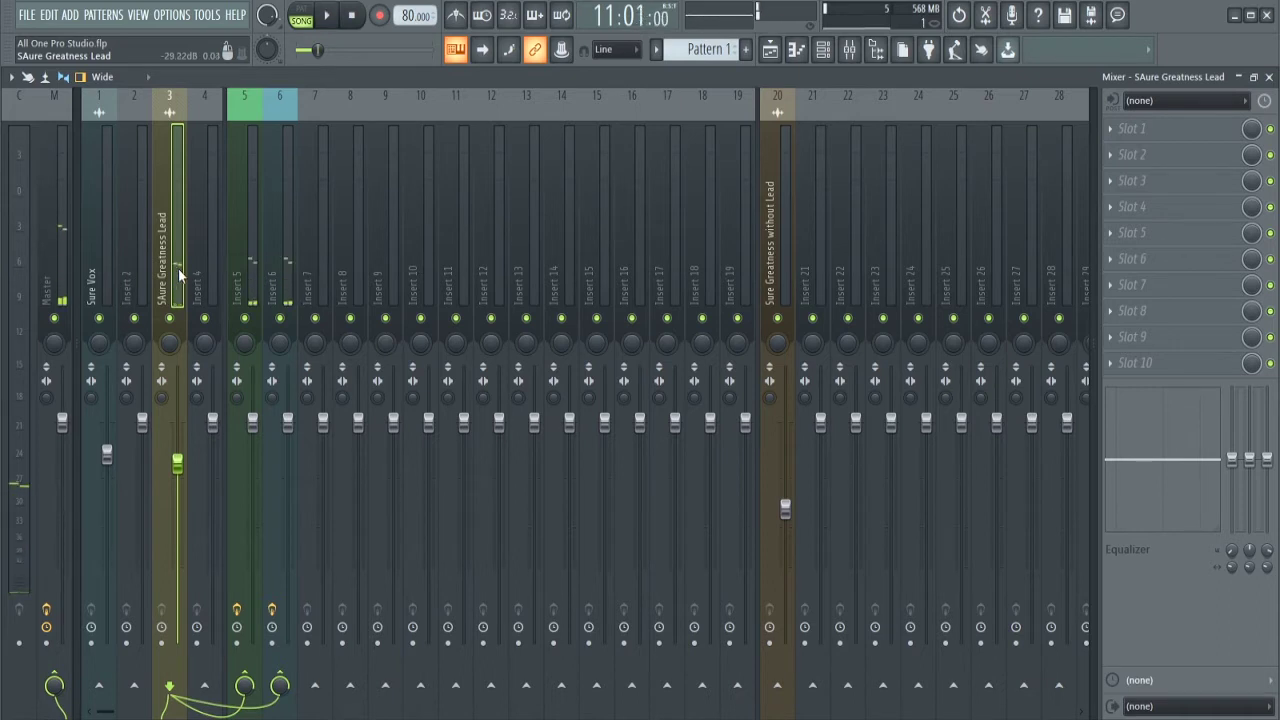
pyautogui.click(252, 273)
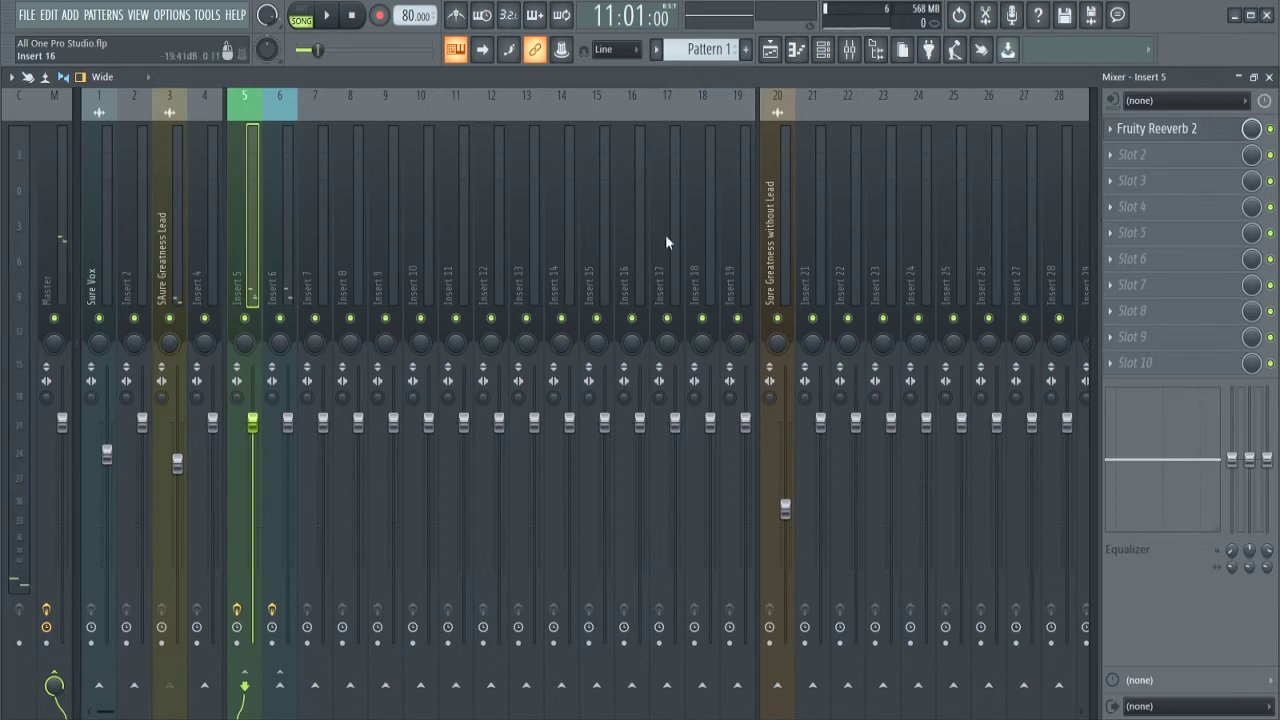
# Set Insert 5's Fruity Reeverb 2 dry level to 0% and mute Insert 6.
pyautogui.click(1195, 133)
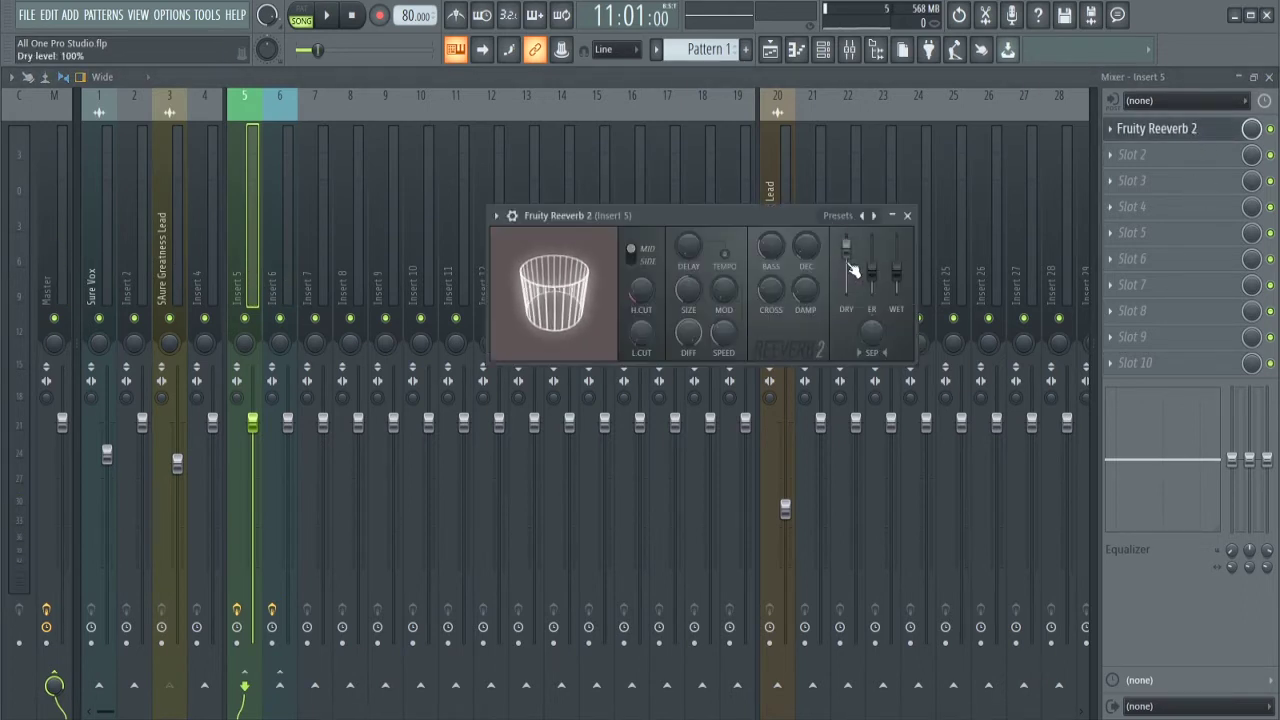
pyautogui.moveTo(849, 264); pyautogui.dragTo(897, 234)
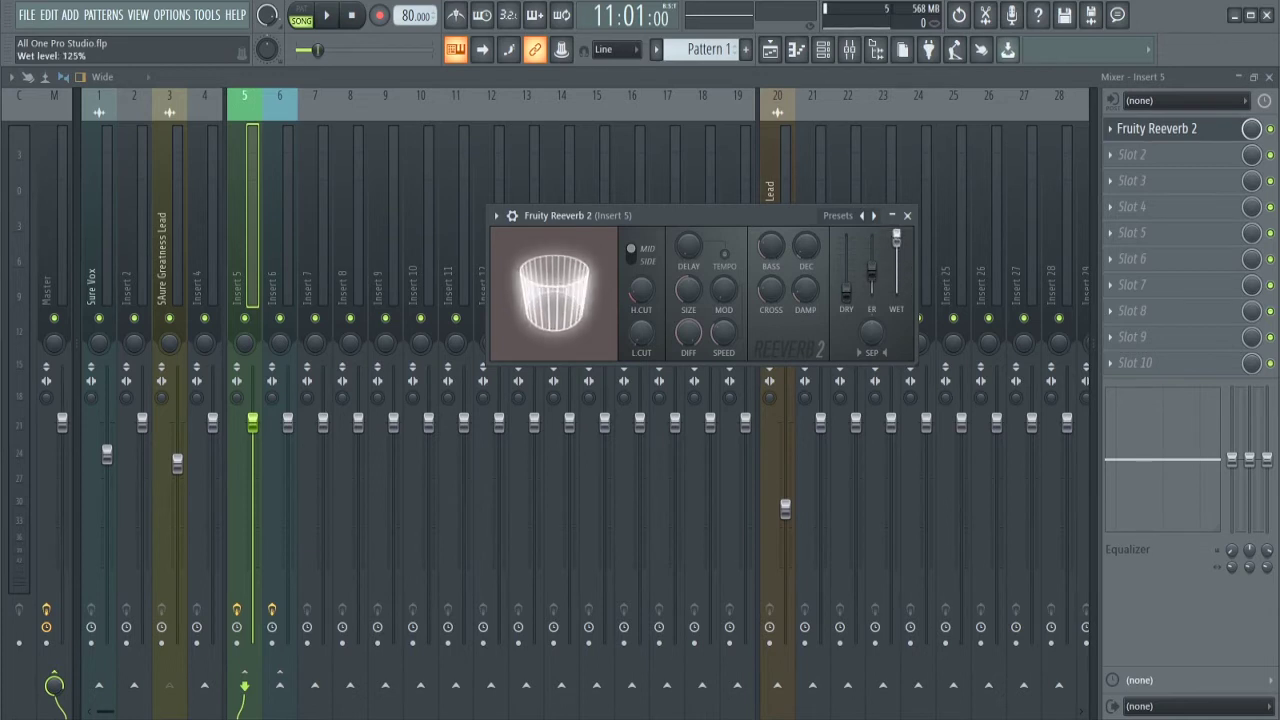
pyautogui.click(906, 216)
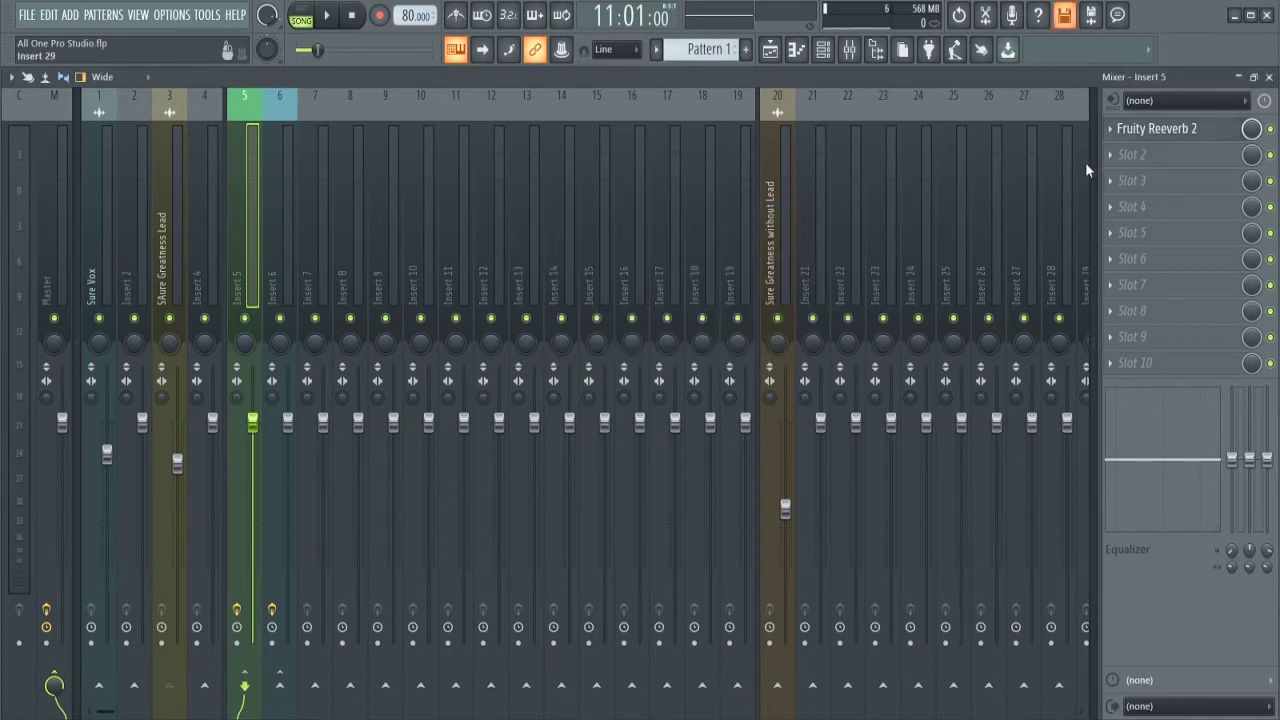
pyautogui.click(1183, 133)
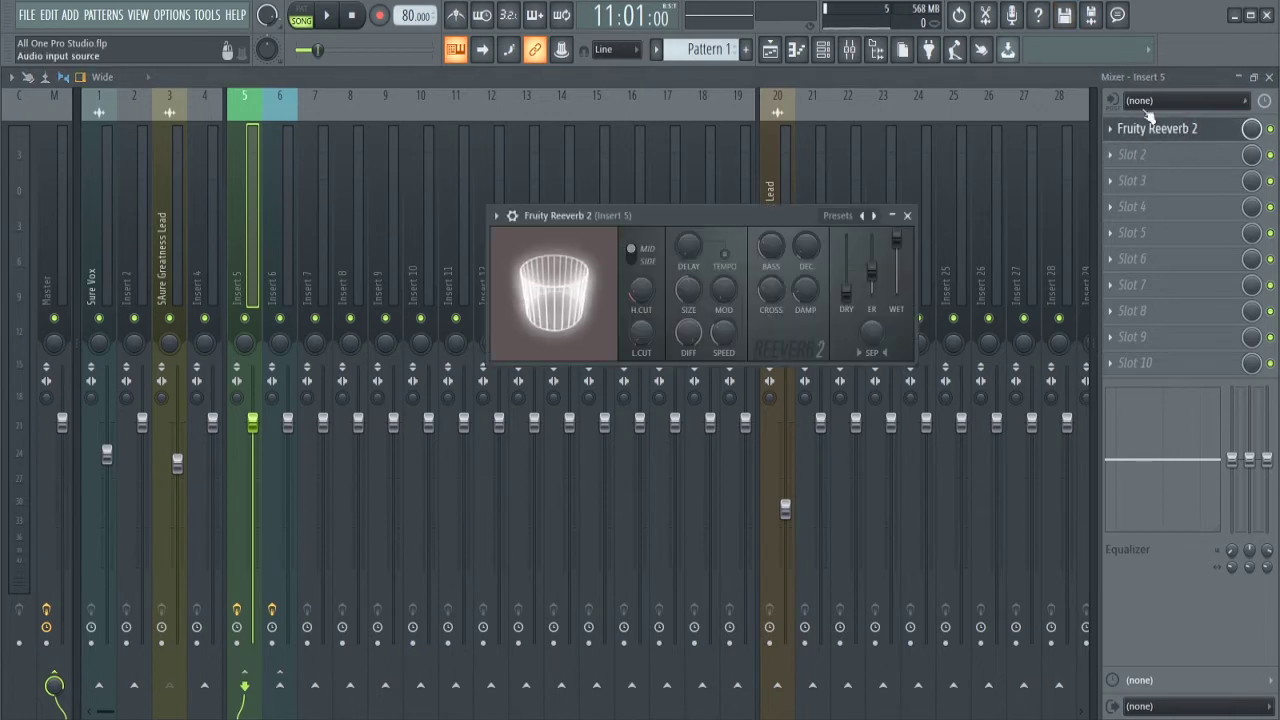
pyautogui.press('Escape')
pyautogui.click(280, 320)
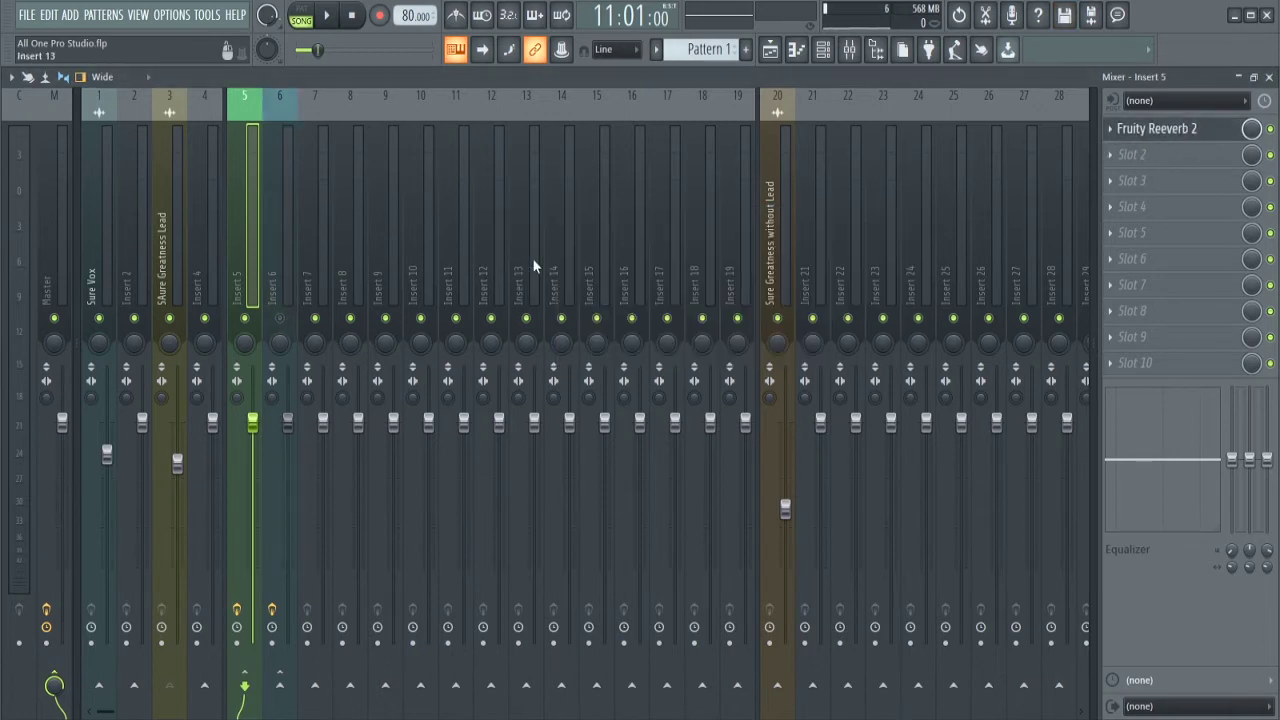
# Raise Insert 5 reverb's low cut to about 303 Hz while listening to playback.
pyautogui.click(1175, 127)
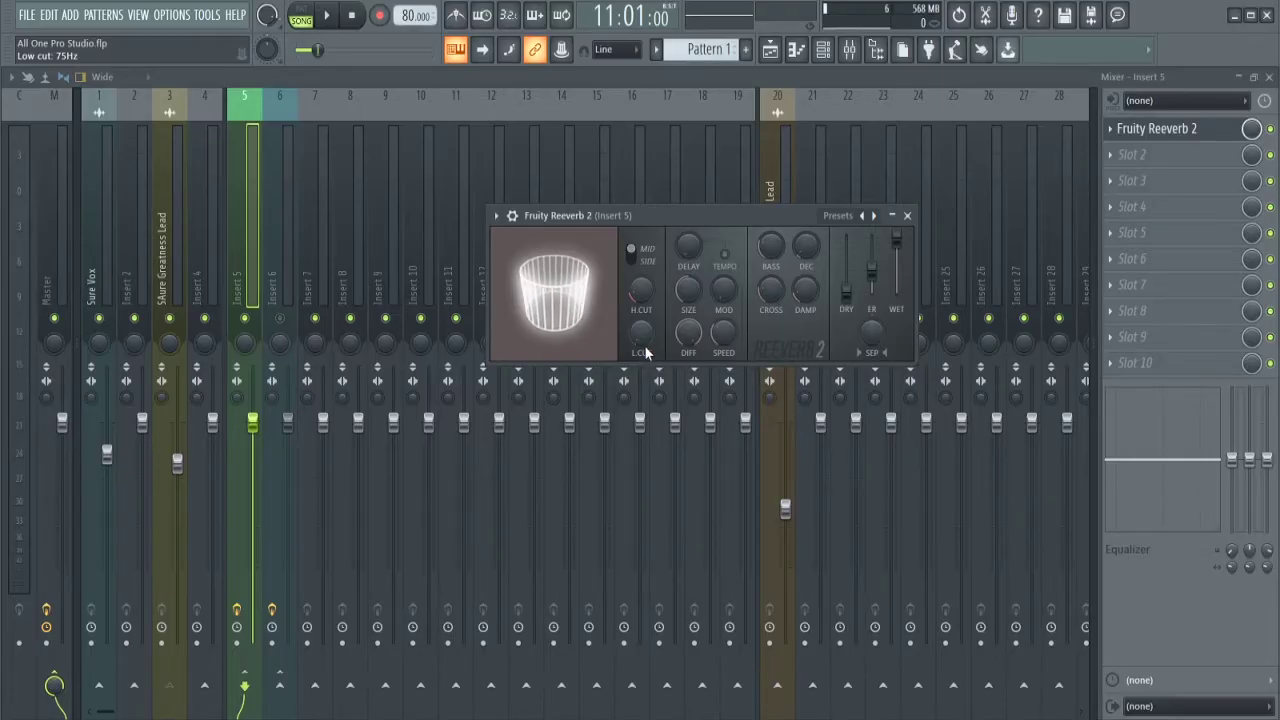
pyautogui.press('space')
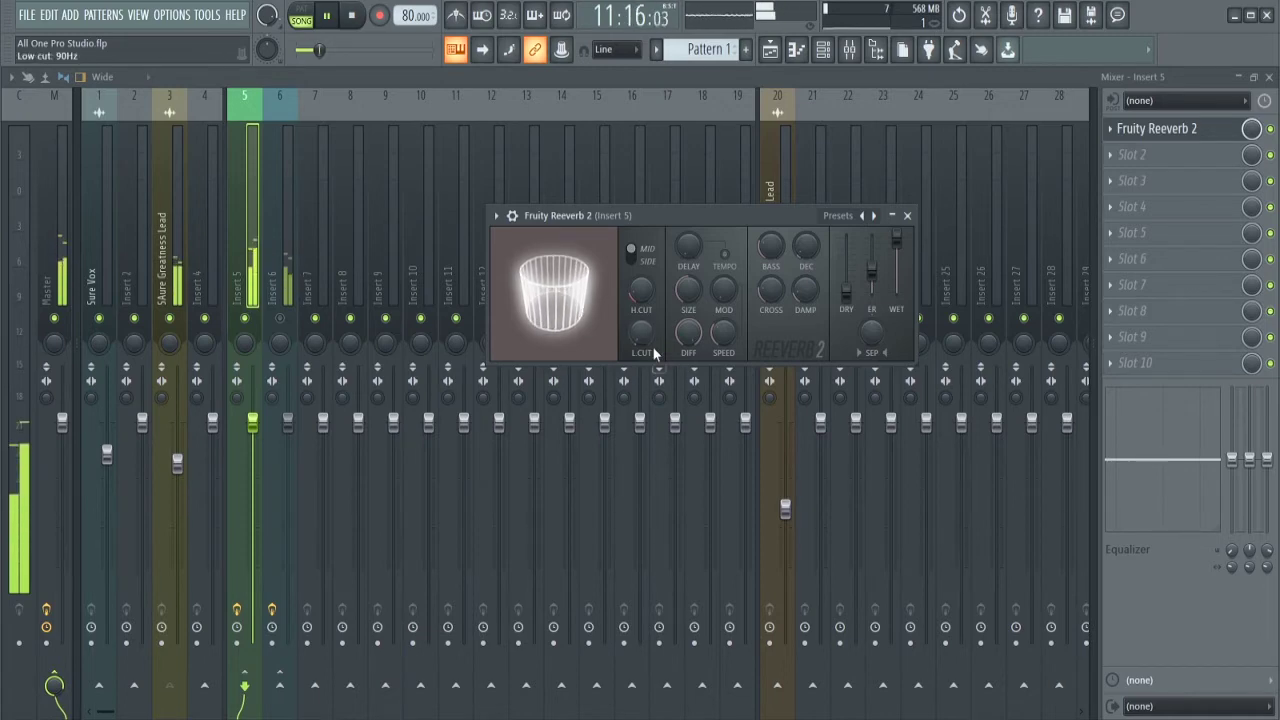
pyautogui.moveTo(636, 349); pyautogui.dragTo(636, 322)
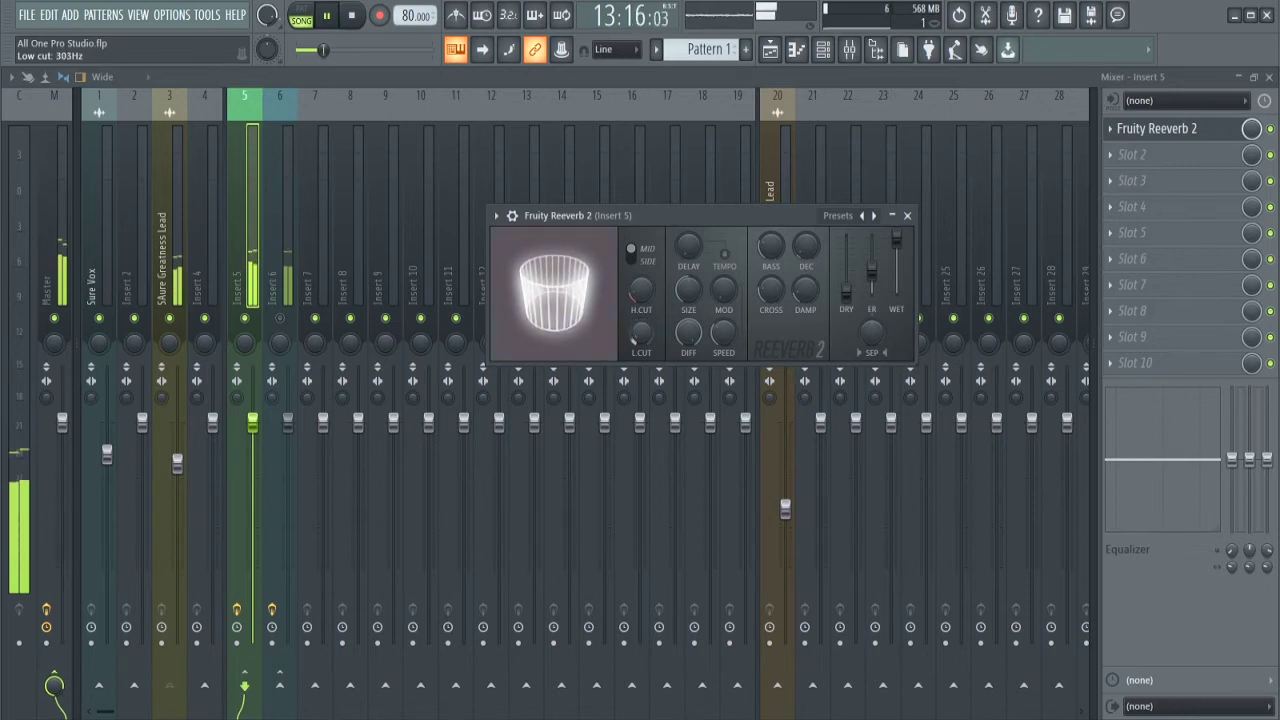
pyautogui.press('space')
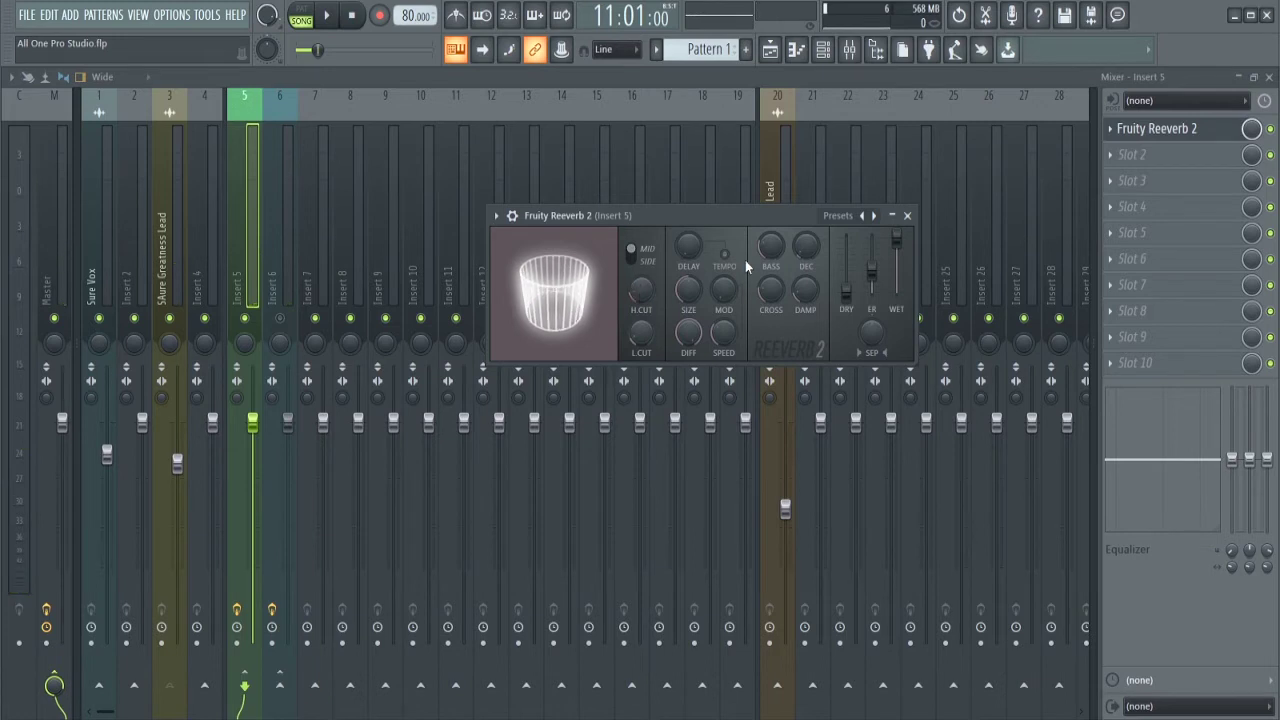
# Unmute Insert 6, open its Fruity Reeverb 2 and raise the low cut.
pyautogui.click(907, 215)
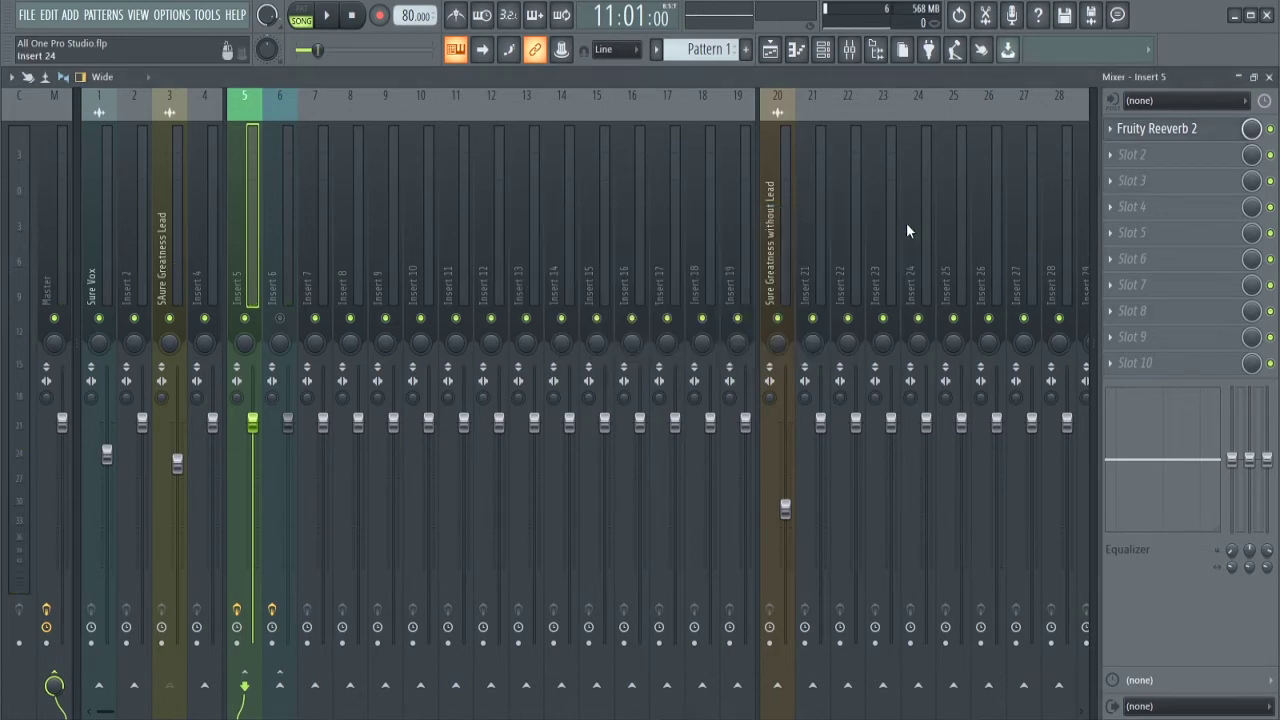
pyautogui.click(279, 318)
pyautogui.click(280, 277)
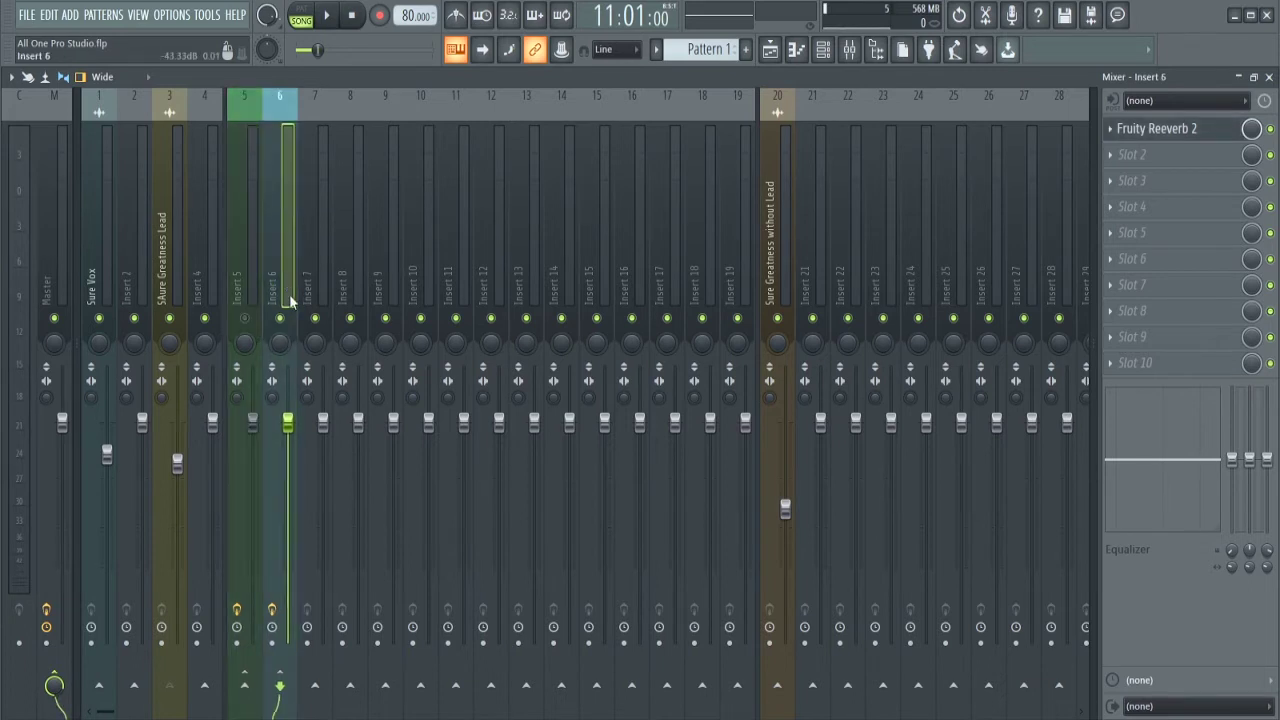
pyautogui.click(1195, 131)
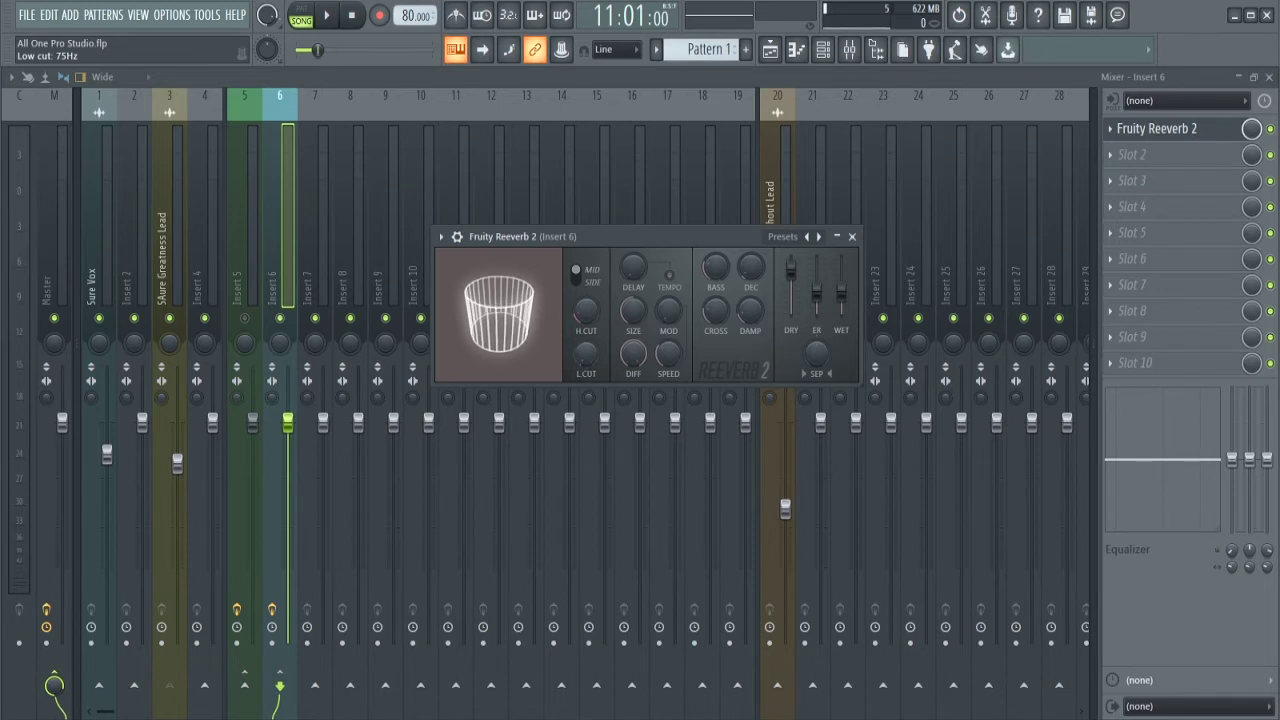
pyautogui.moveTo(586, 369)
pyautogui.mouseDown()
pyautogui.moveTo(586, 330)
pyautogui.moveTo(586, 360)
pyautogui.mouseUp()
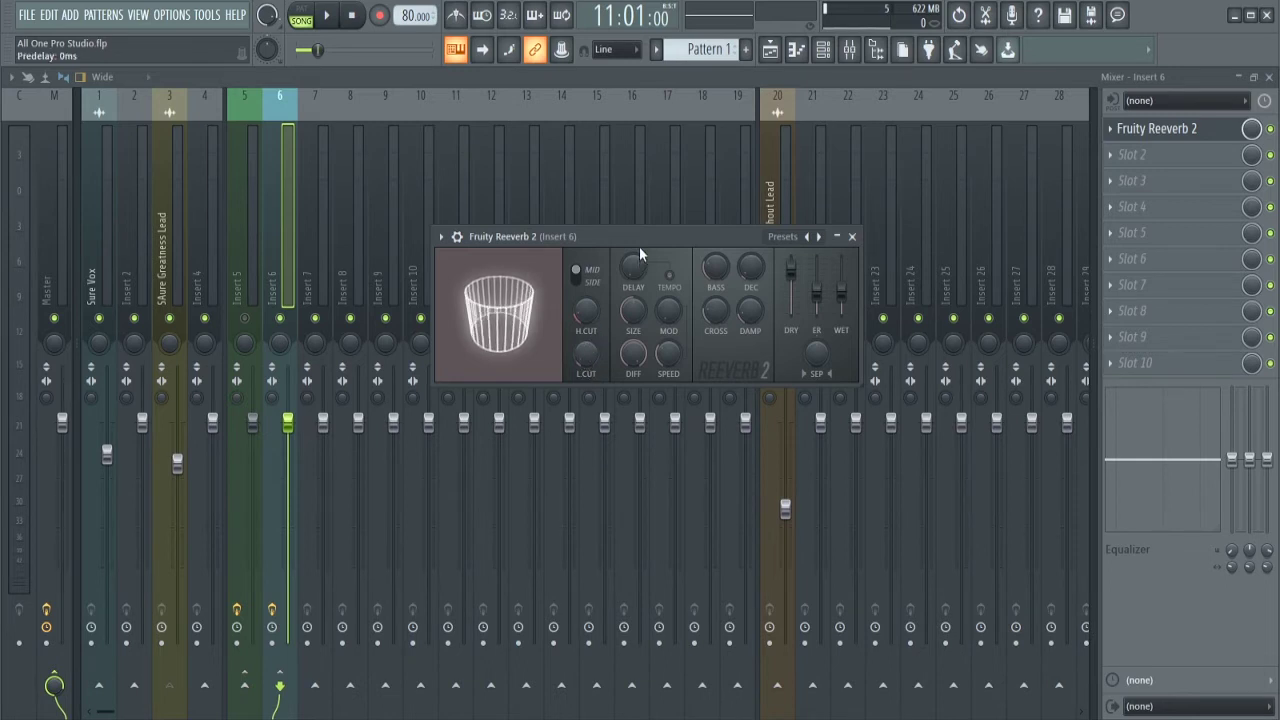
# Set Insert 6 reverb's high cut to 7.4 kHz, room size 14, dry down and wet to maximum.
pyautogui.moveTo(586, 311); pyautogui.dragTo(586, 345)
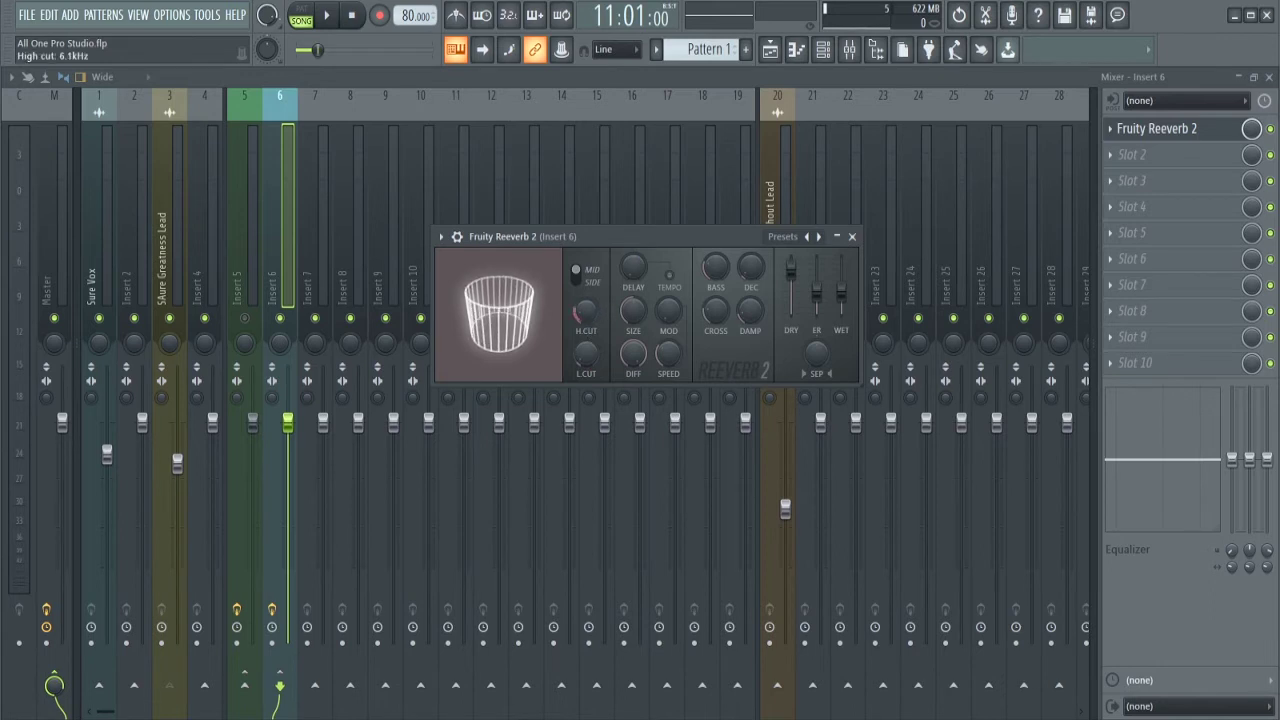
pyautogui.moveTo(586, 345); pyautogui.dragTo(586, 331)
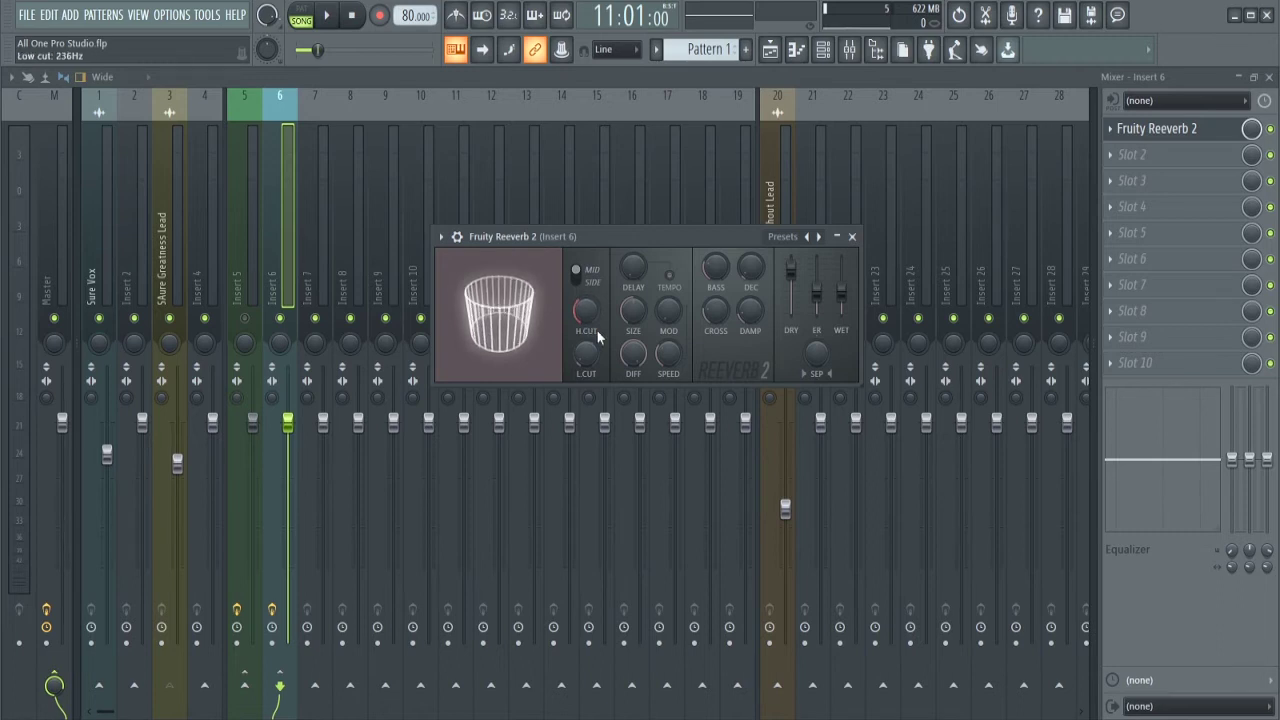
pyautogui.moveTo(633, 310); pyautogui.dragTo(633, 340)
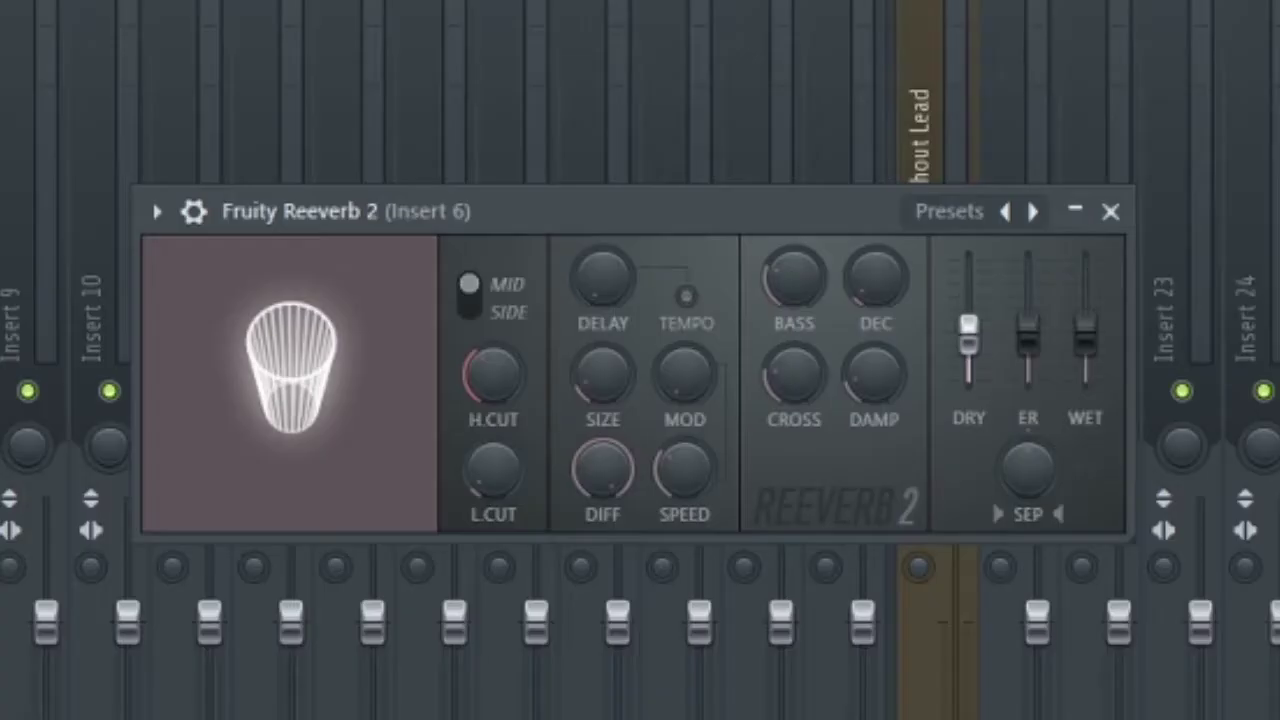
pyautogui.moveTo(968, 330); pyautogui.dragTo(968, 375)
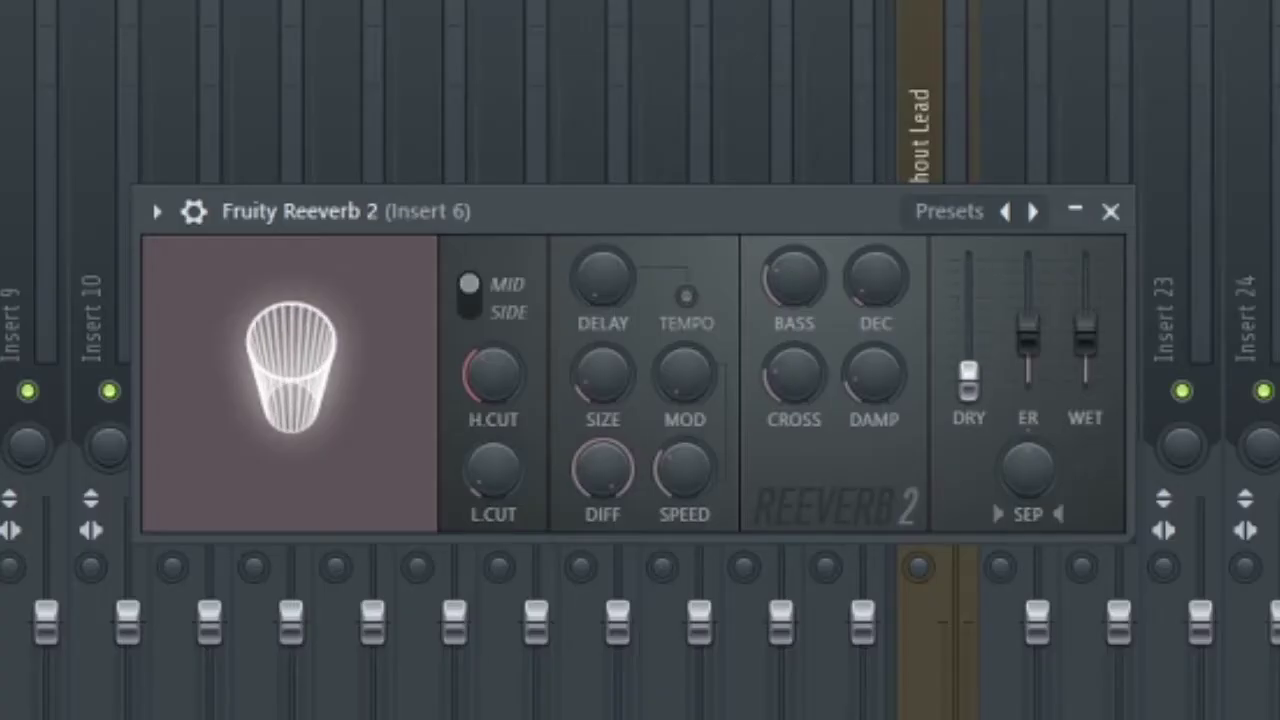
pyautogui.moveTo(1086, 335); pyautogui.dragTo(1082, 262)
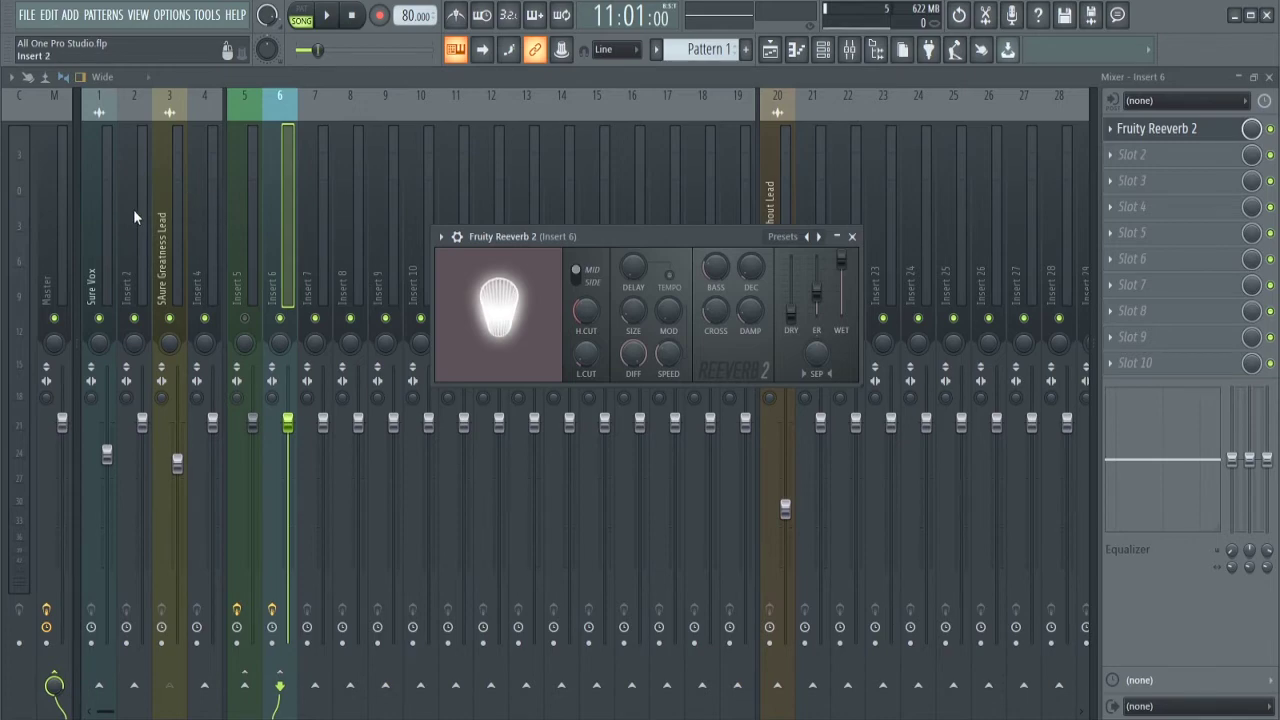
pyautogui.click(237, 245)
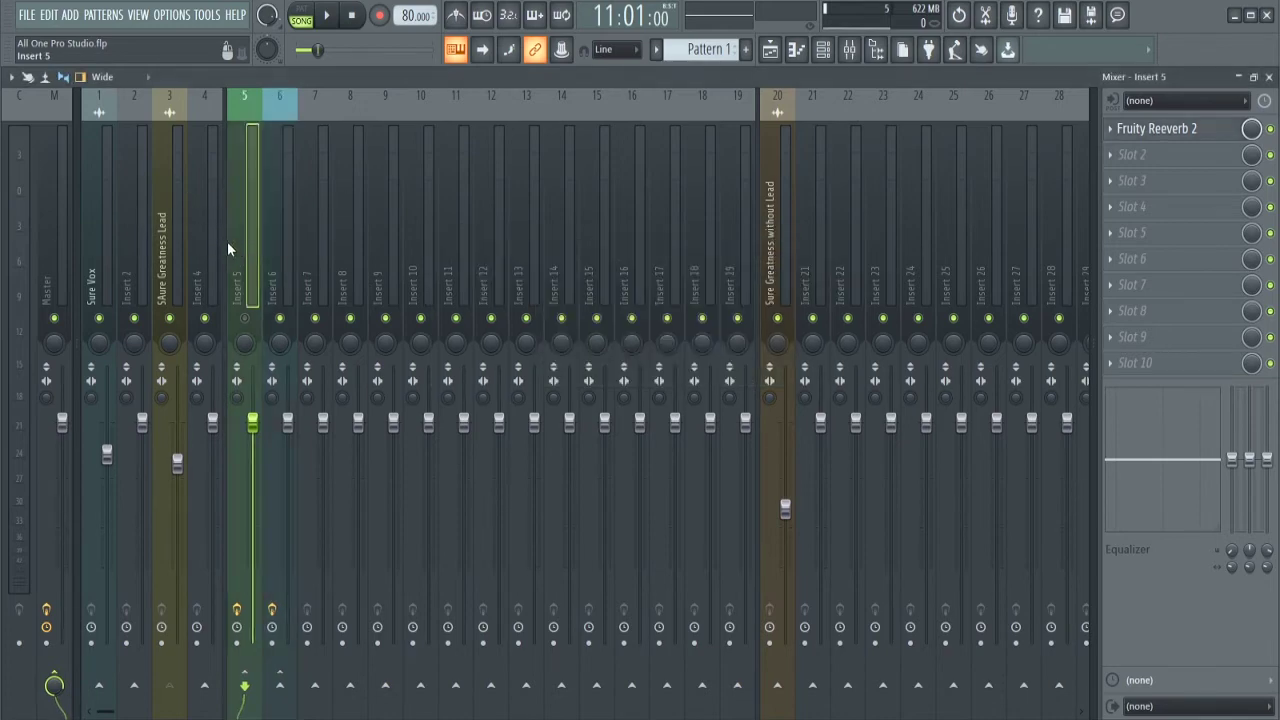
# Hide the mixer, place both Reeverb windows side by side, and set Insert 6's size to 17.
pyautogui.press('F9')
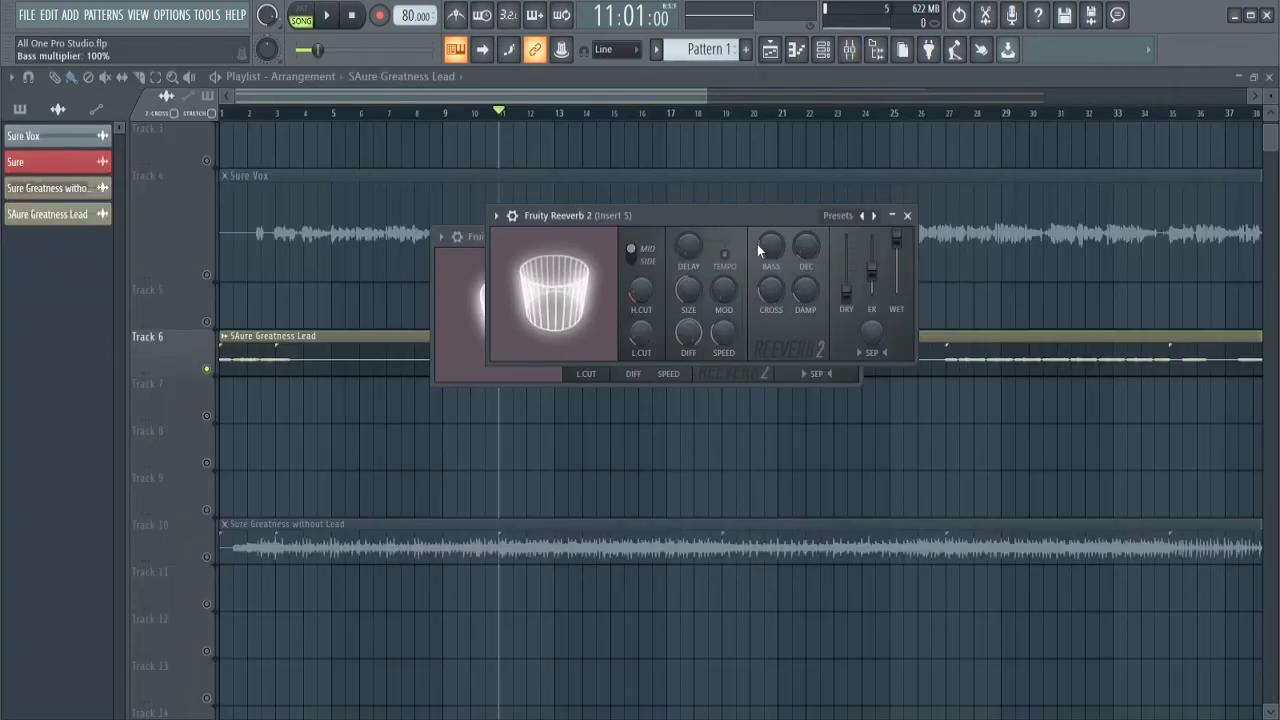
pyautogui.moveTo(942, 259); pyautogui.dragTo(843, 248)
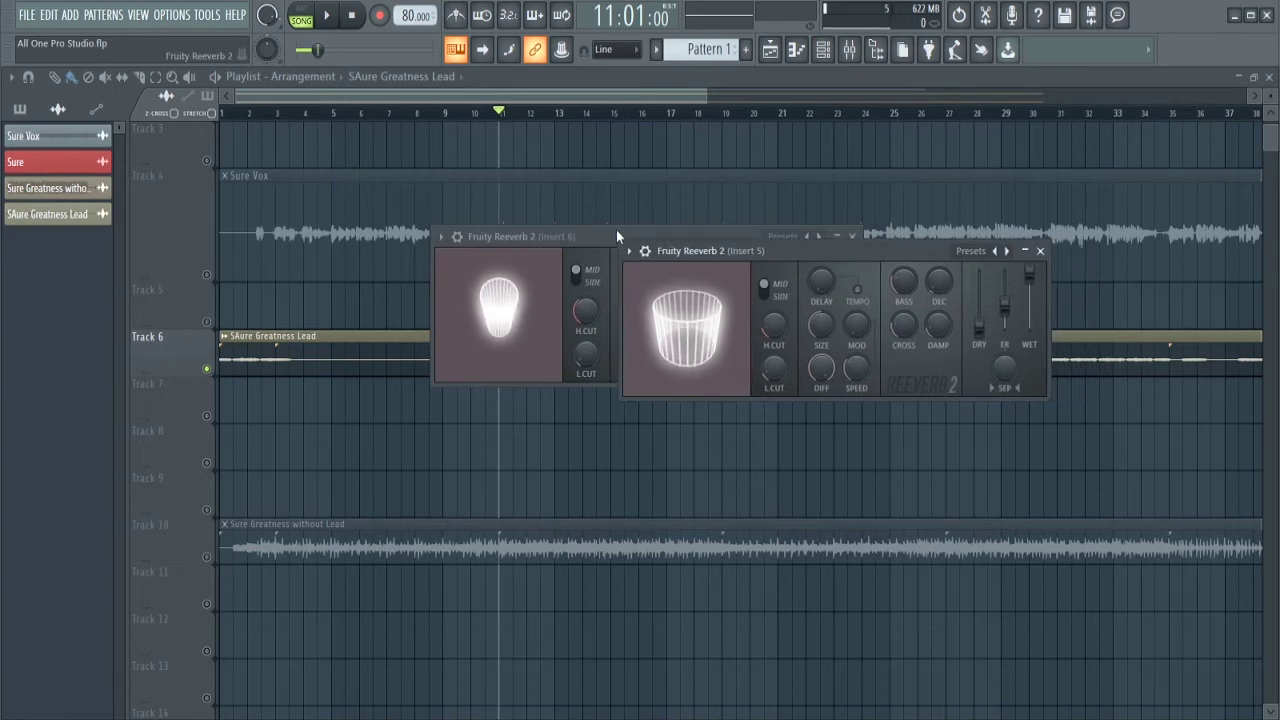
pyautogui.moveTo(616, 229); pyautogui.dragTo(486, 229)
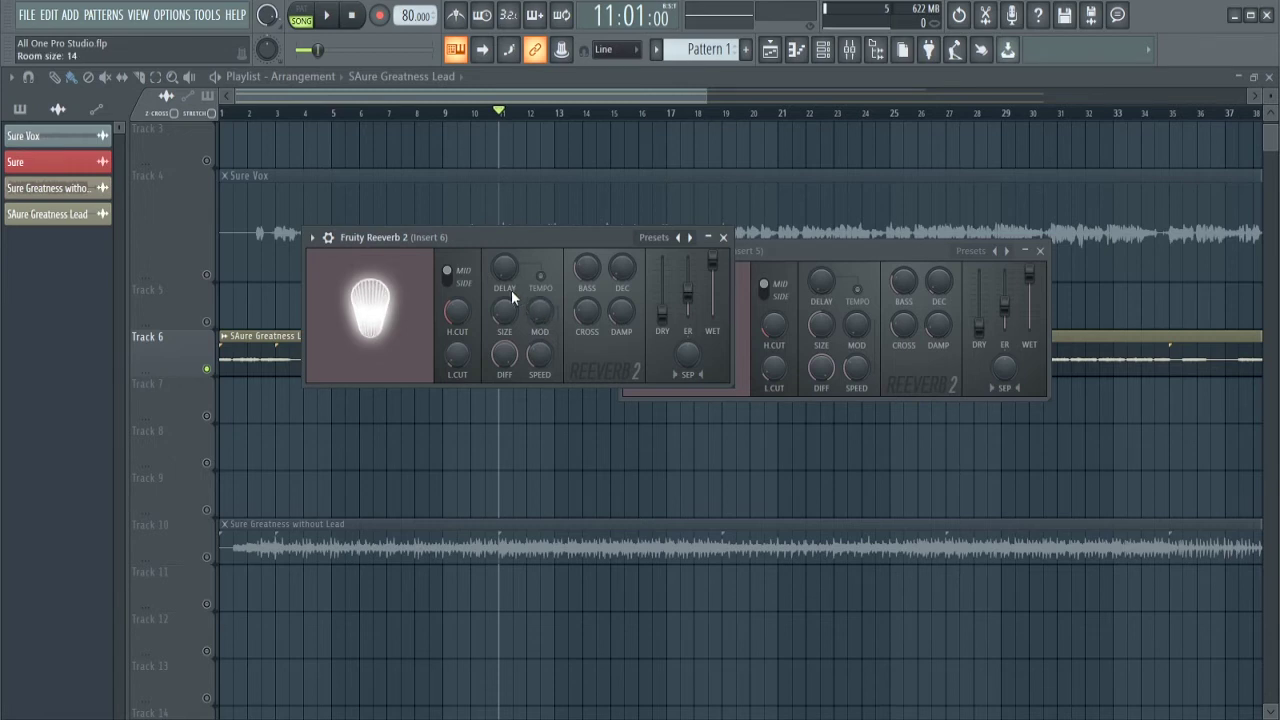
pyautogui.moveTo(513, 320); pyautogui.dragTo(513, 296)
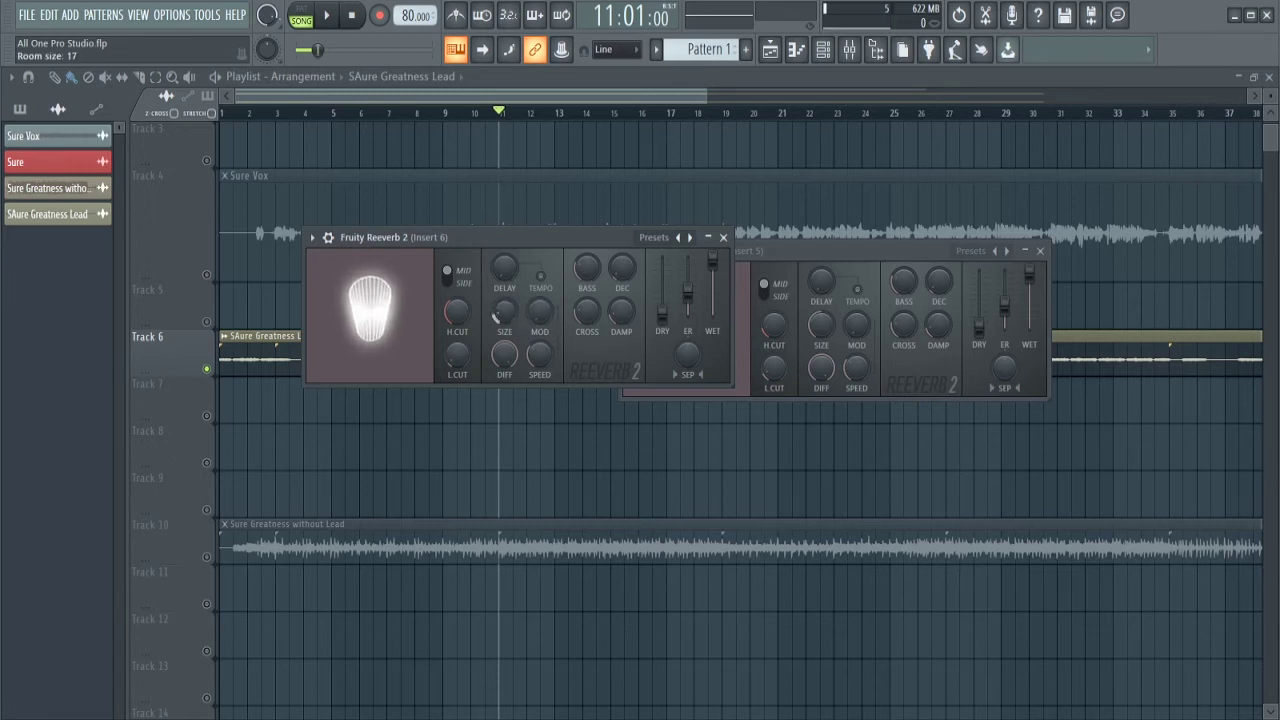
pyautogui.moveTo(400, 237); pyautogui.dragTo(246, 265)
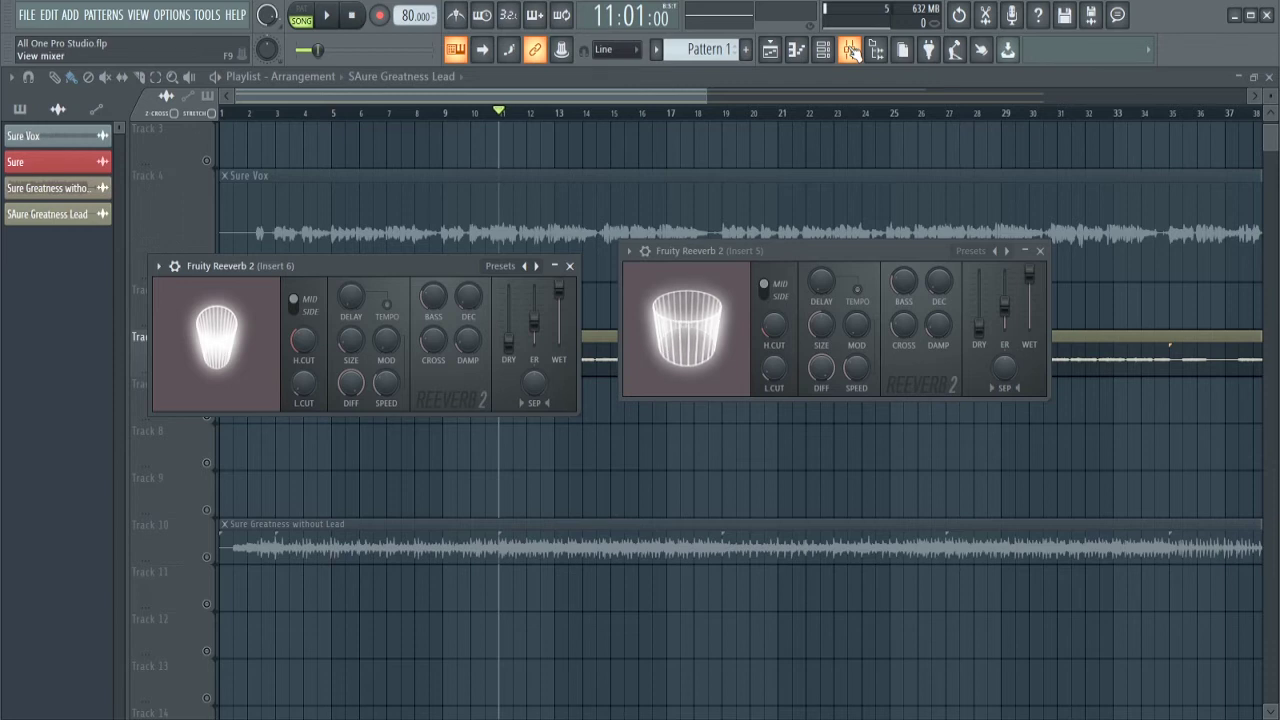
# Pan Insert 6 almost fully right, lower its fader, and audition the mix during playback.
pyautogui.click(851, 51)
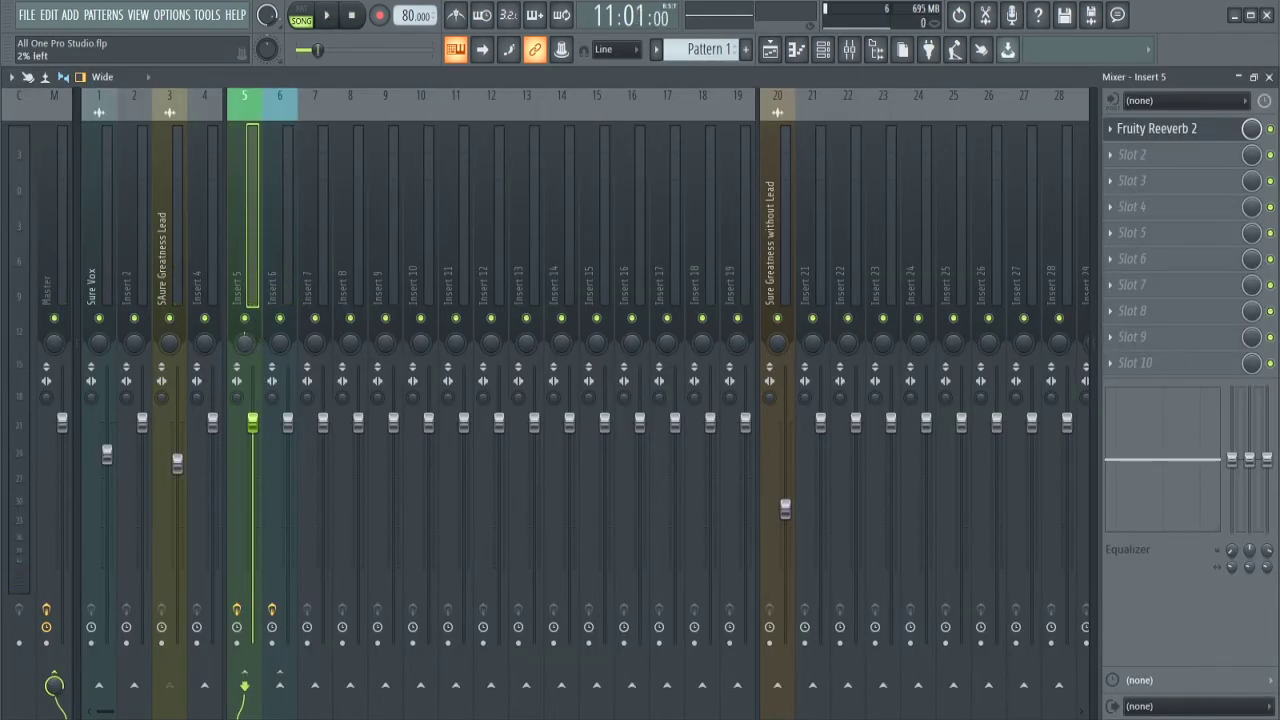
pyautogui.moveTo(279, 345); pyautogui.dragTo(279, 300)
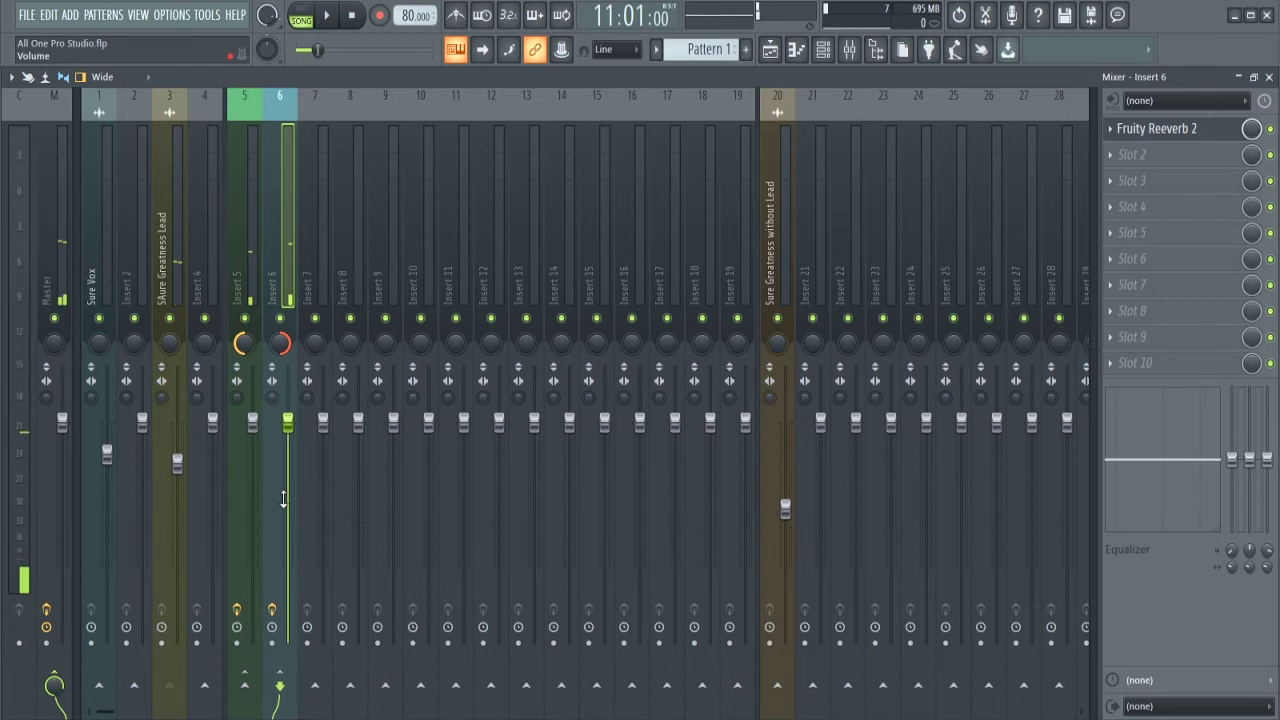
pyautogui.moveTo(290, 424); pyautogui.dragTo(290, 470)
pyautogui.press('space')
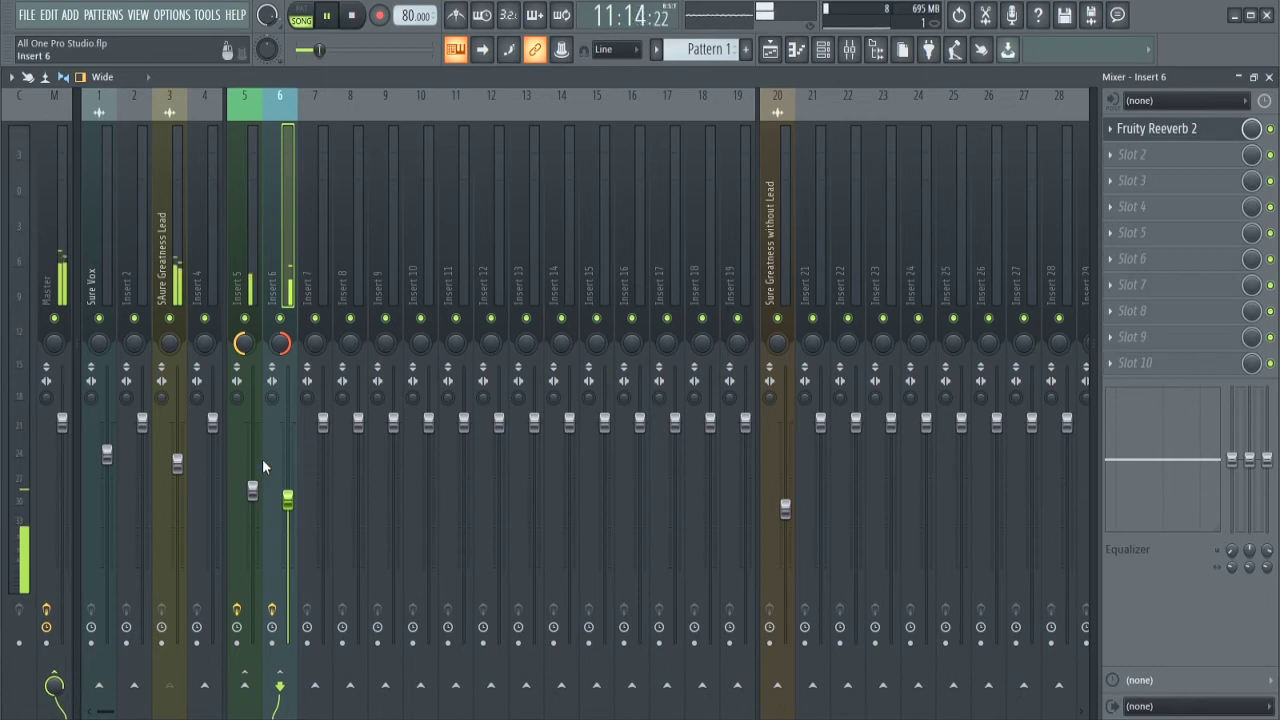
pyautogui.scroll(-2, 259, 455)
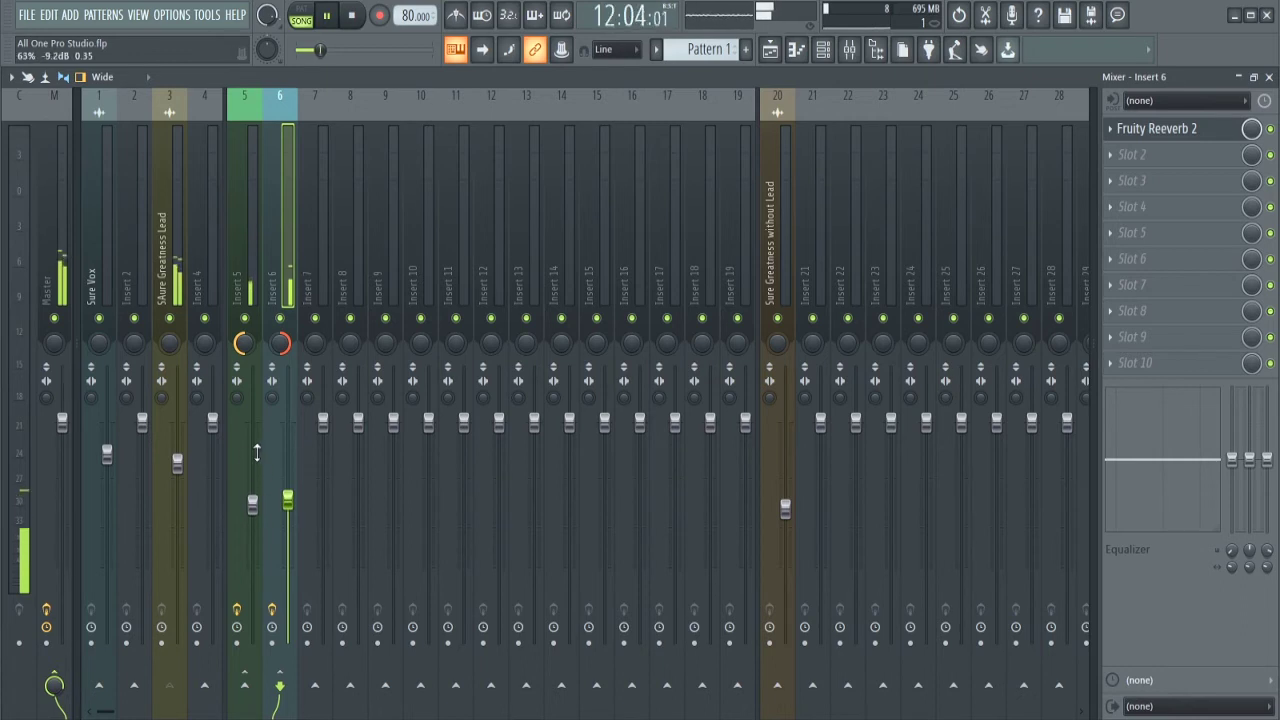
pyautogui.click(248, 291)
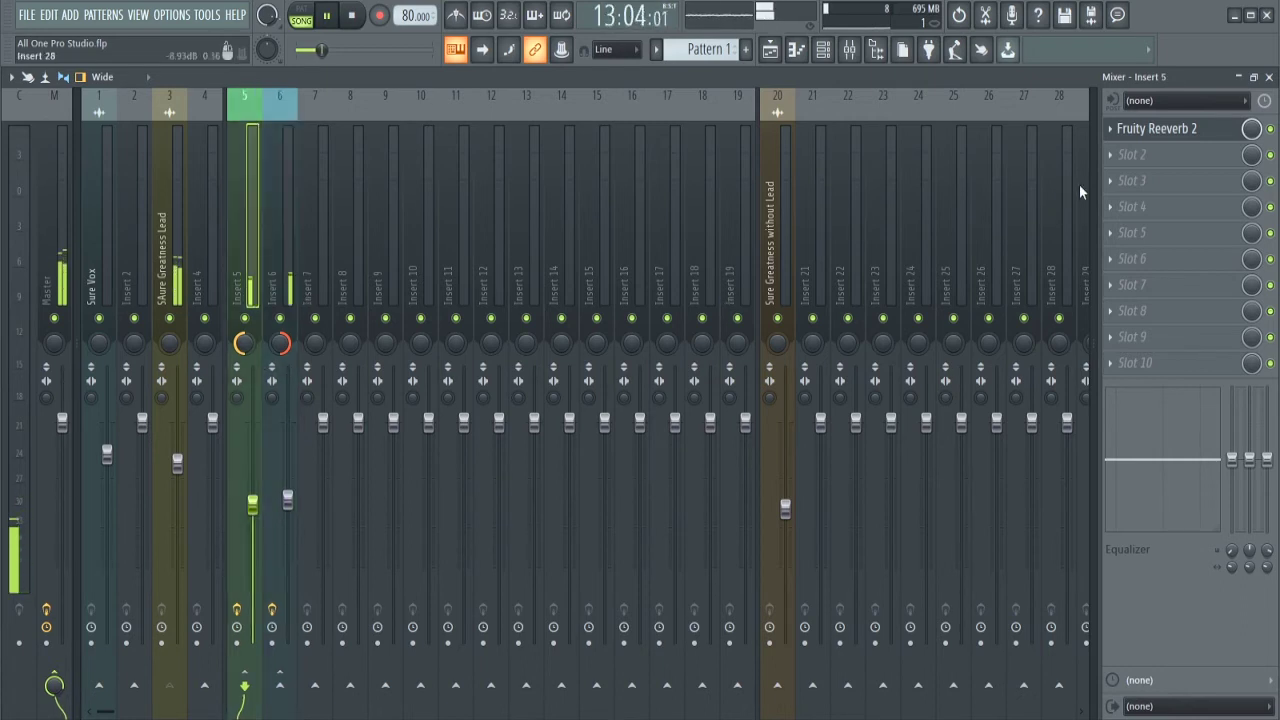
pyautogui.press('space')
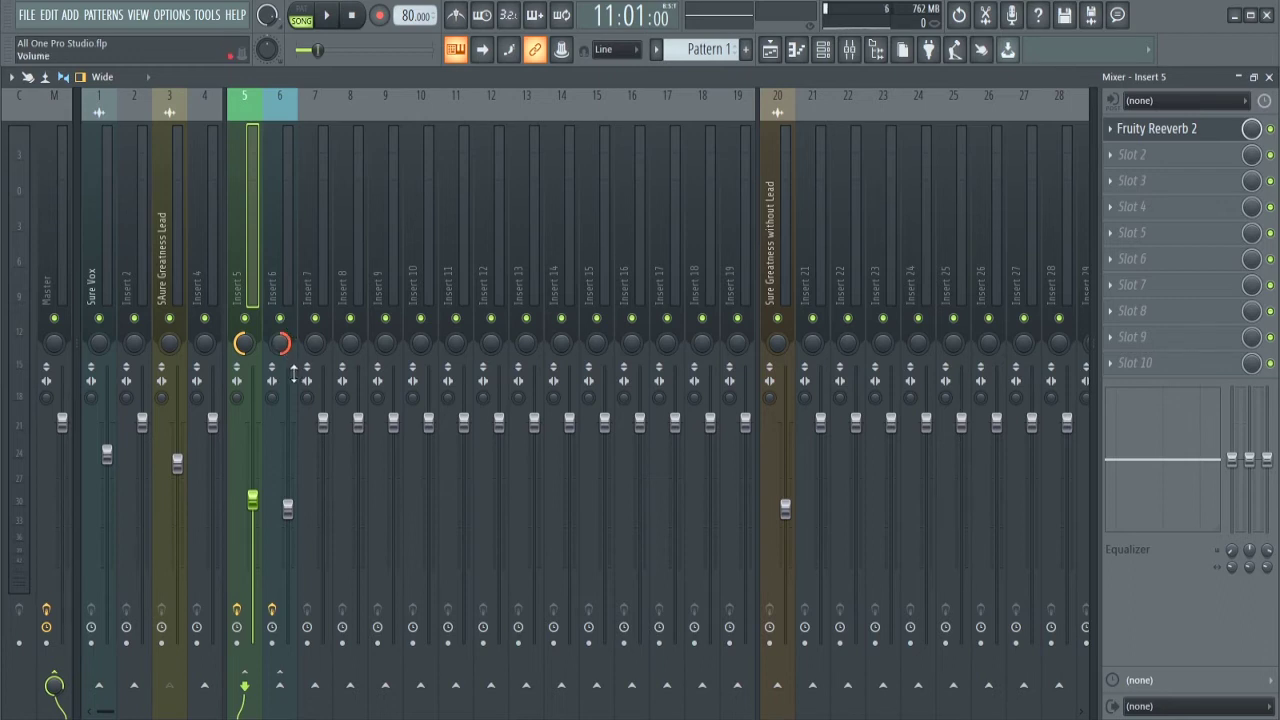
pyautogui.press('space')
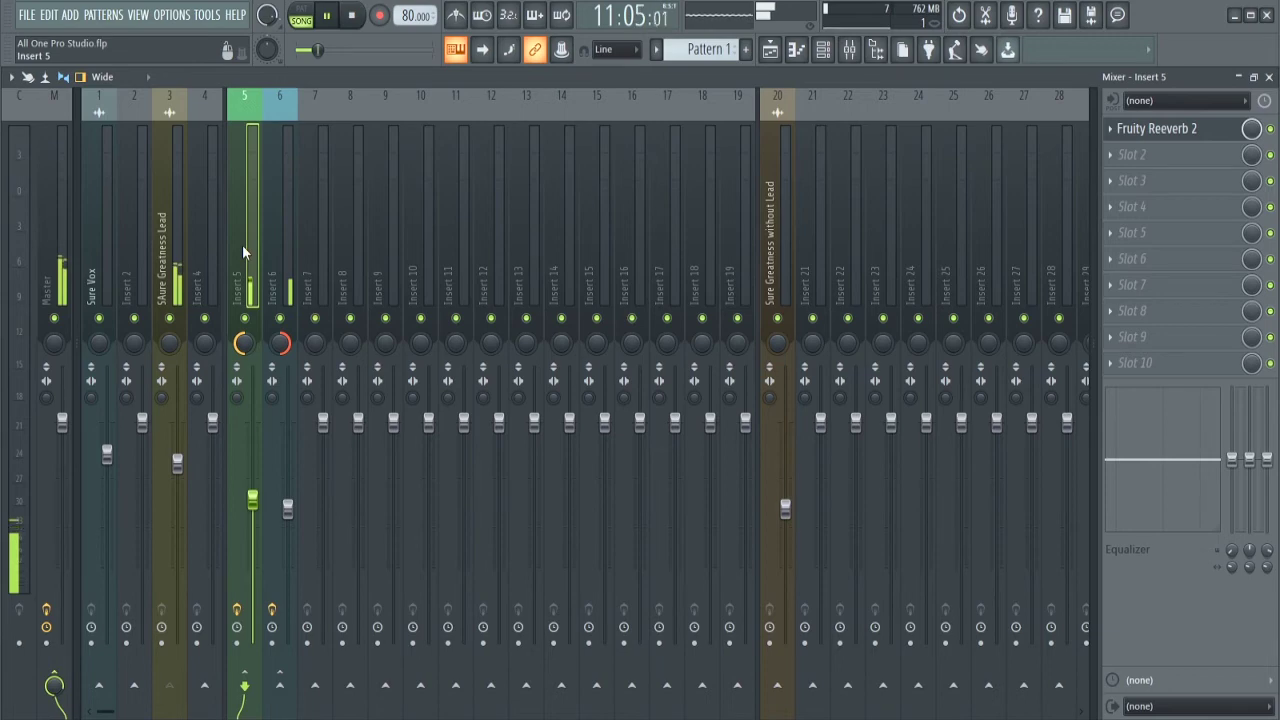
# Pan Insert 6 fully right and Insert 5 toward the left, comparing during playback.
pyautogui.press('space')
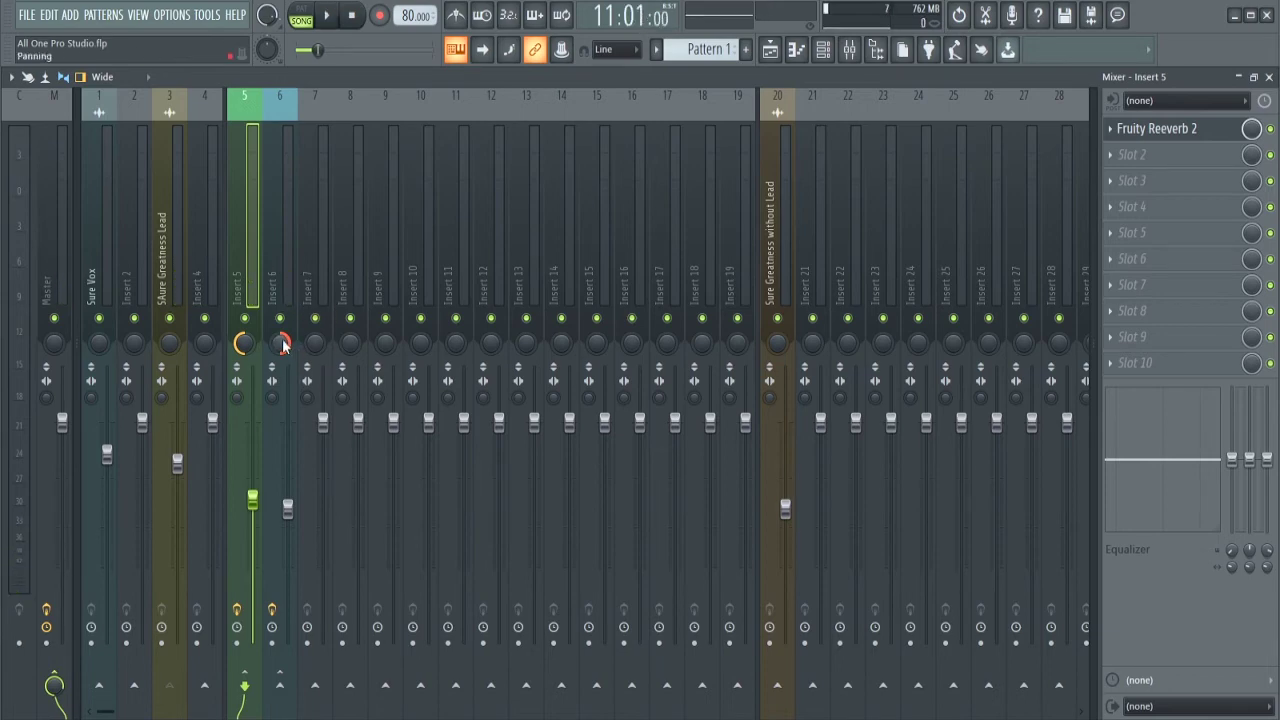
pyautogui.click(282, 344)
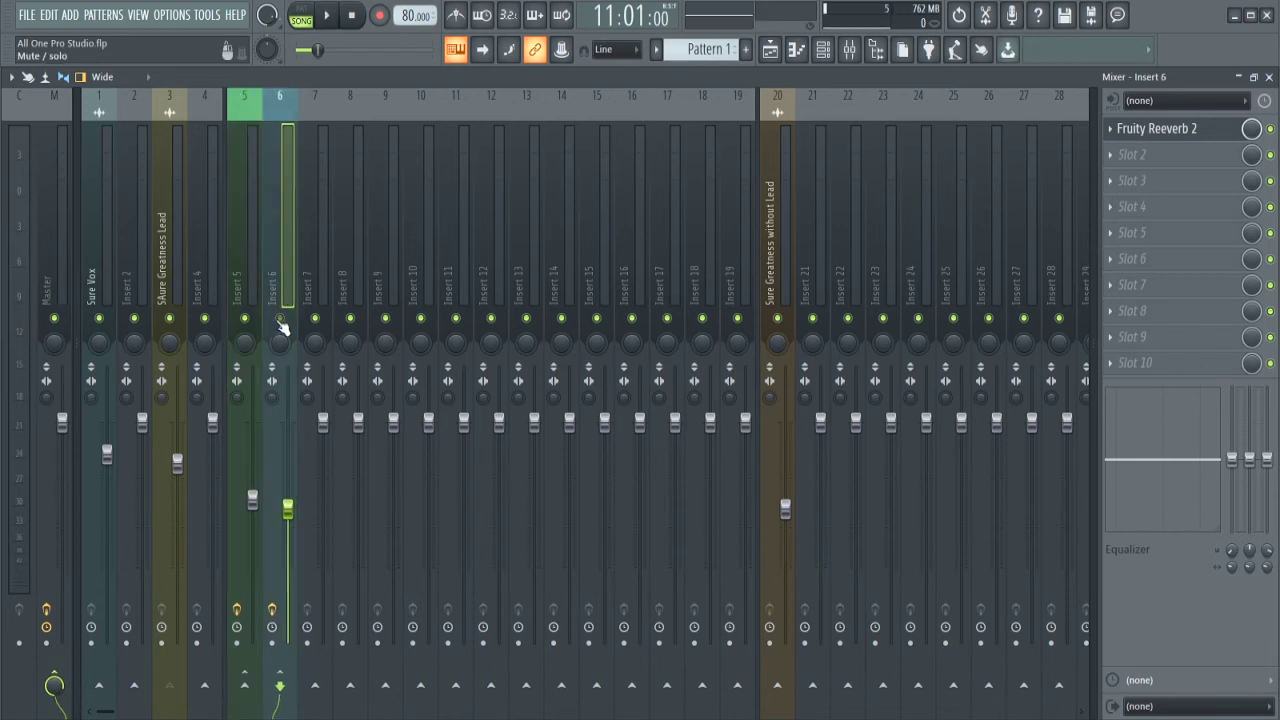
pyautogui.press('space')
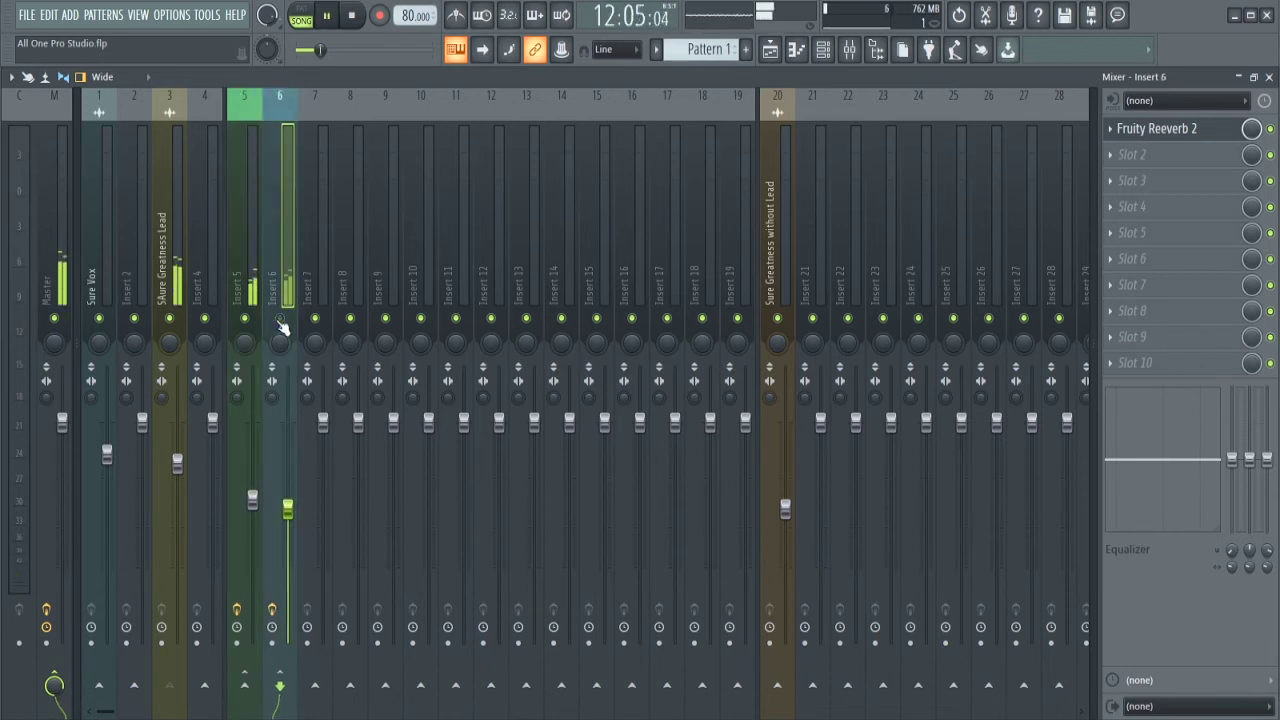
pyautogui.press('space')
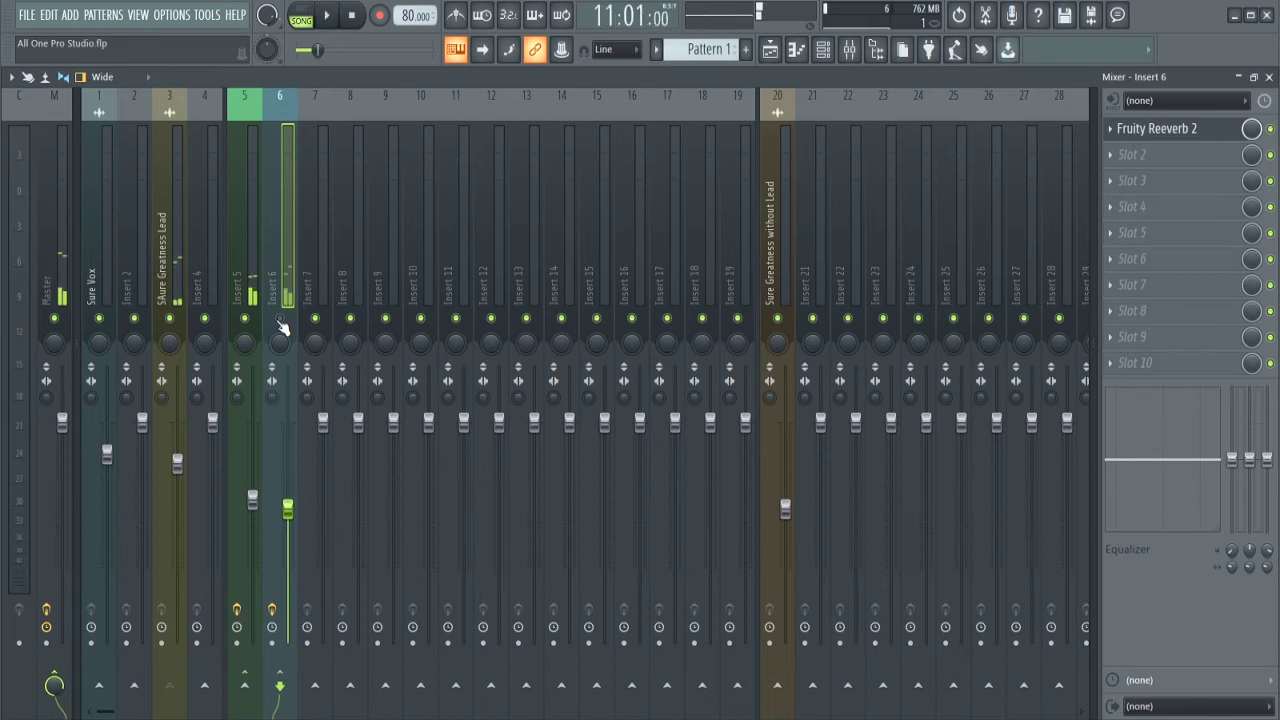
pyautogui.moveTo(280, 343); pyautogui.dragTo(280, 300)
pyautogui.moveTo(245, 343); pyautogui.dragTo(245, 346)
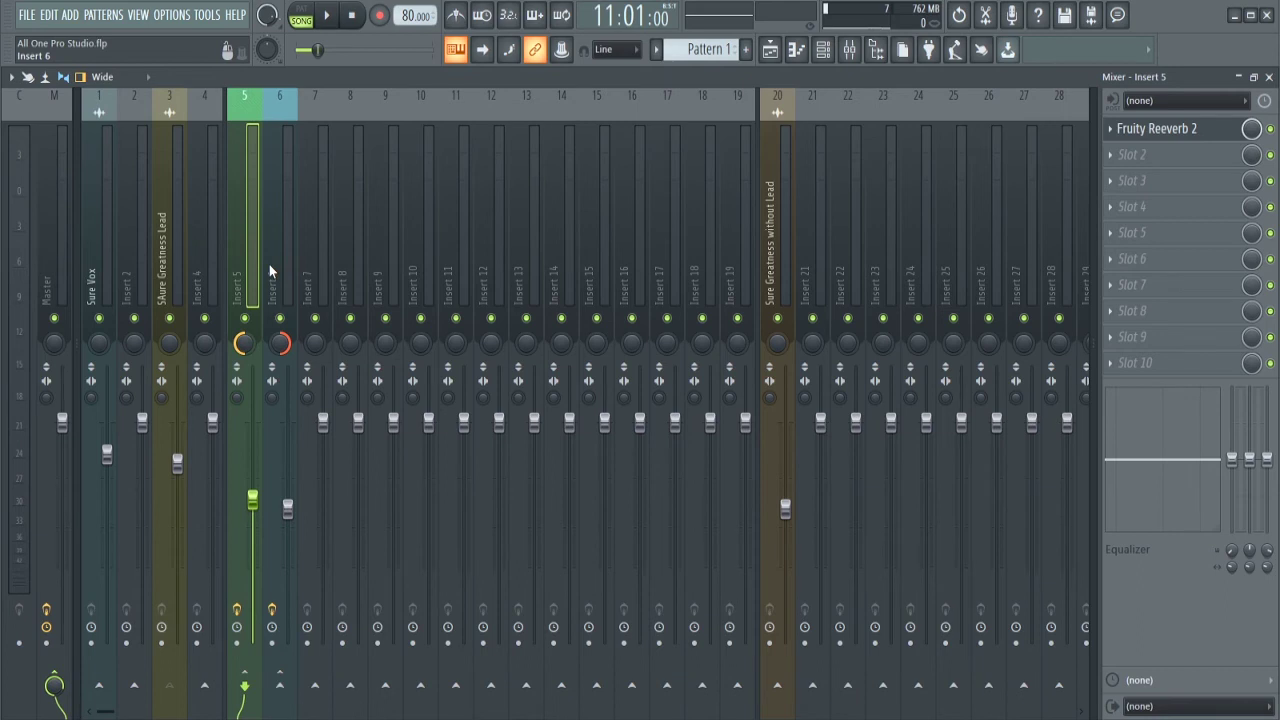
pyautogui.press('space')
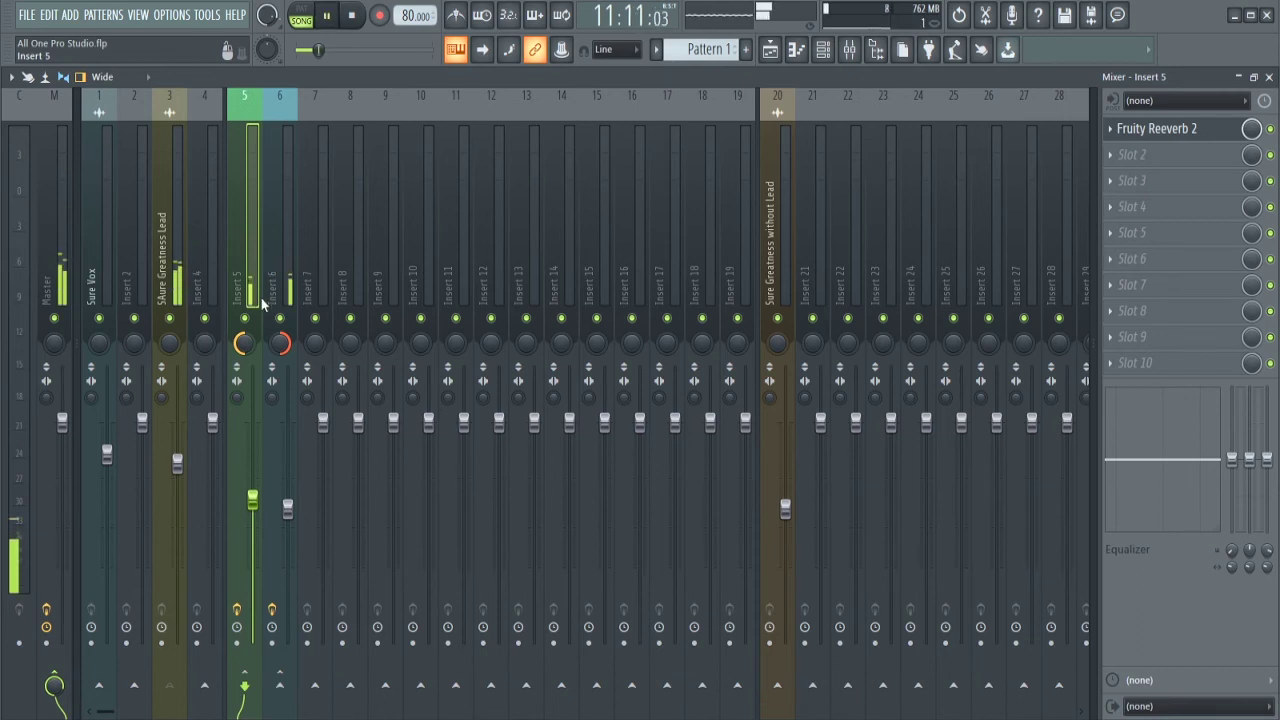
pyautogui.press('space')
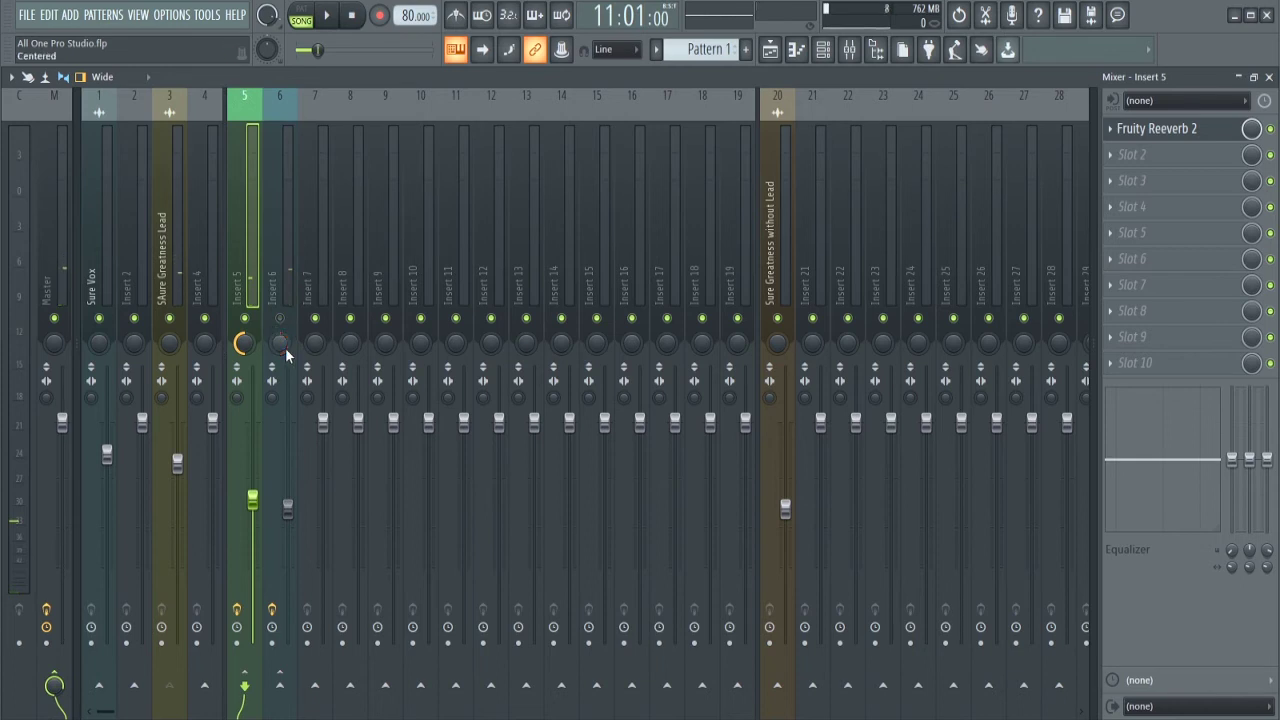
# Audition the reverb buses by toggling Insert 5 and Insert 6 mutes, then return to the Playlist.
pyautogui.press('space')
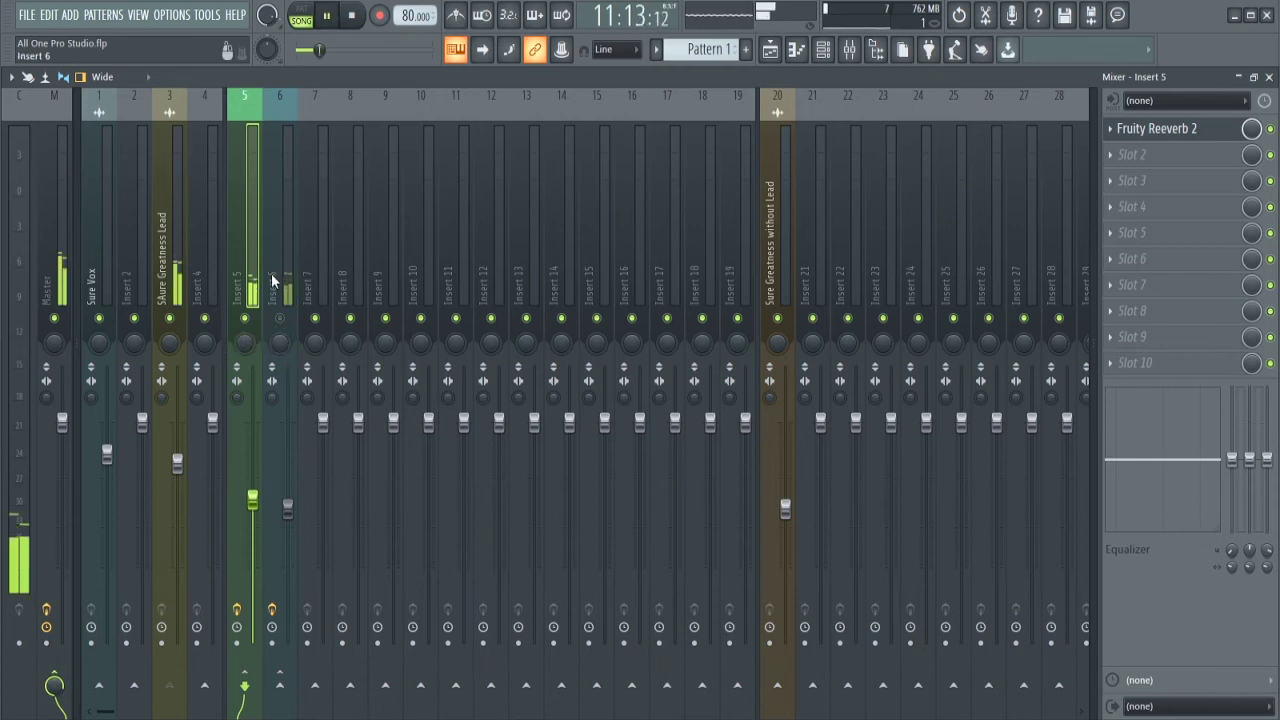
pyautogui.press('space')
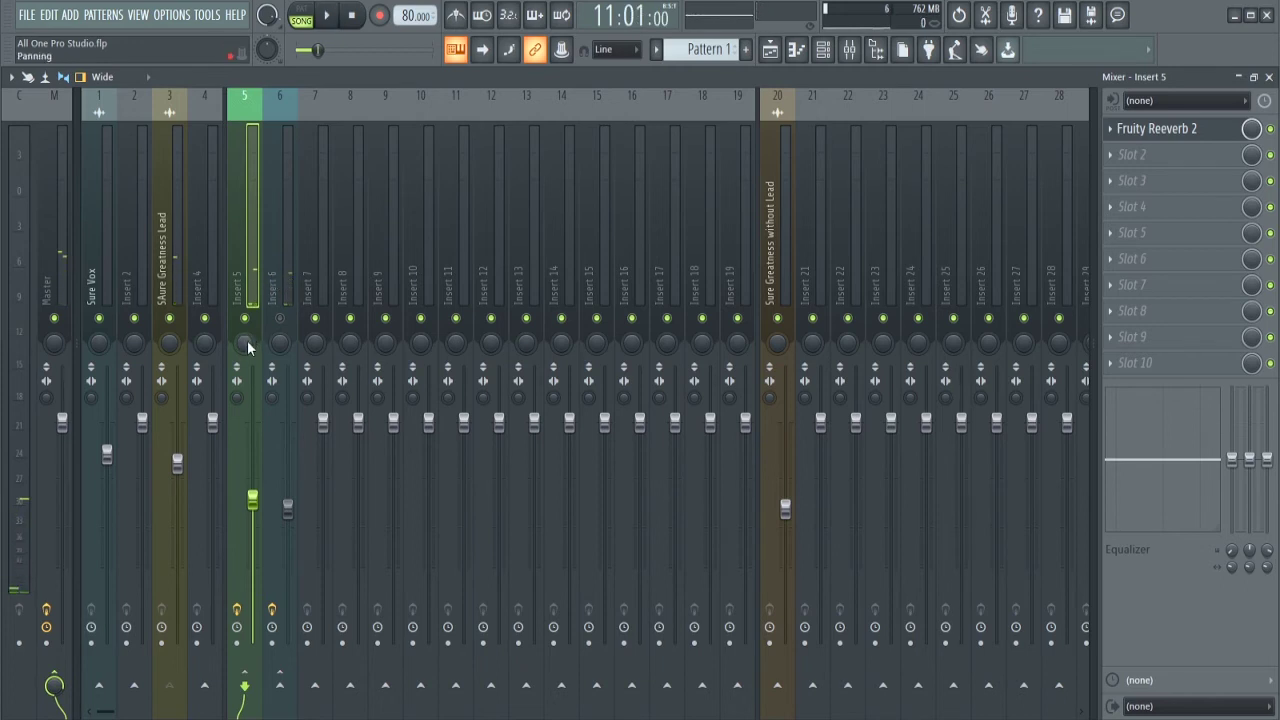
pyautogui.click(280, 318)
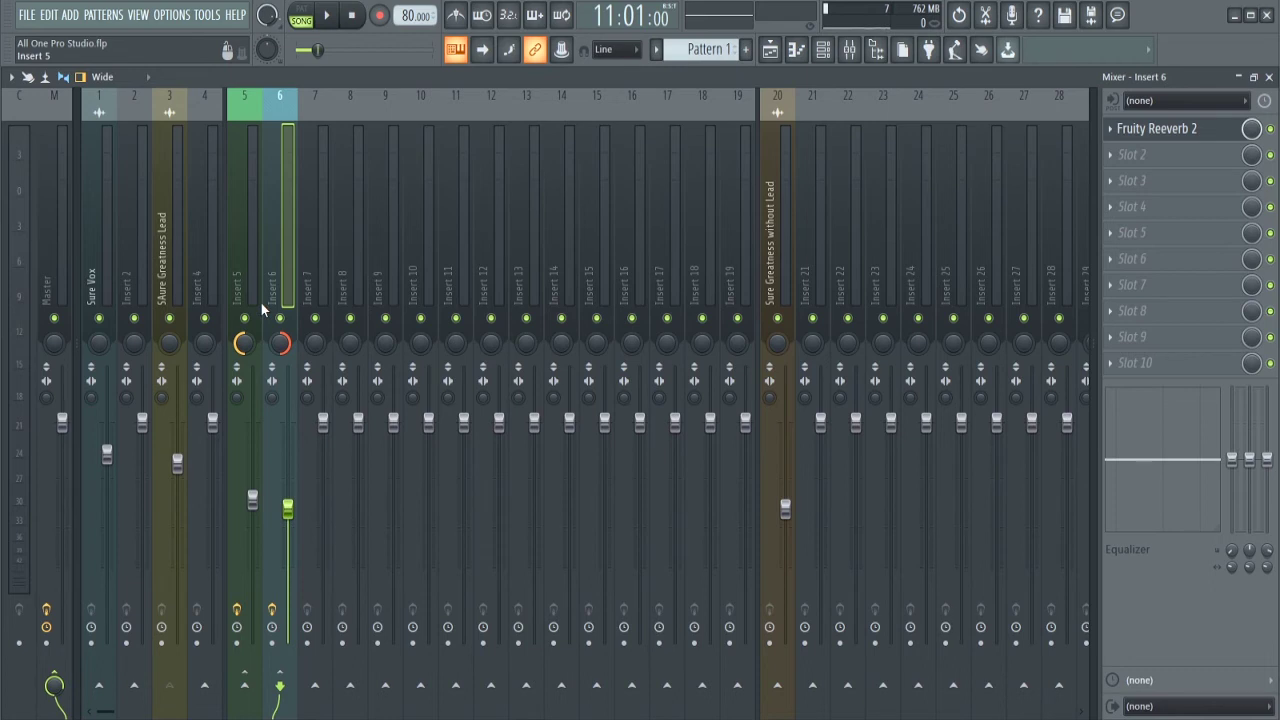
pyautogui.press('space')
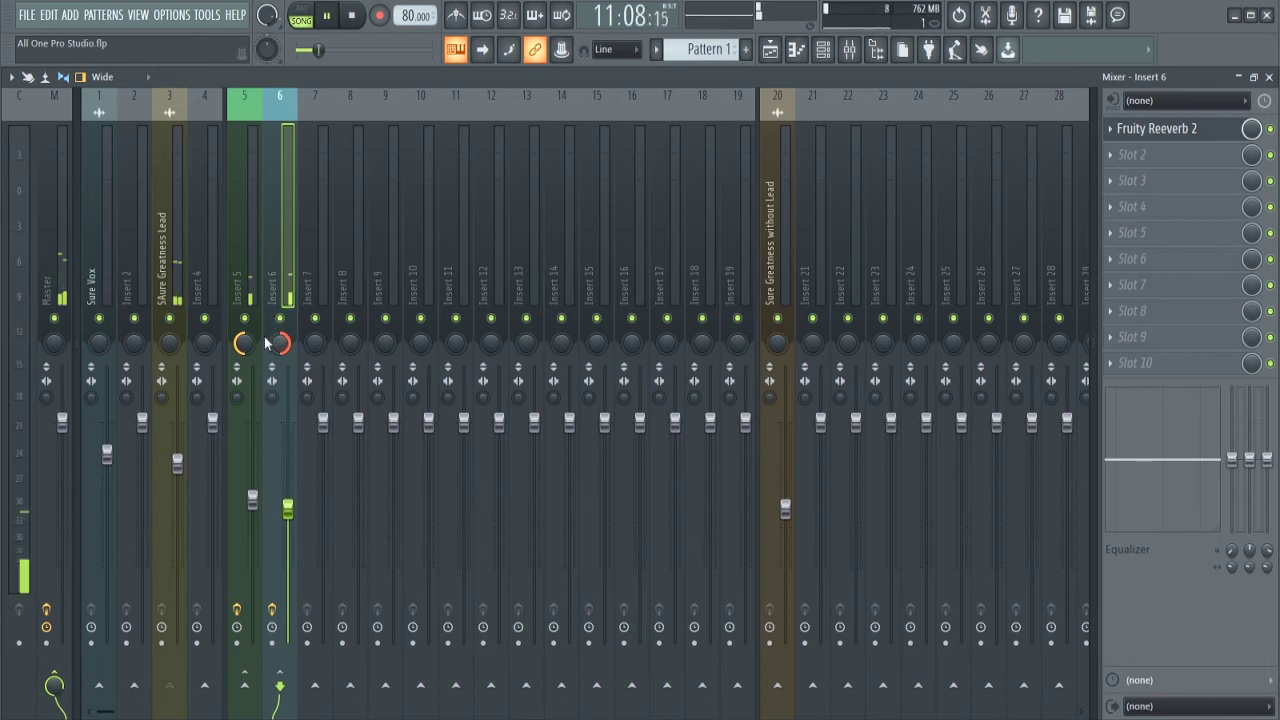
pyautogui.click(280, 320)
pyautogui.press('space')
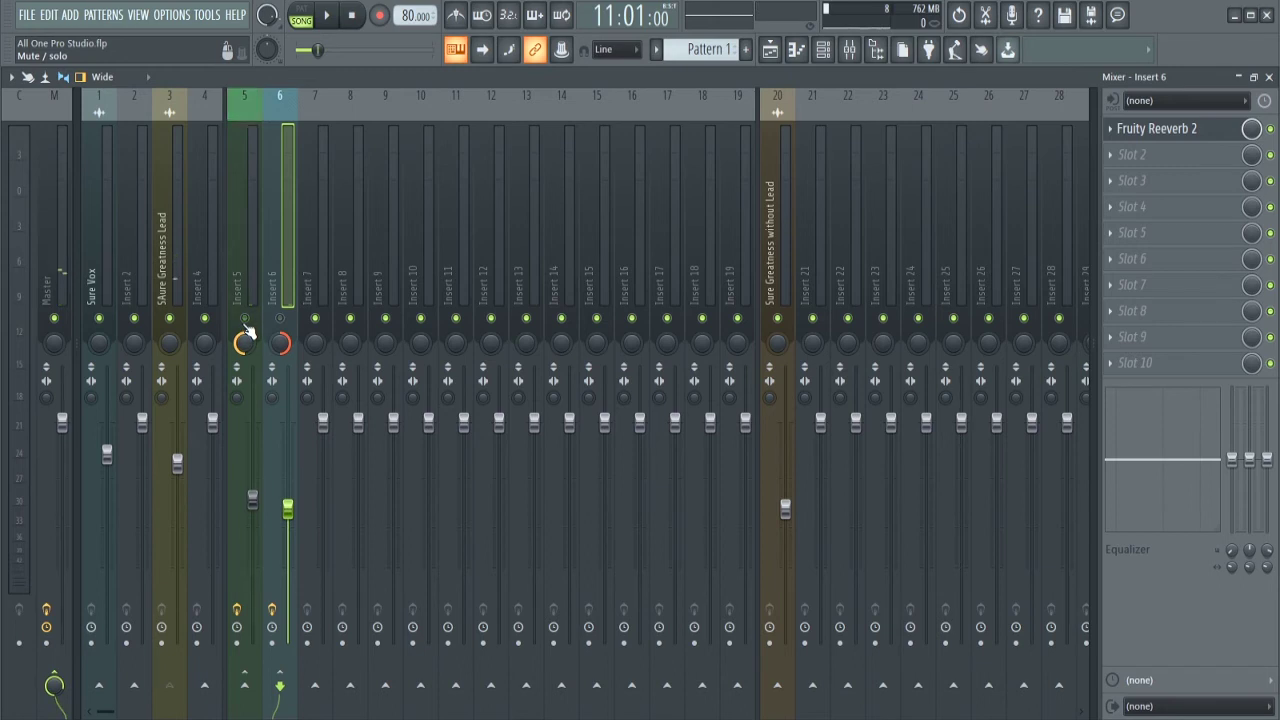
pyautogui.click(245, 319)
pyautogui.rightClick(281, 345)
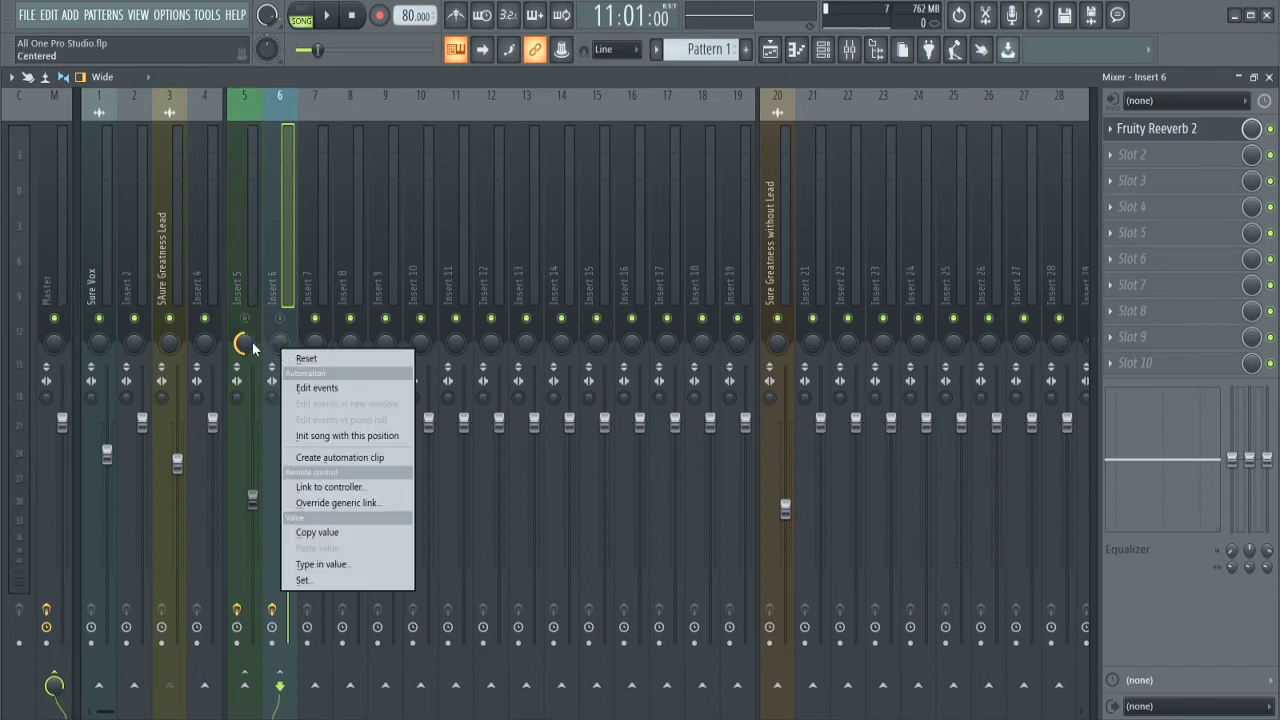
pyautogui.click(275, 345)
pyautogui.click(284, 322)
pyautogui.press('space')
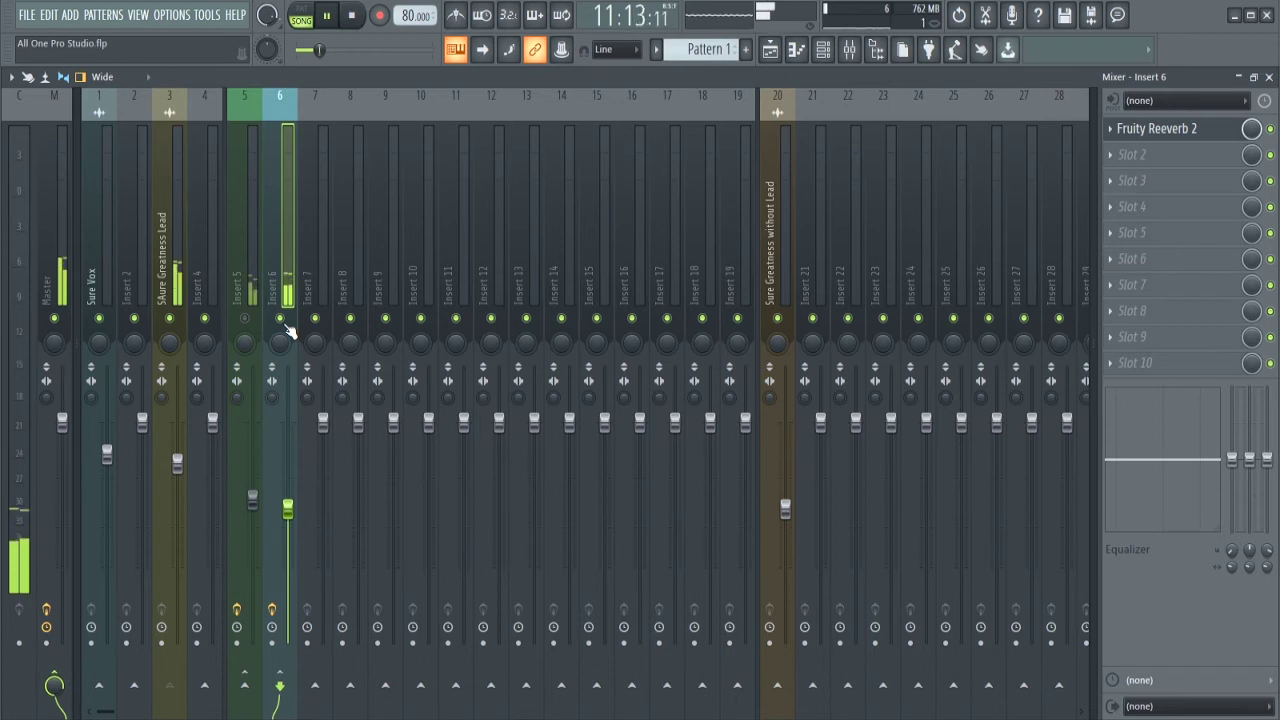
pyautogui.press('space')
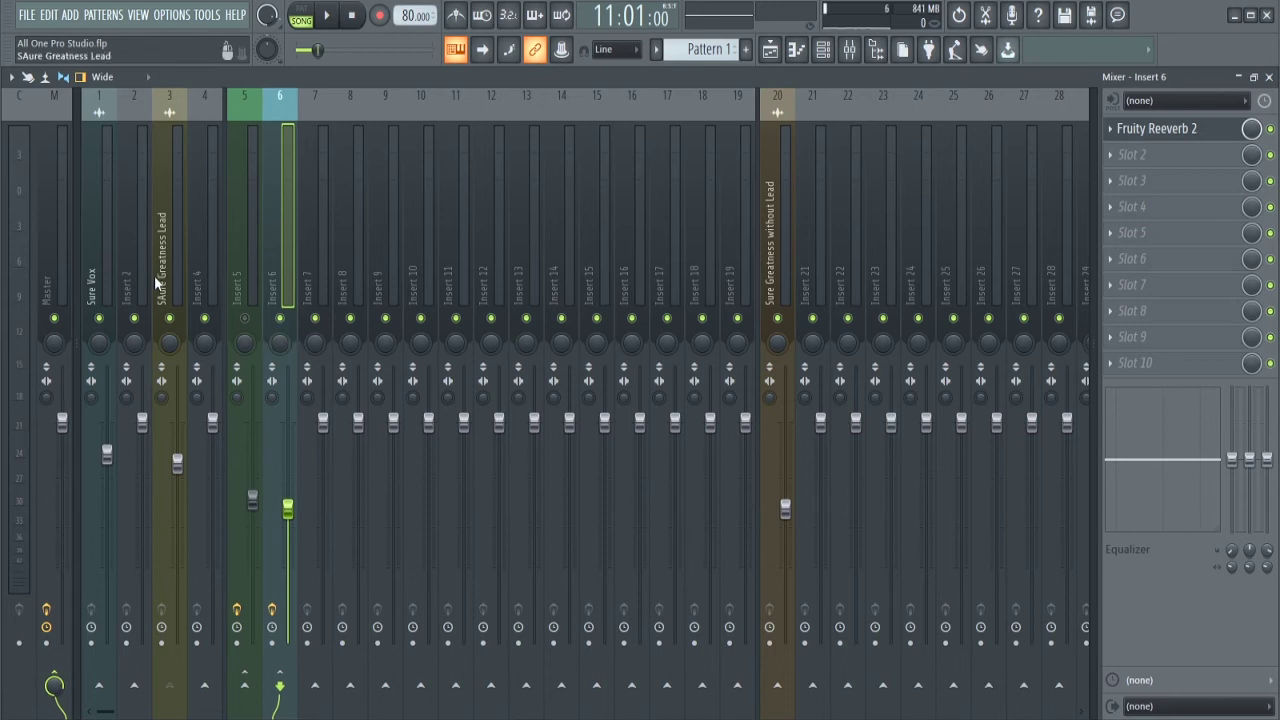
pyautogui.press('F5')
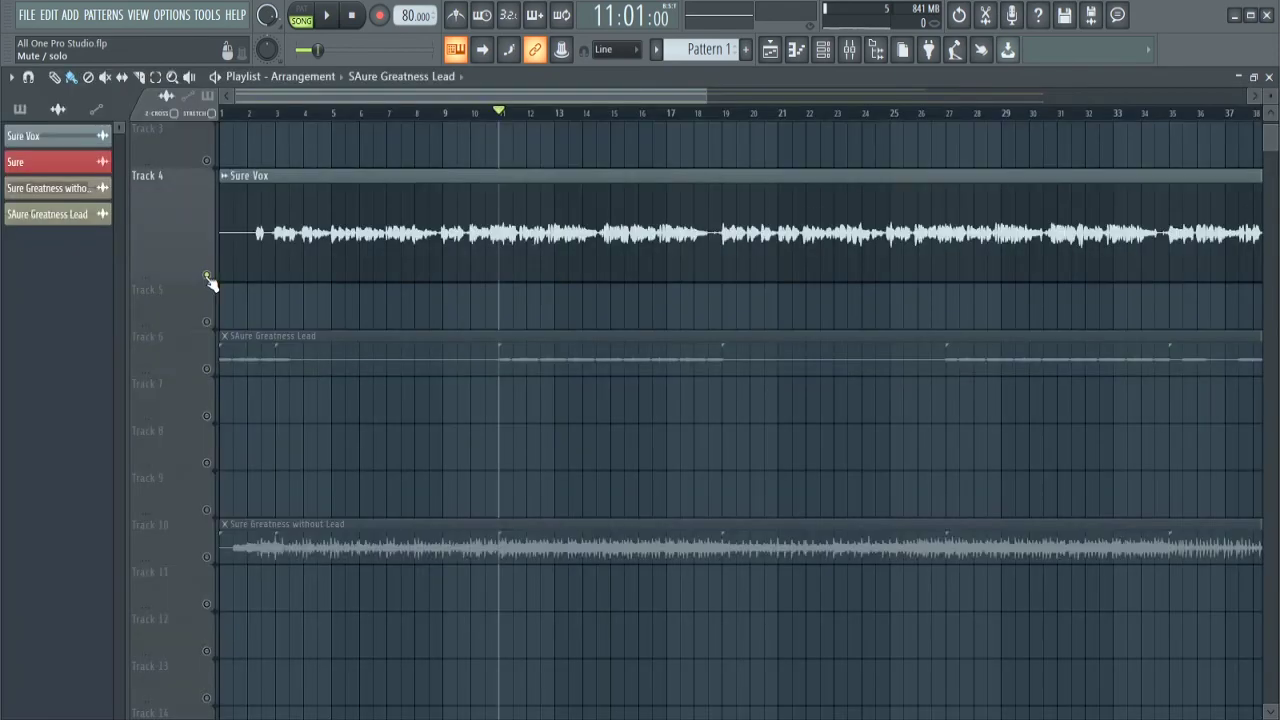
# In the mixer, route the Sure Vox vocal into both the Insert 5 and Insert 6 reverb buses.
pyautogui.click(848, 54)
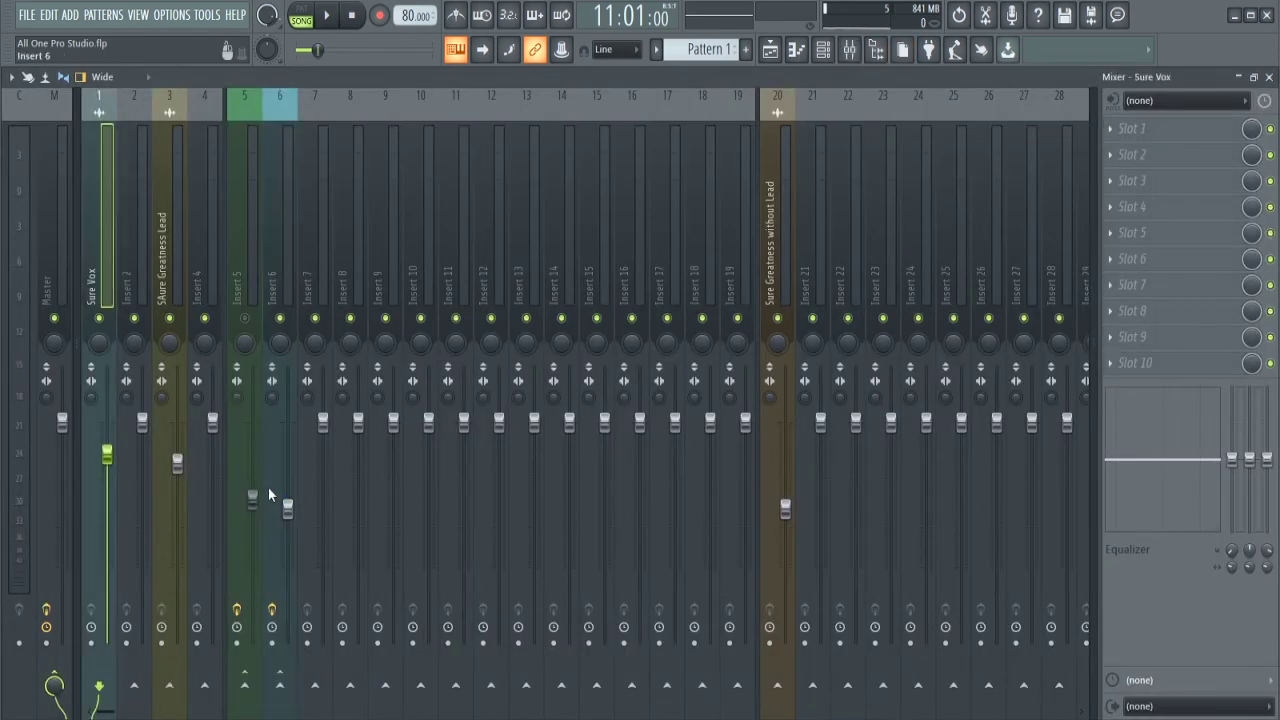
pyautogui.rightClick(244, 684)
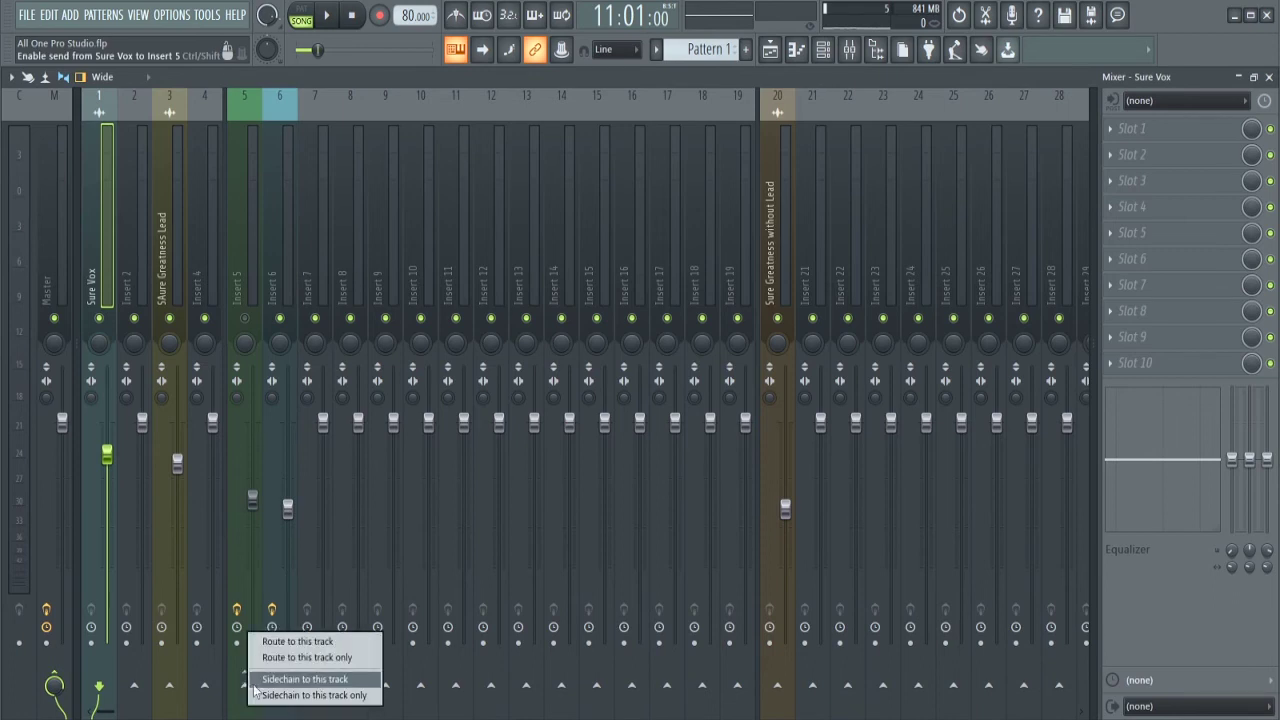
pyautogui.click(308, 643)
pyautogui.rightClick(279, 684)
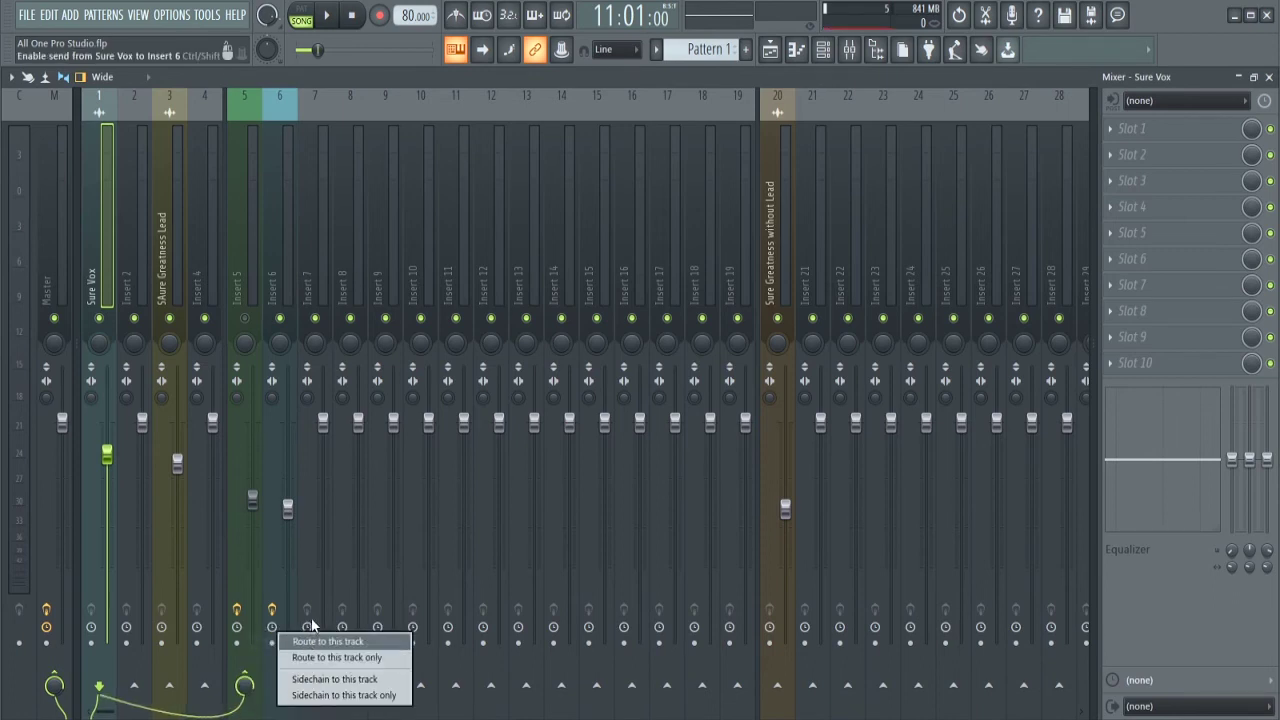
pyautogui.click(316, 642)
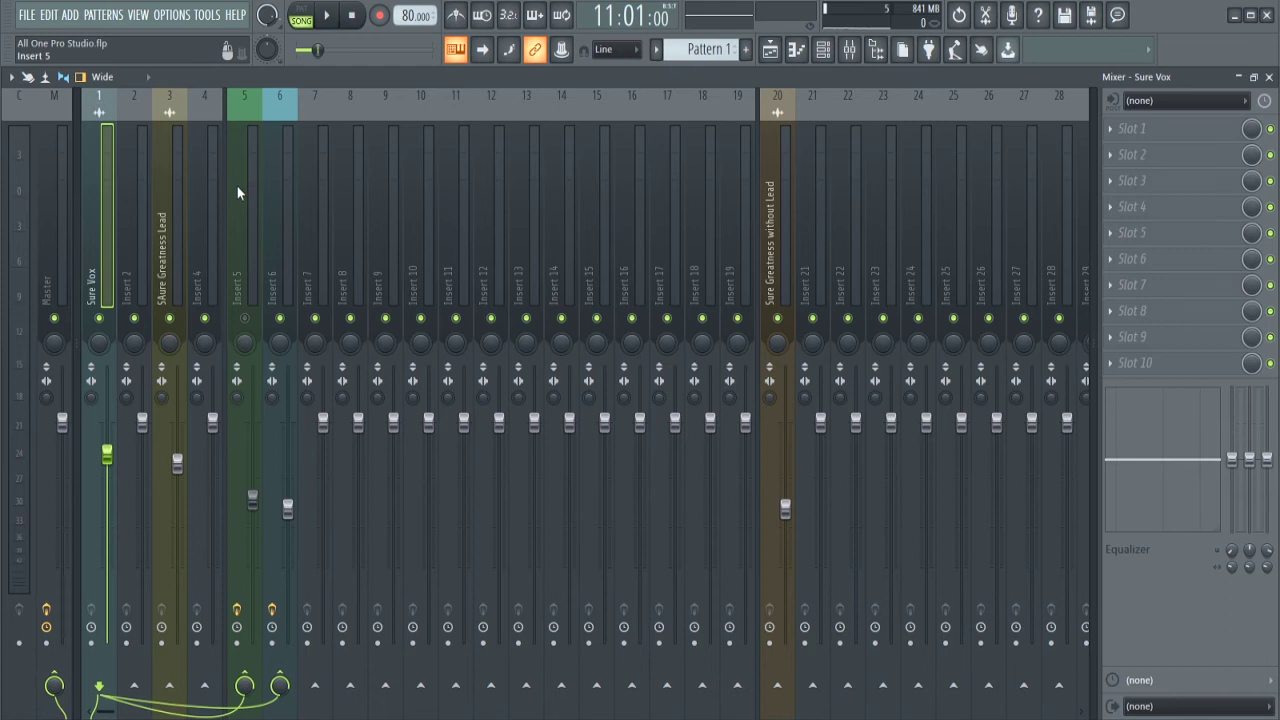
# Unmute the Insert 5 reverb channel and play the song to hear the reverb.
pyautogui.click(249, 249)
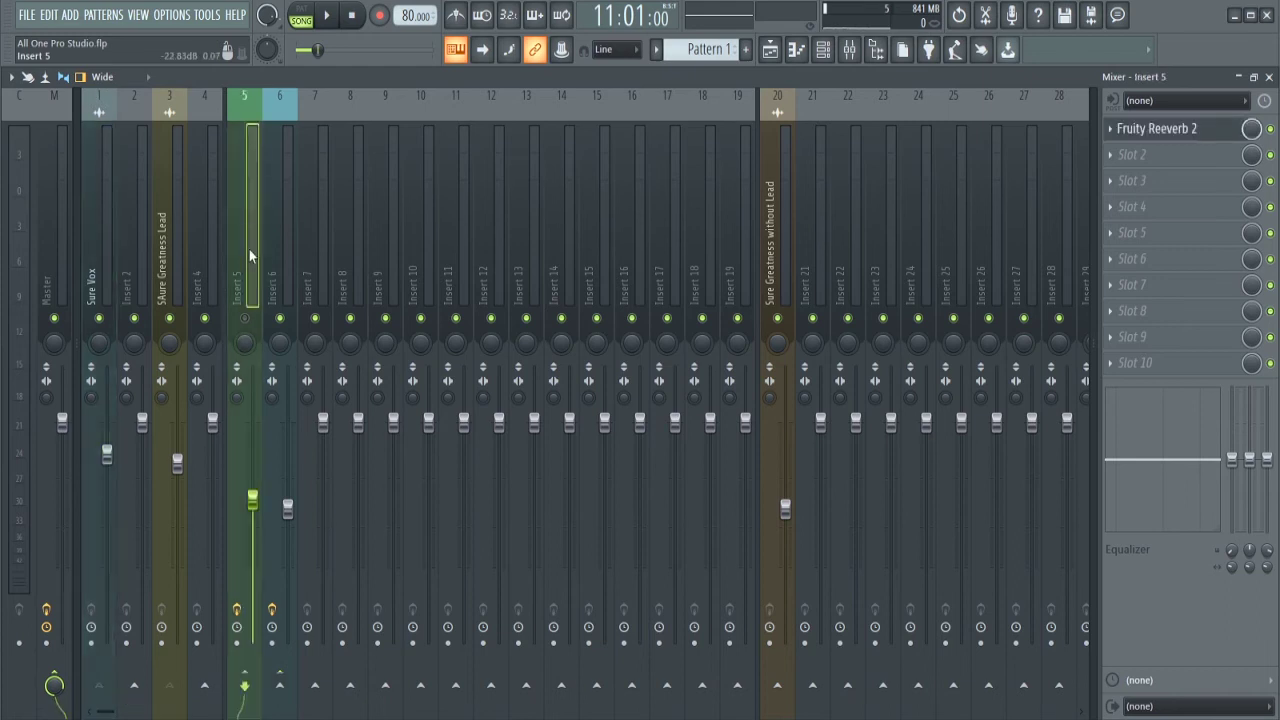
pyautogui.click(249, 321)
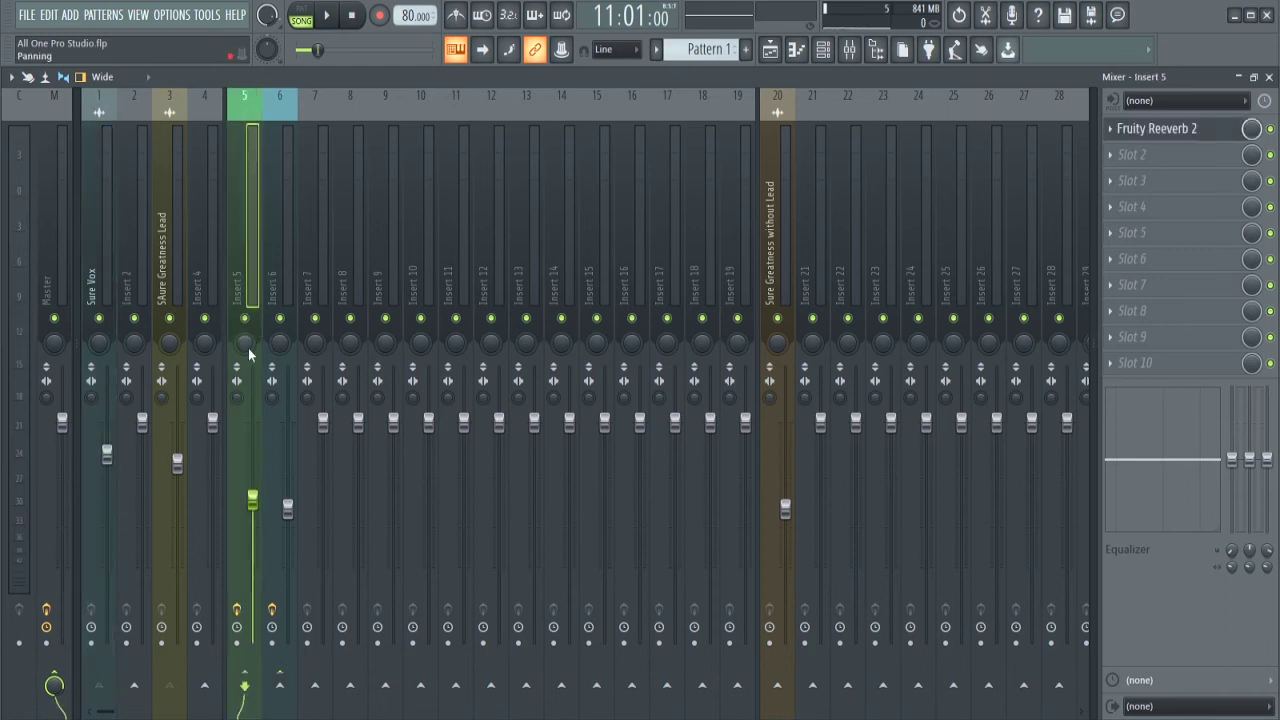
pyautogui.press('space')
pyautogui.click(268, 362)
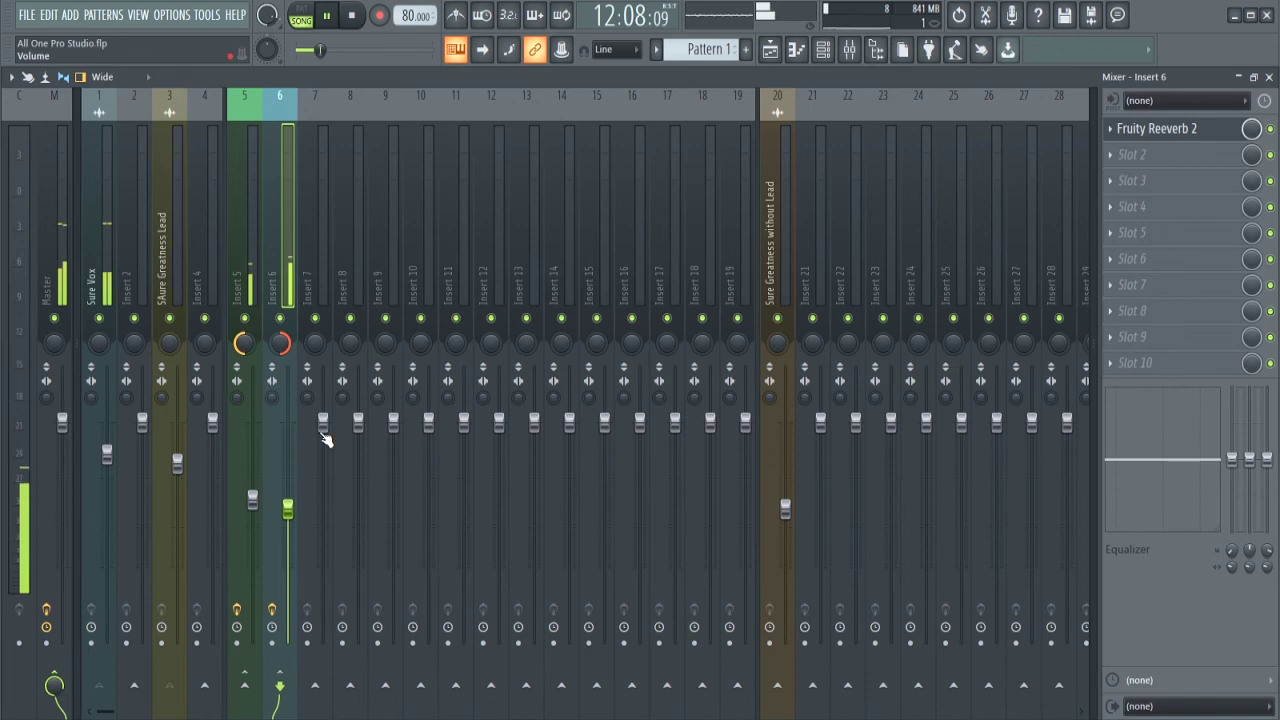
pyautogui.press('space')
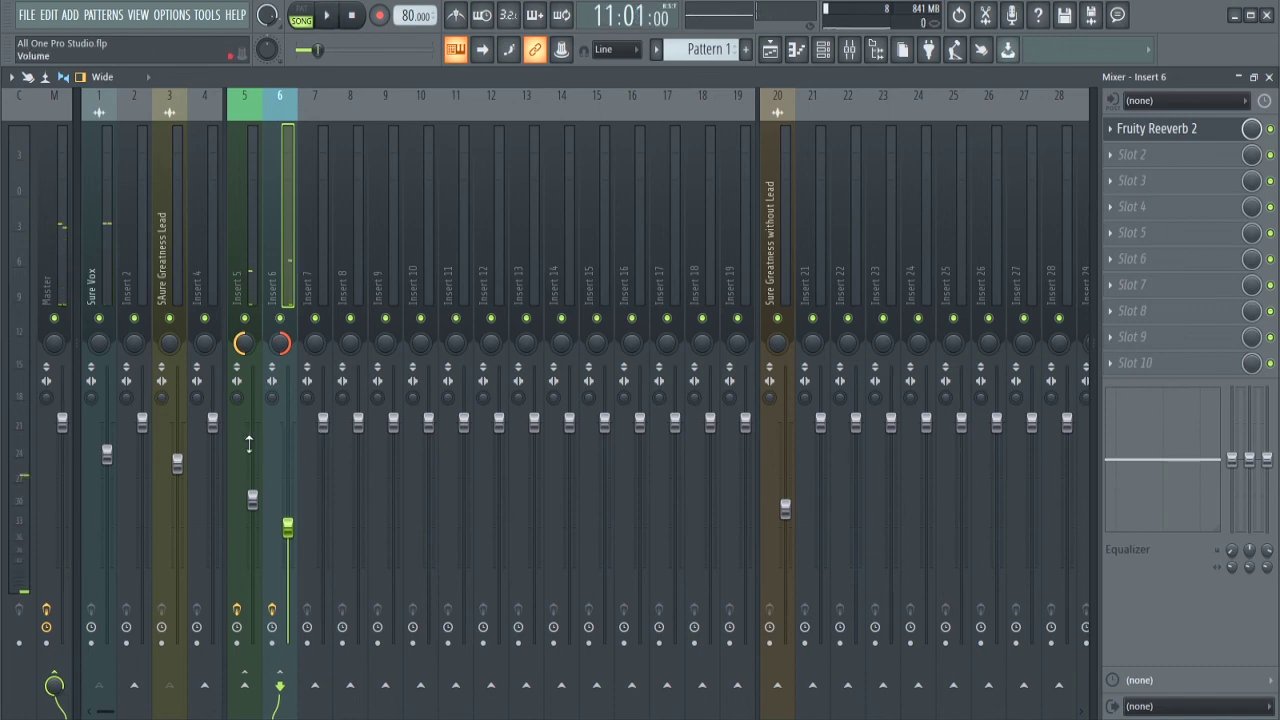
# Lower the Insert 5 and Insert 6 reverb faders and audition the quieter levels.
pyautogui.scroll(-5, 249, 444)
pyautogui.scroll(-3, 294, 448)
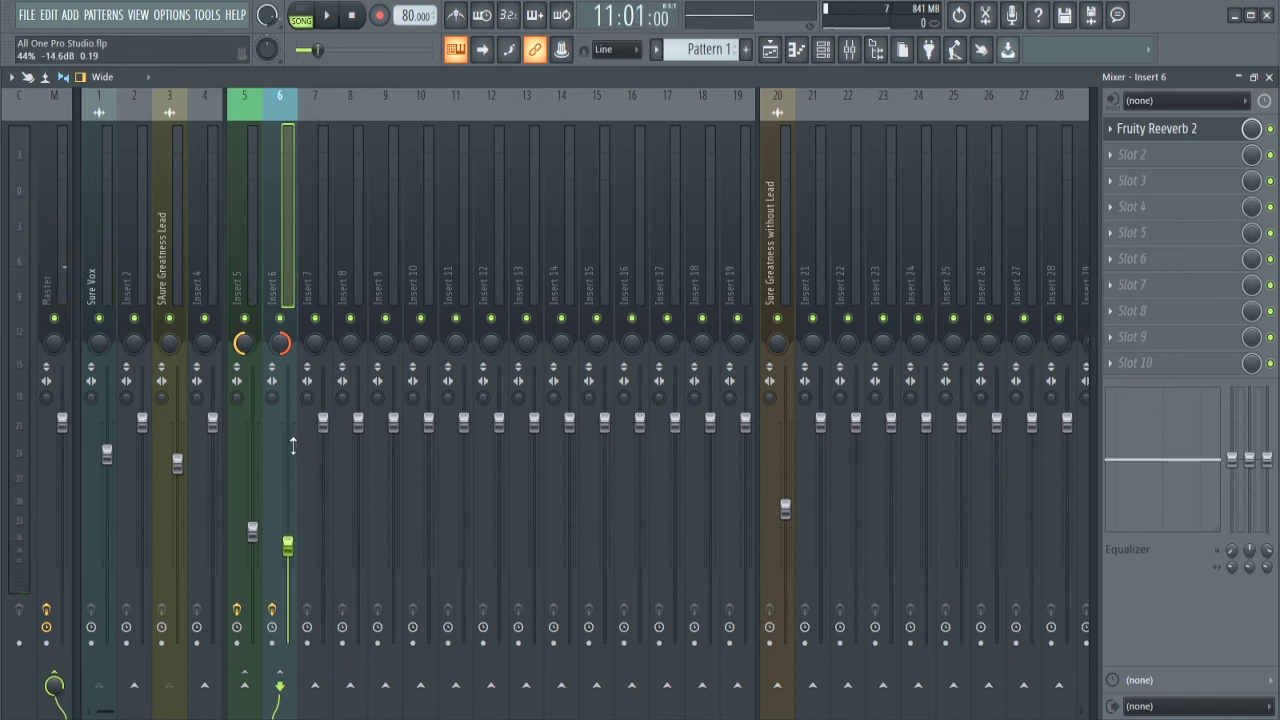
pyautogui.scroll(-2, 250, 454)
pyautogui.press('space')
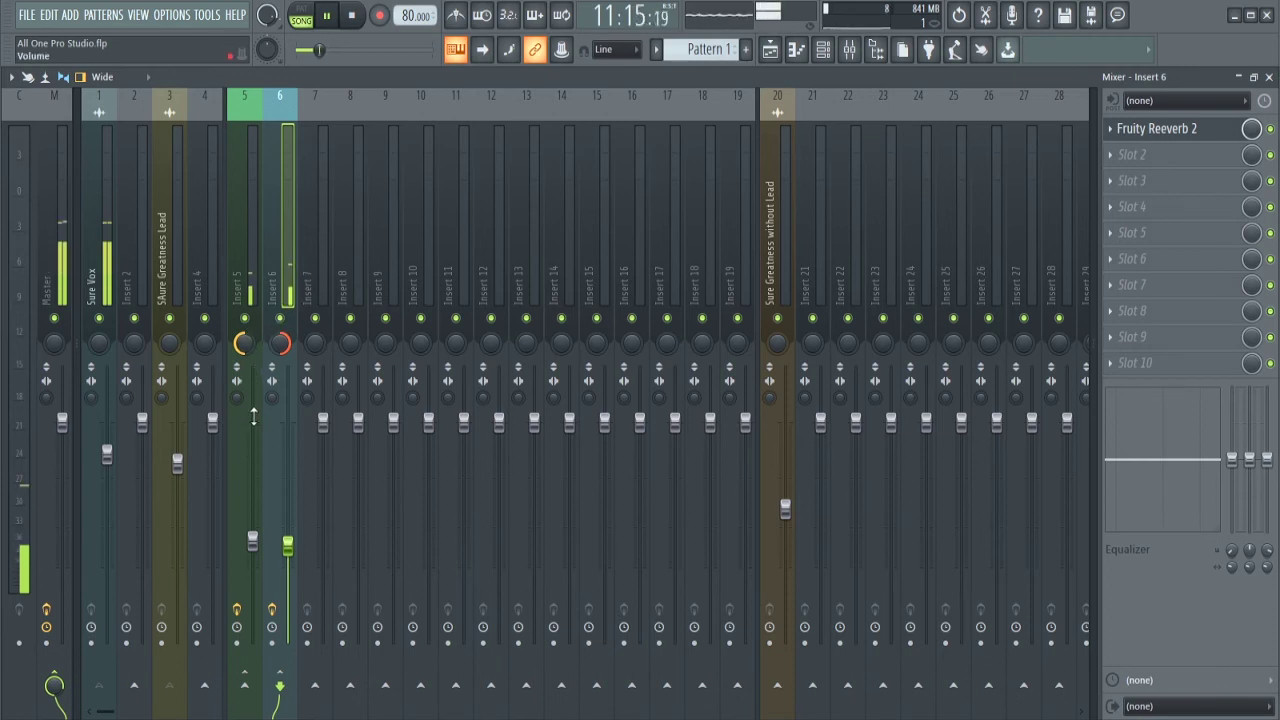
pyautogui.scroll(2, 258, 410)
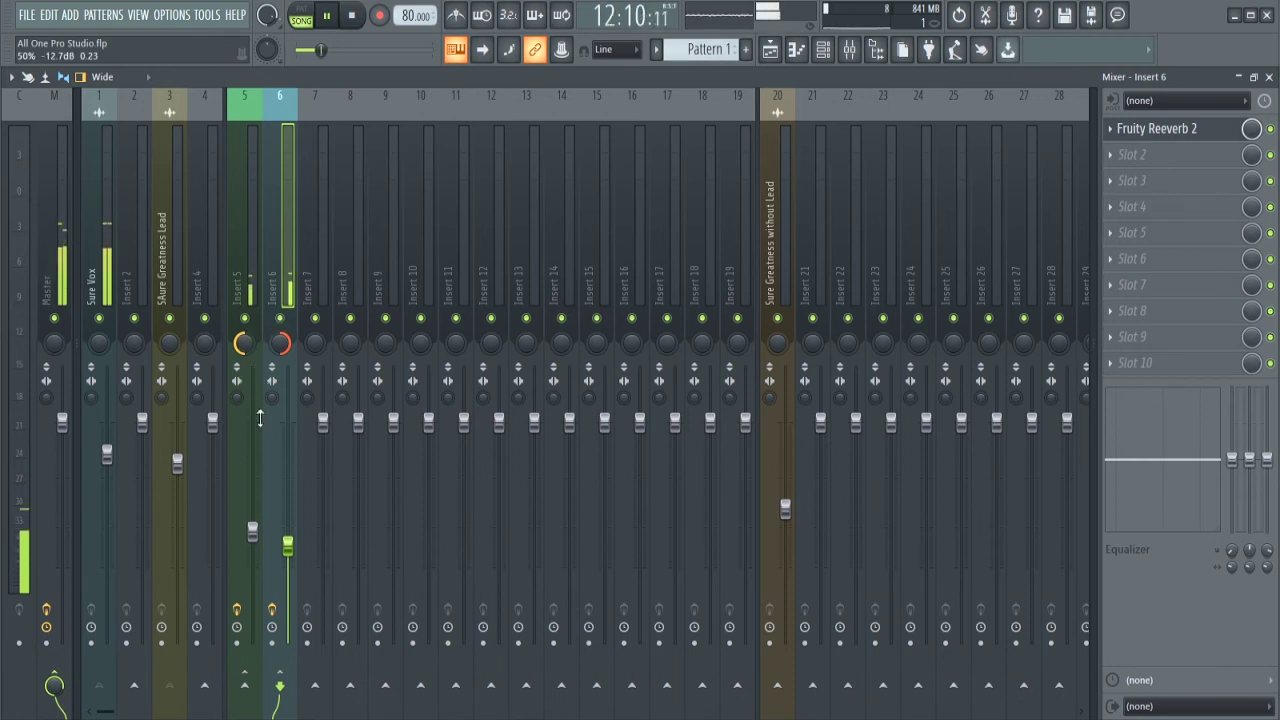
pyautogui.scroll(2, 260, 418)
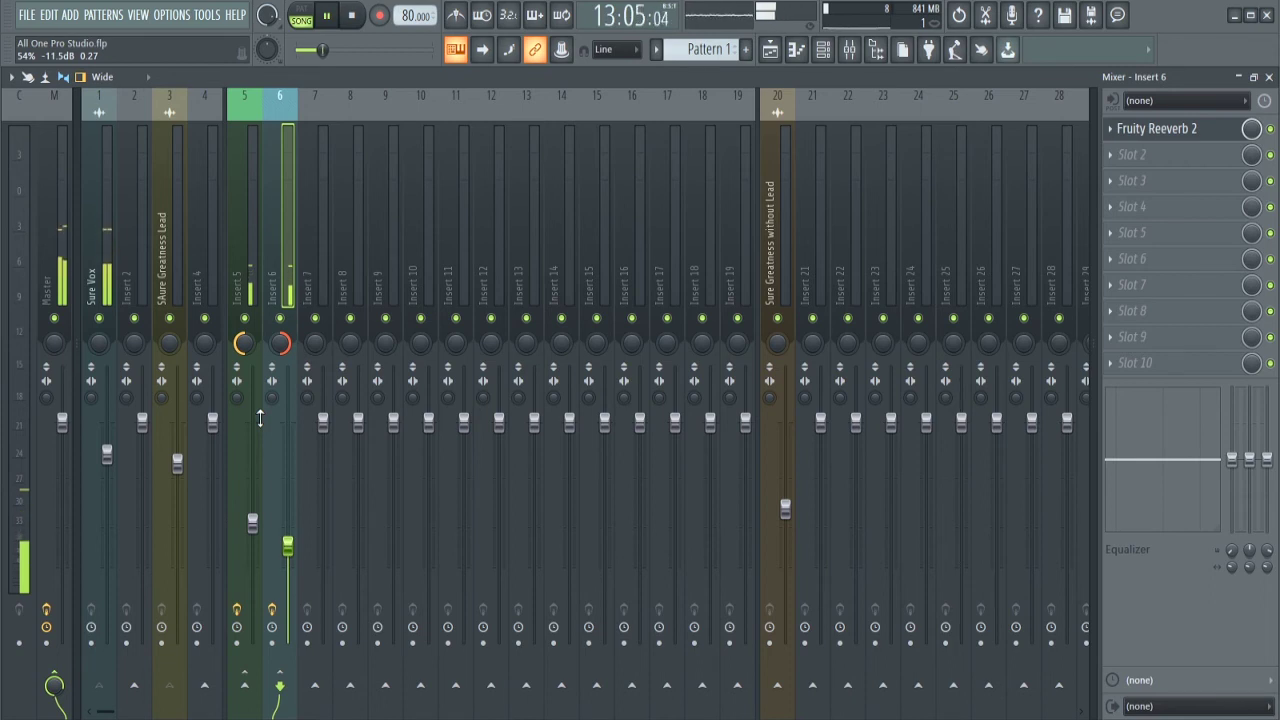
pyautogui.press('space')
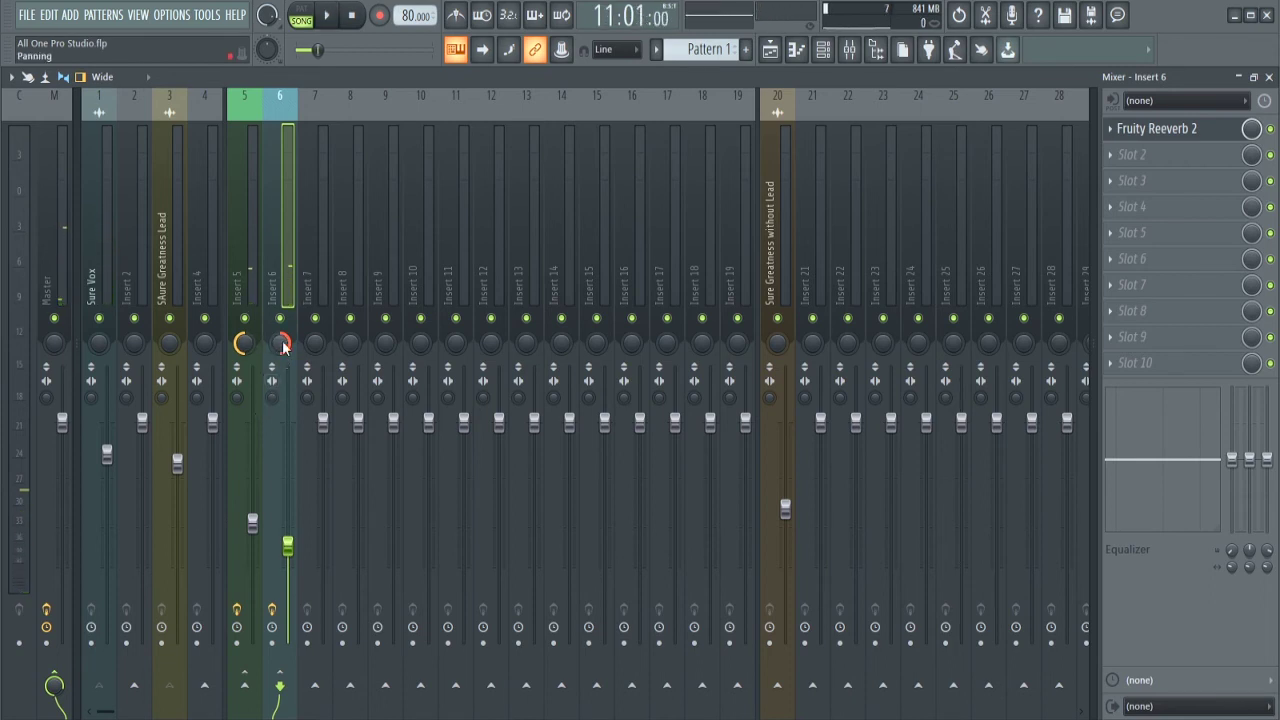
# Mute Insert 6 and fine-tune Insert 5's fader to about -10.9 dB while listening.
pyautogui.click(279, 318)
pyautogui.scroll(3, 244, 345)
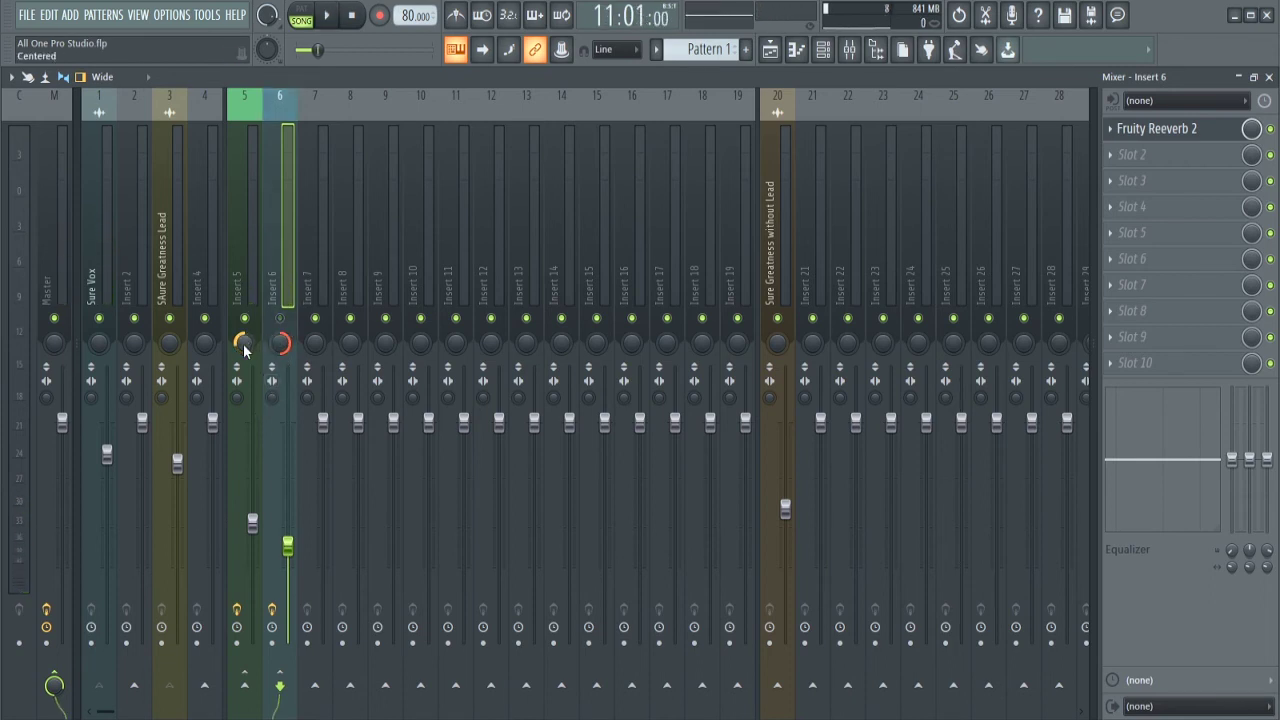
pyautogui.press('space')
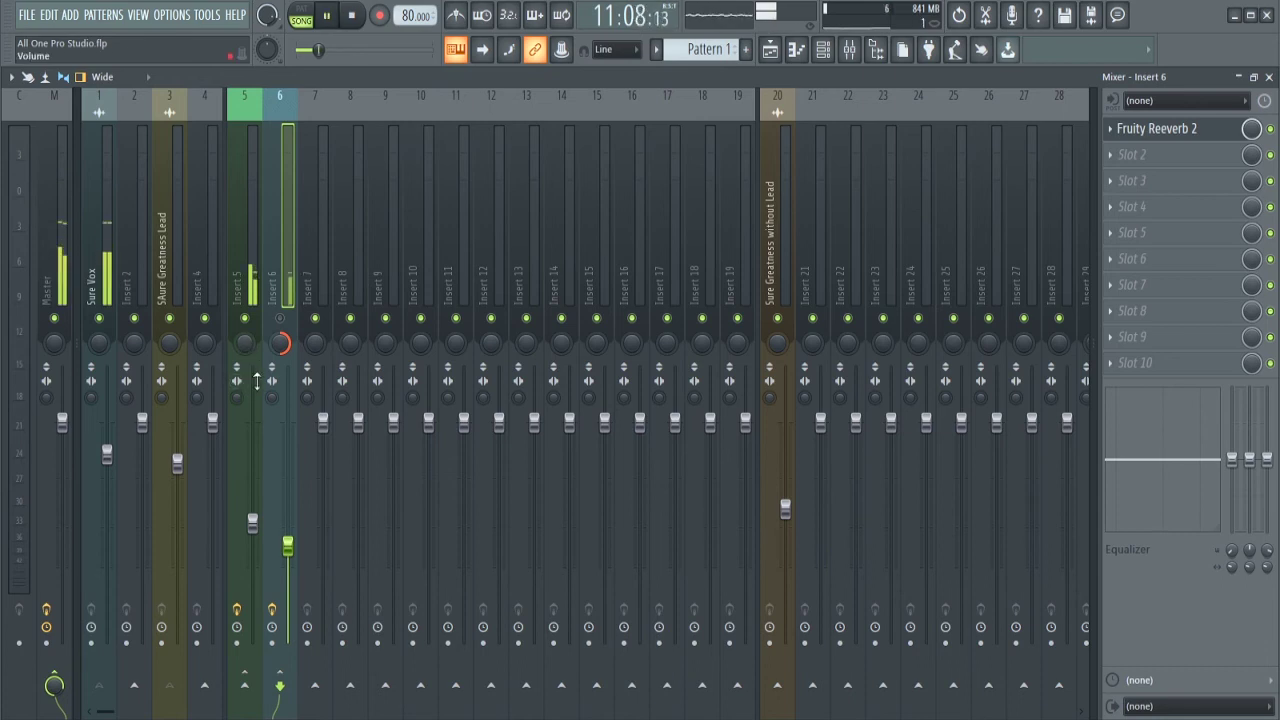
pyautogui.scroll(1, 256, 426)
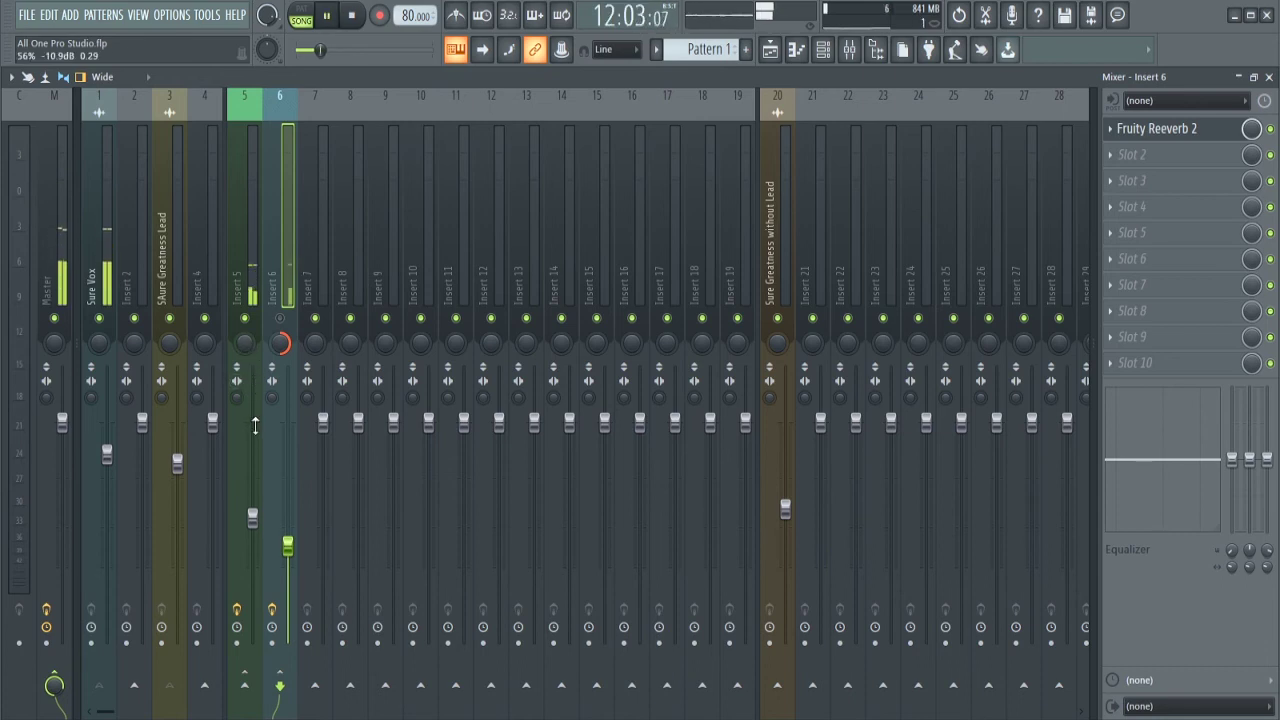
pyautogui.press('space')
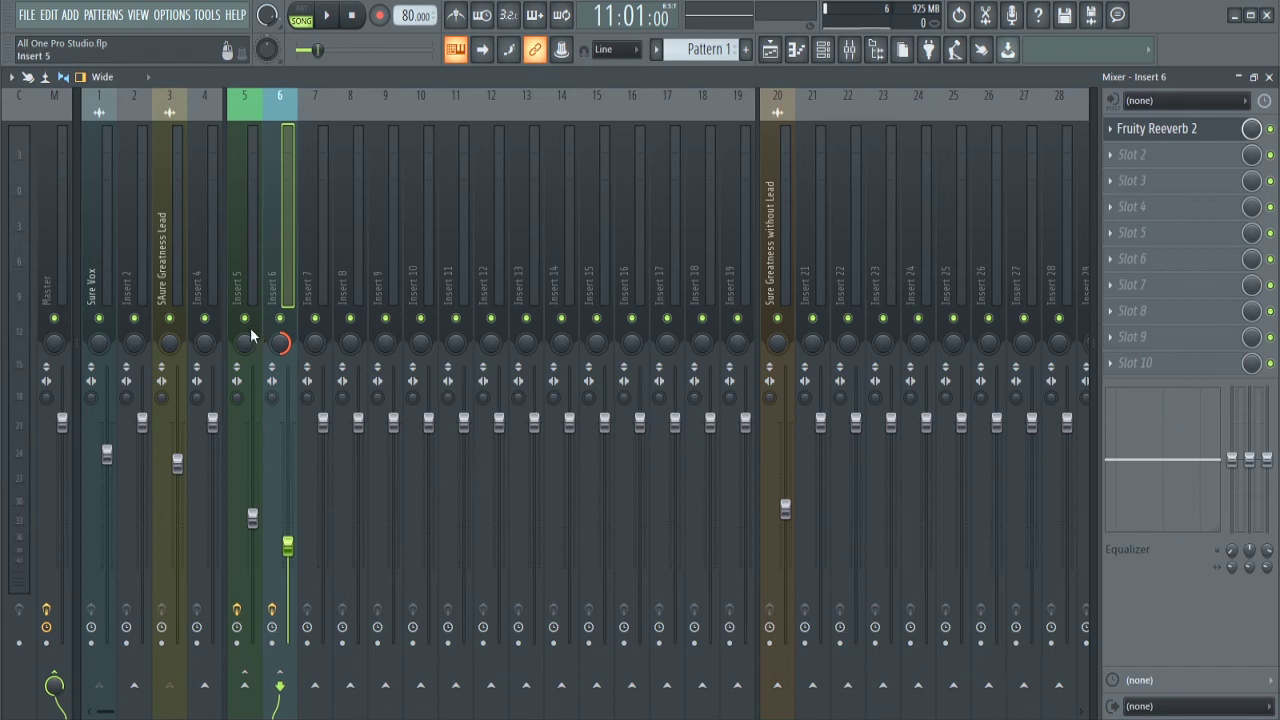
# Pan the Insert 5 reverb about 82% left and audition it with Insert 6 muted.
pyautogui.moveTo(244, 343); pyautogui.dragTo(244, 400)
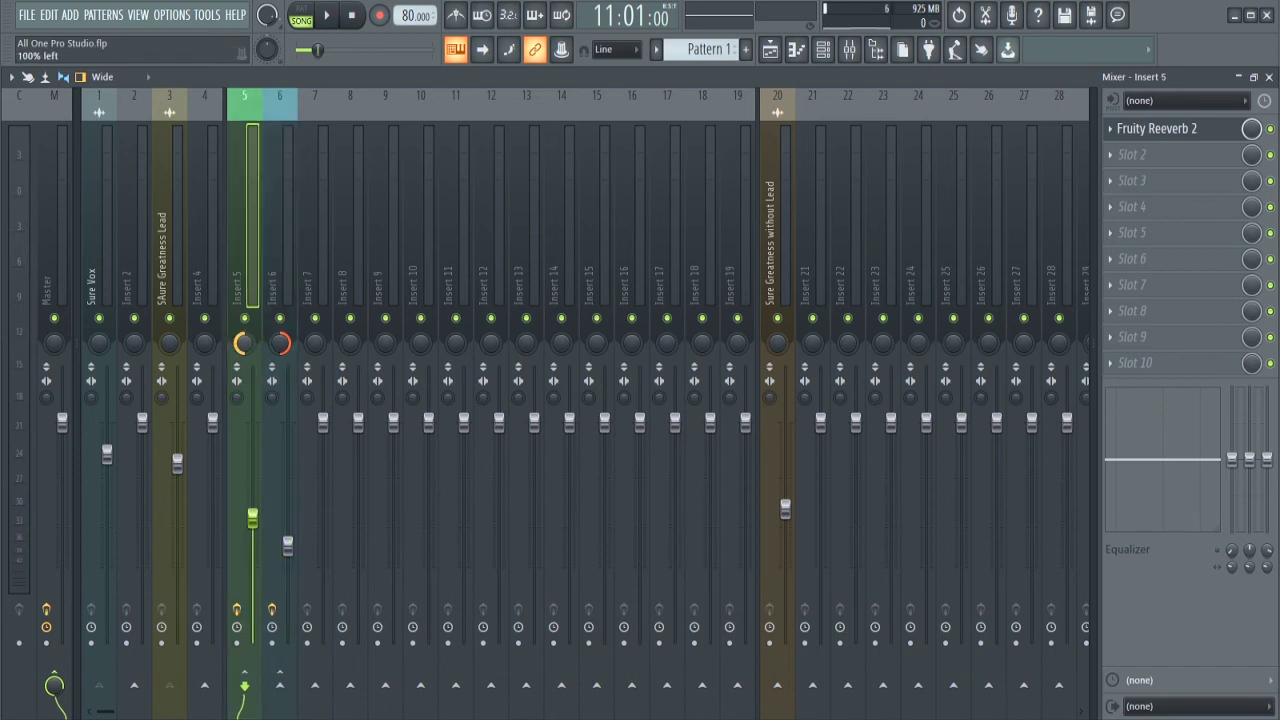
pyautogui.press('space')
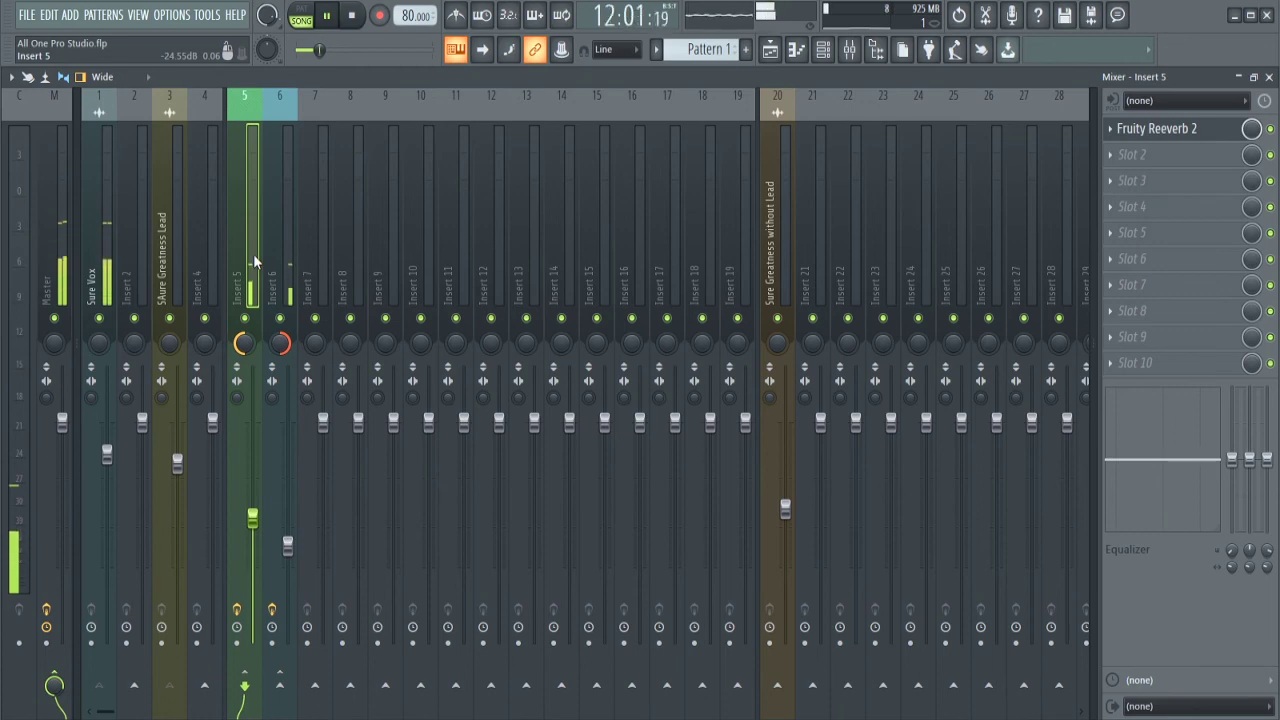
pyautogui.press('space')
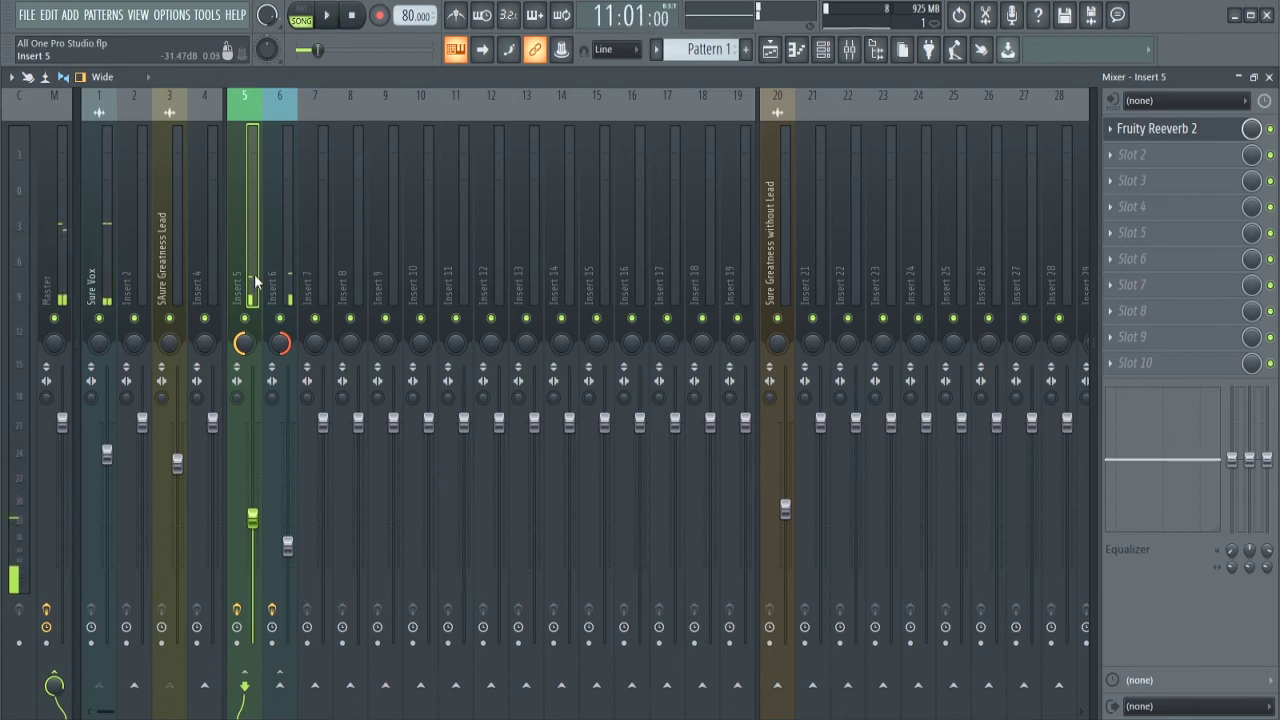
pyautogui.click(279, 319)
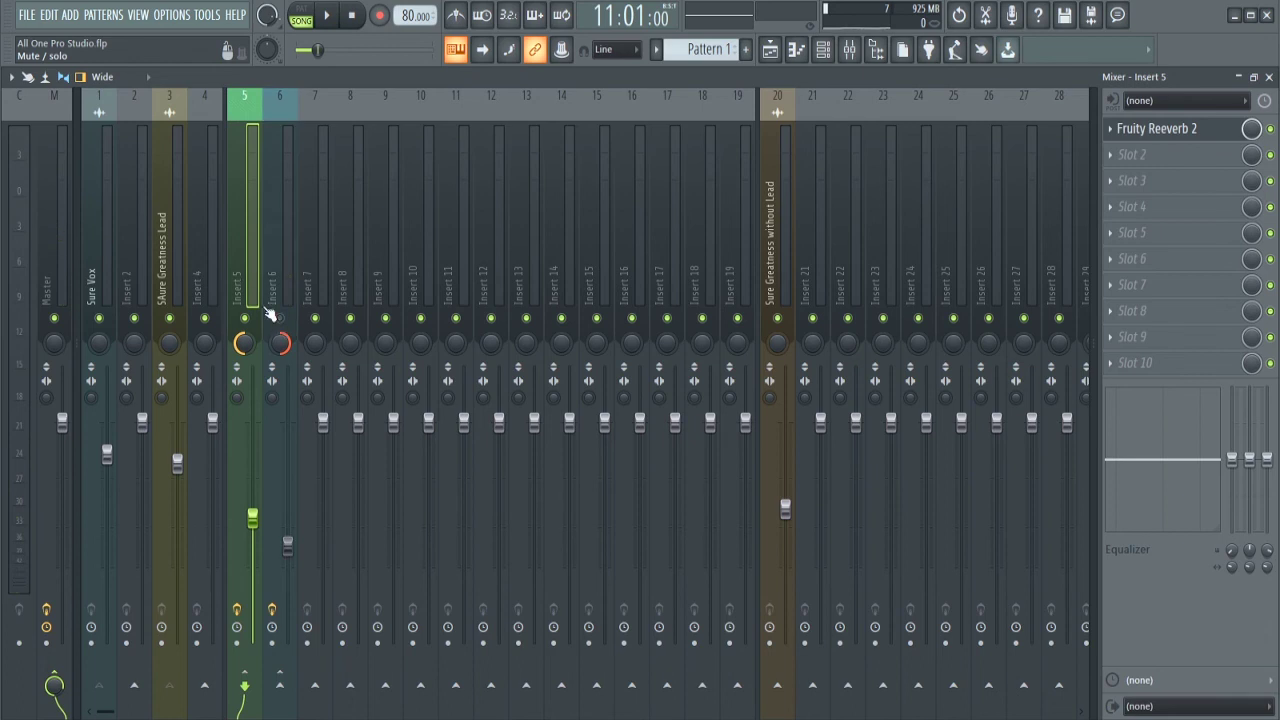
pyautogui.press('space')
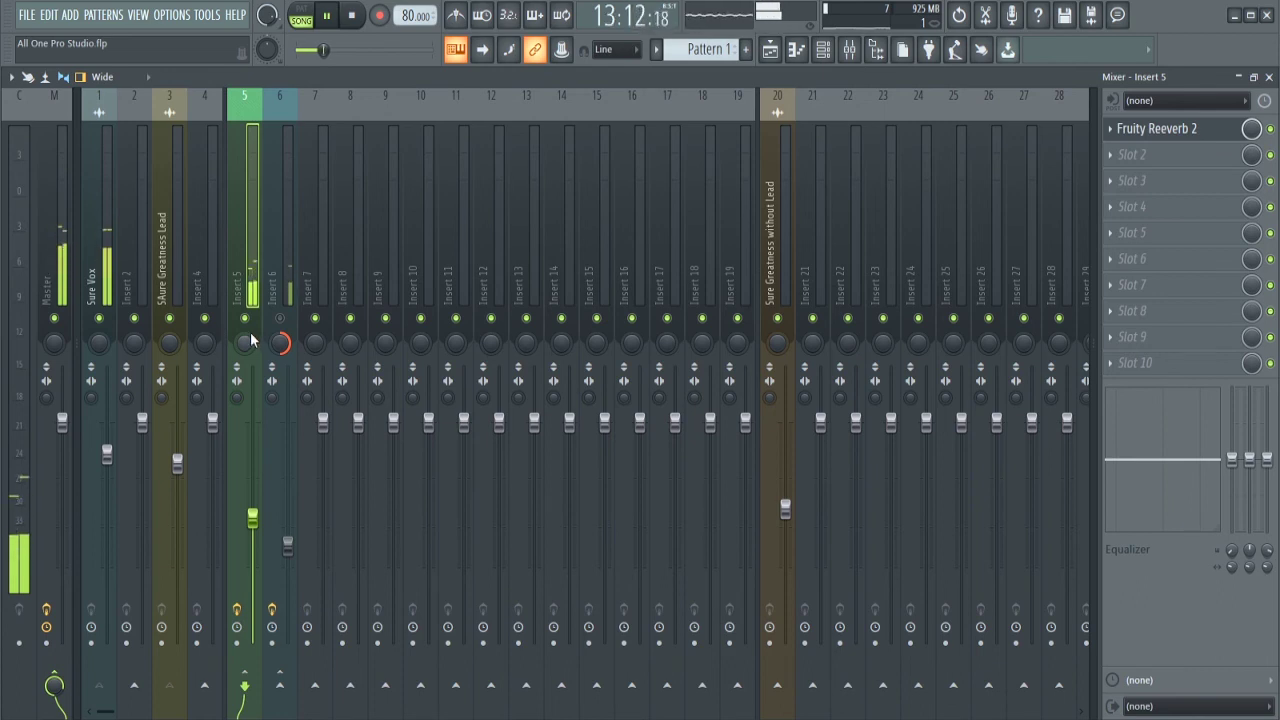
pyautogui.press('space')
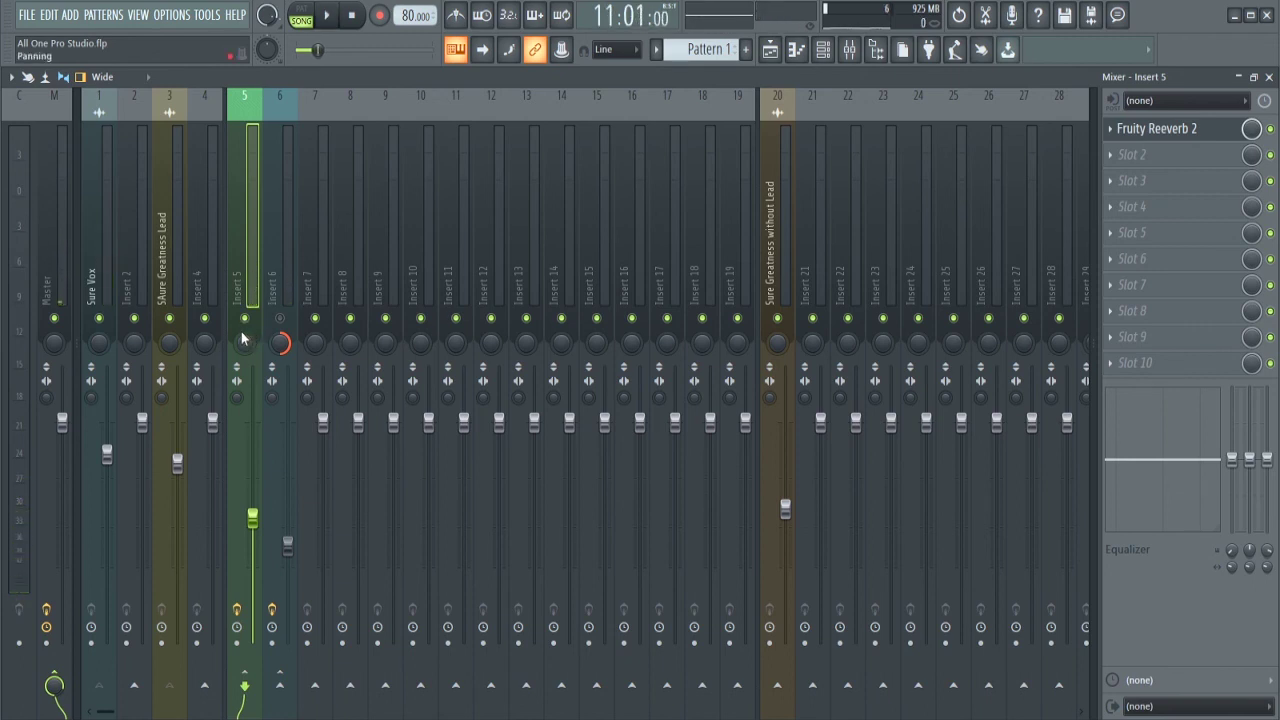
# Set Insert 5's pan to 79% left, then re-enable Insert 5 and Insert 6 and play both reverbs.
pyautogui.moveTo(242, 340); pyautogui.dragTo(242, 395)
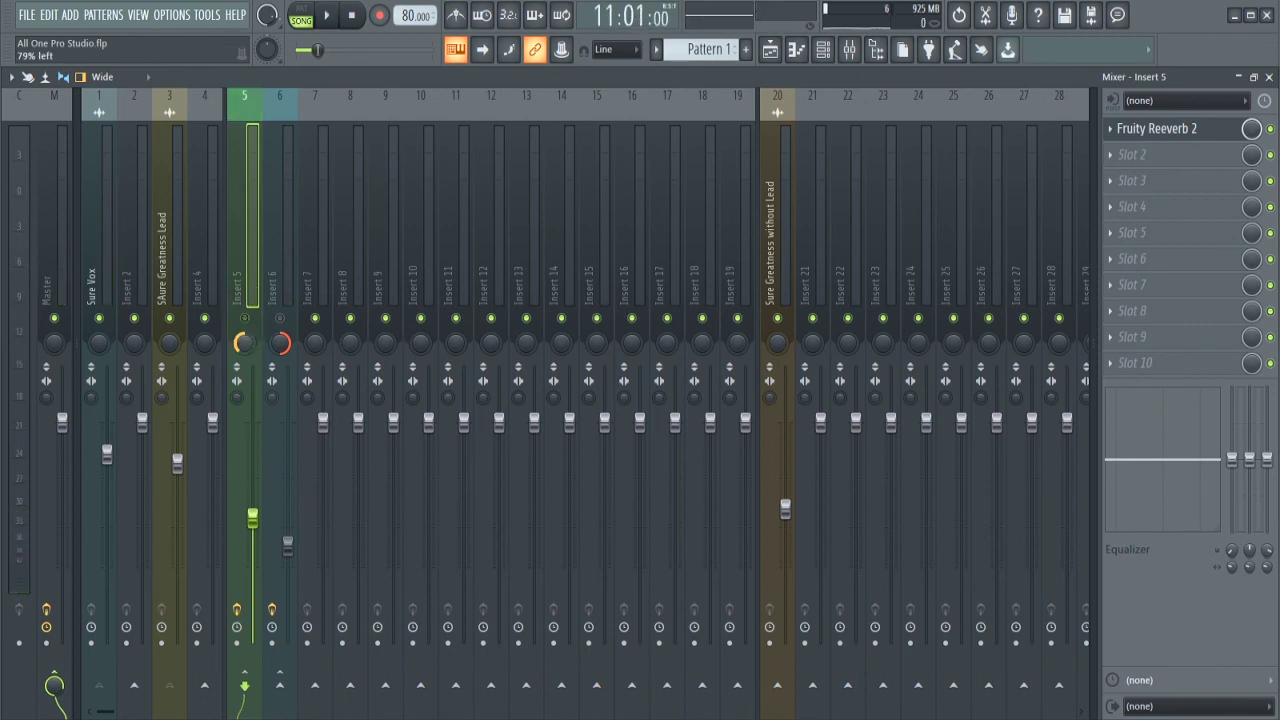
pyautogui.click(244, 318)
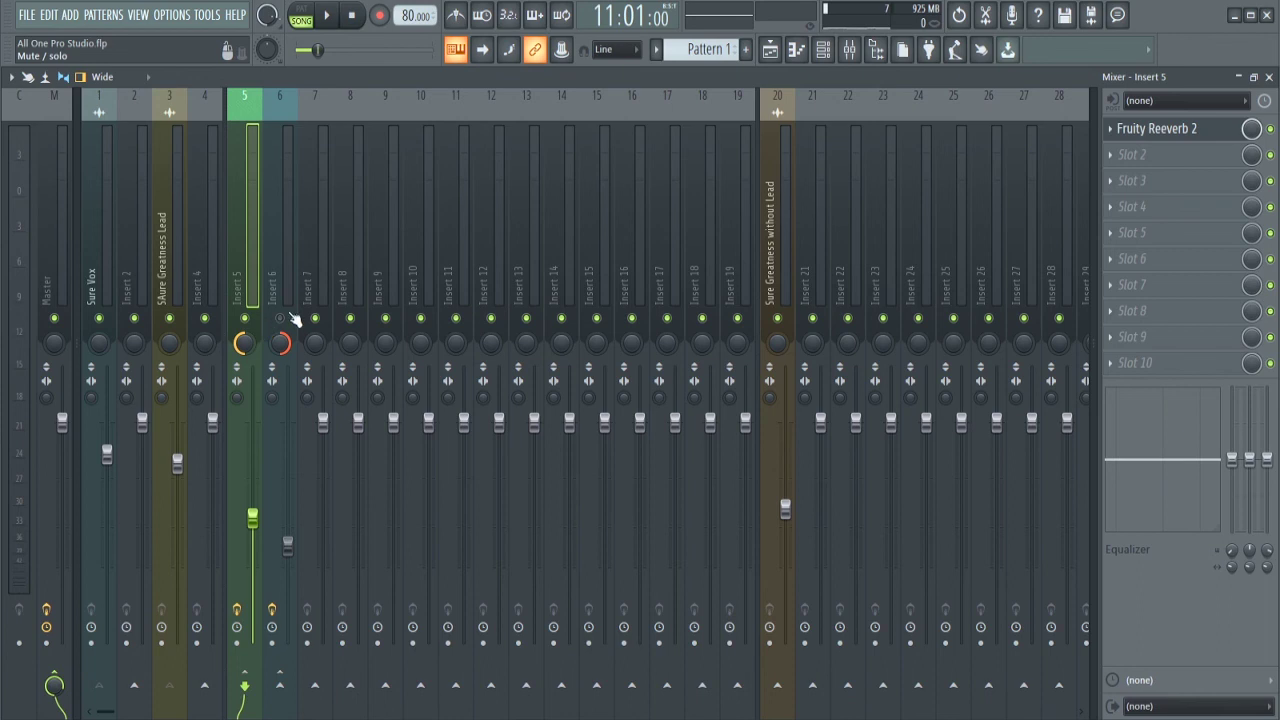
pyautogui.click(281, 318)
pyautogui.press('space')
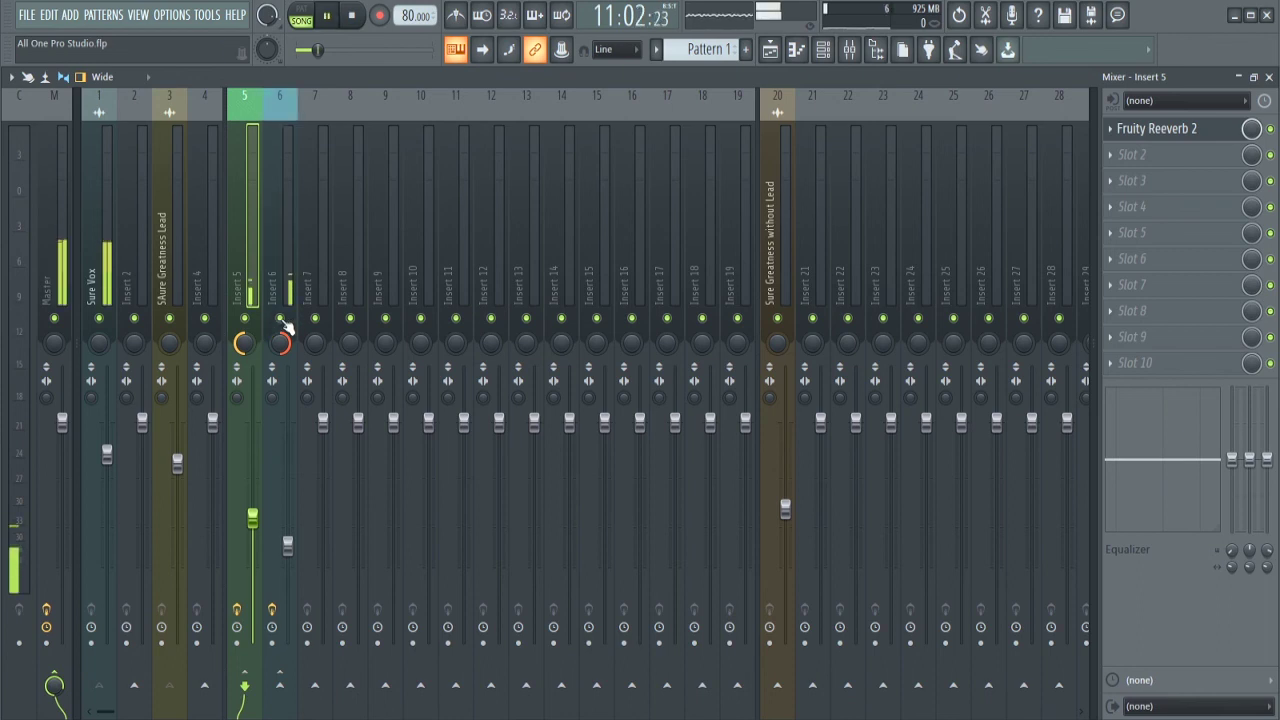
pyautogui.press('space')
pyautogui.click(275, 246)
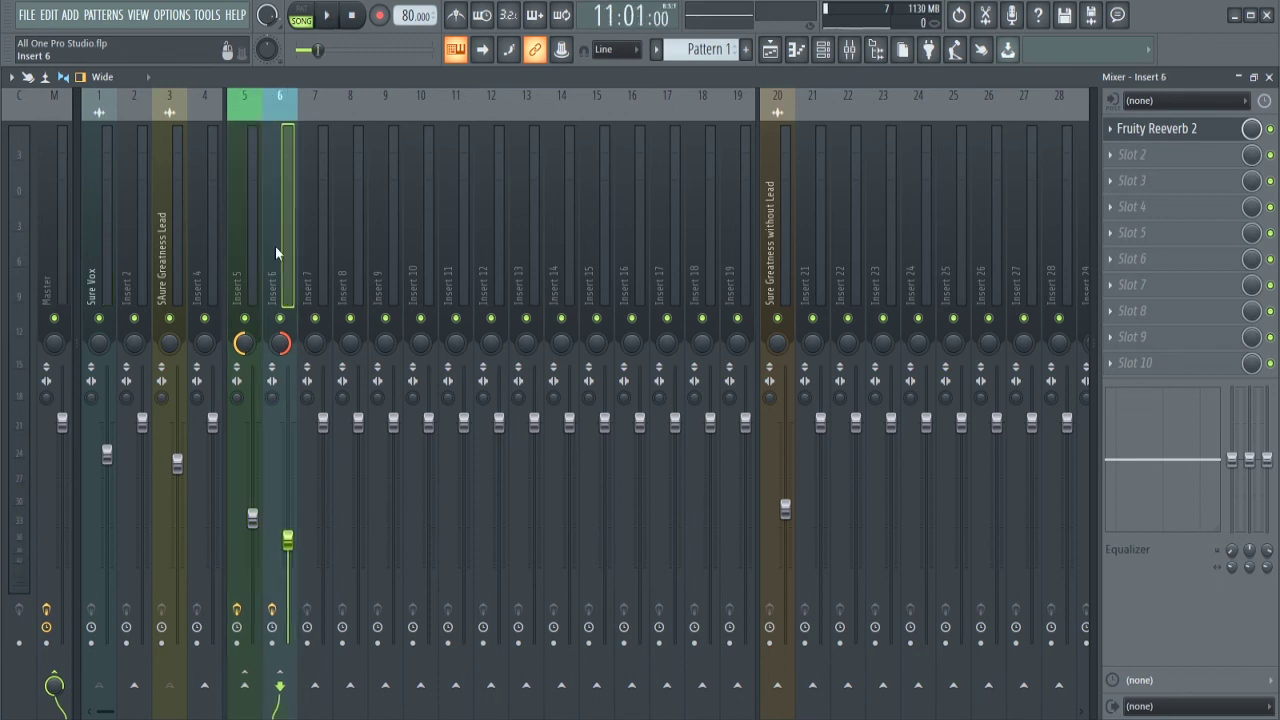